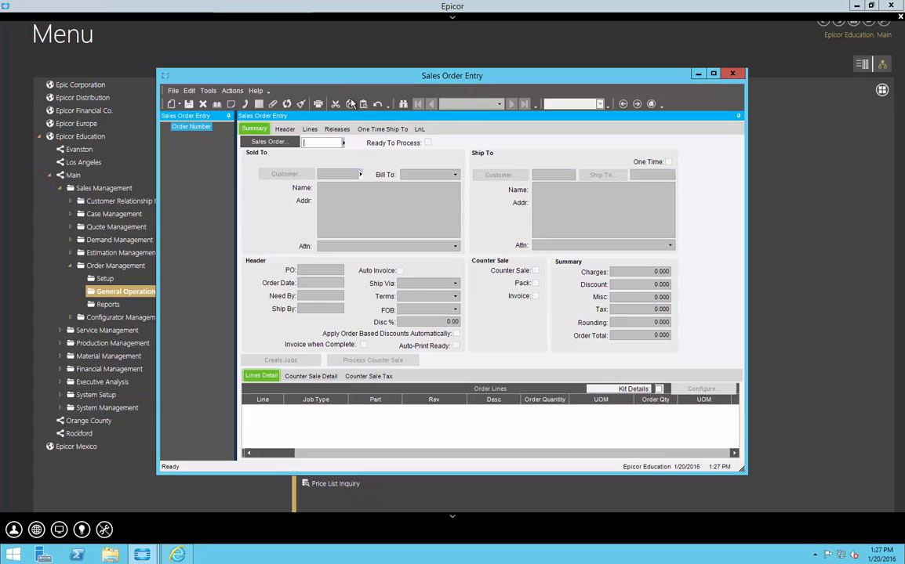
- Open the customization tools for the Sales Order Entry form
left_click(209, 93)
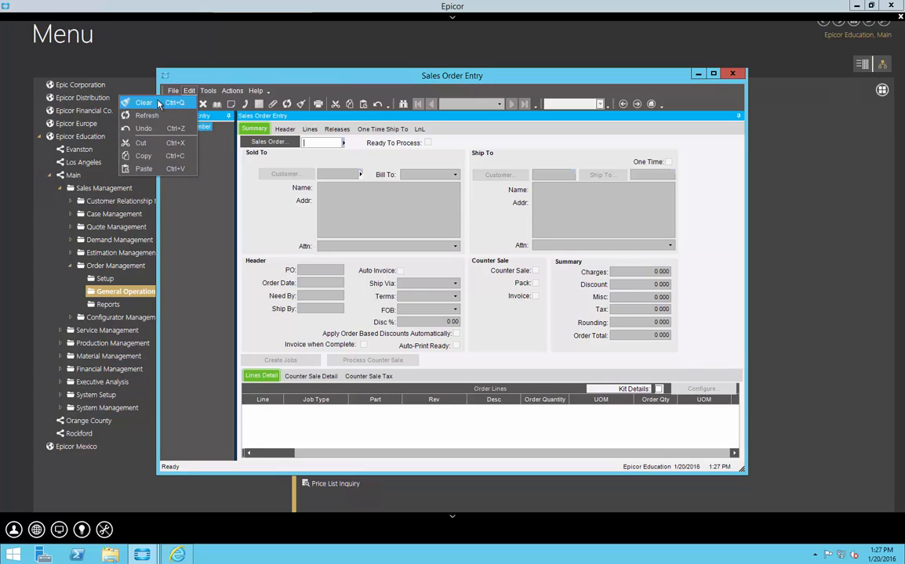
left_click(209, 94)
left_click(210, 94)
left_click(183, 105)
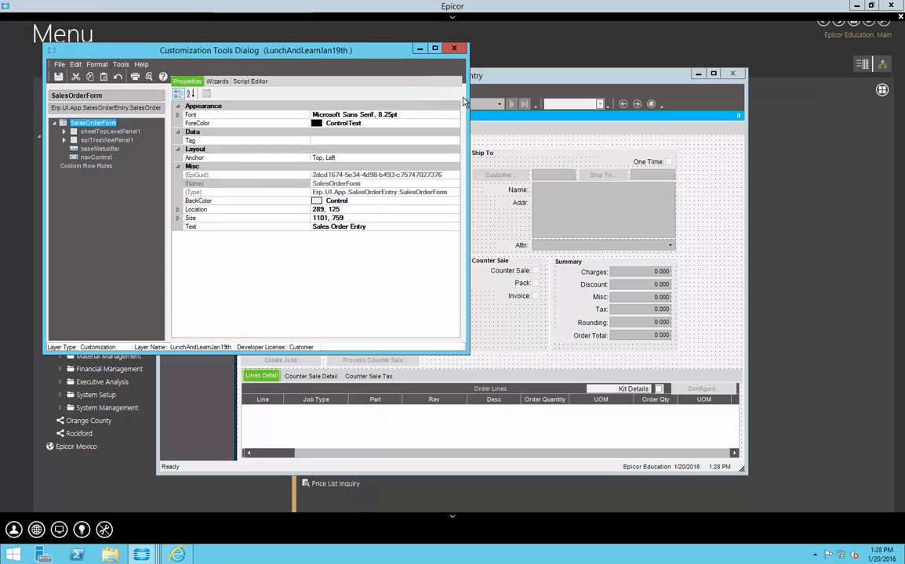
- Enlarge the customization tools window to full screen and examine the form's custom script code
left_click_drag(467, 100, 599, 118)
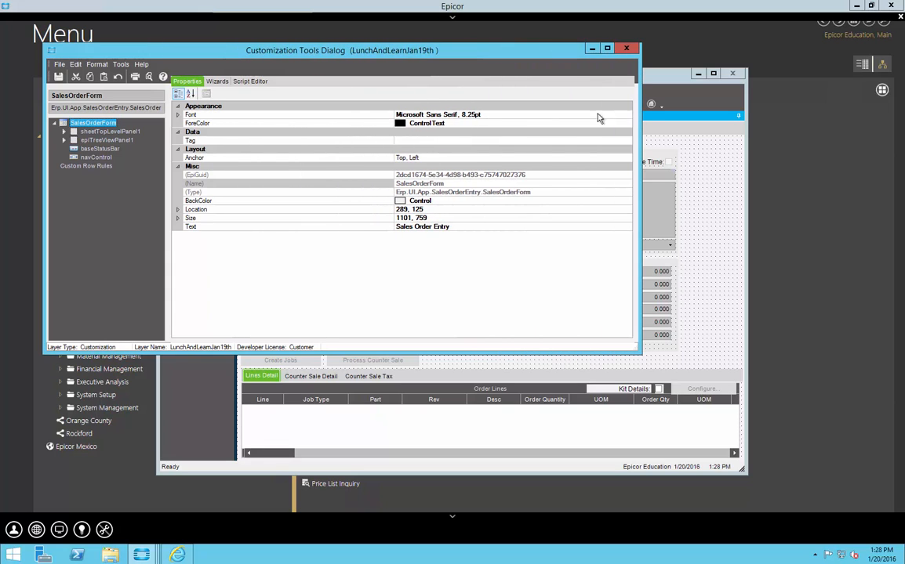
left_click(217, 82)
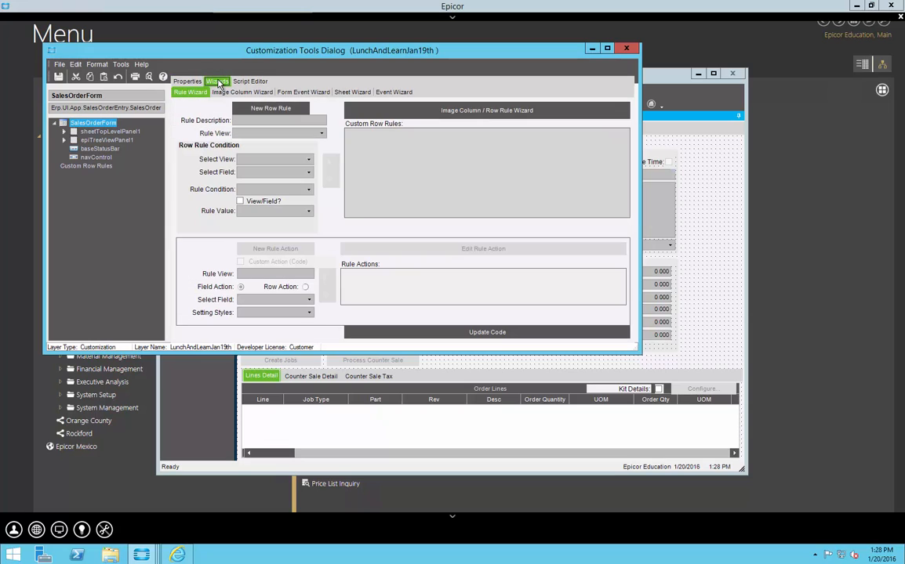
left_click(251, 82)
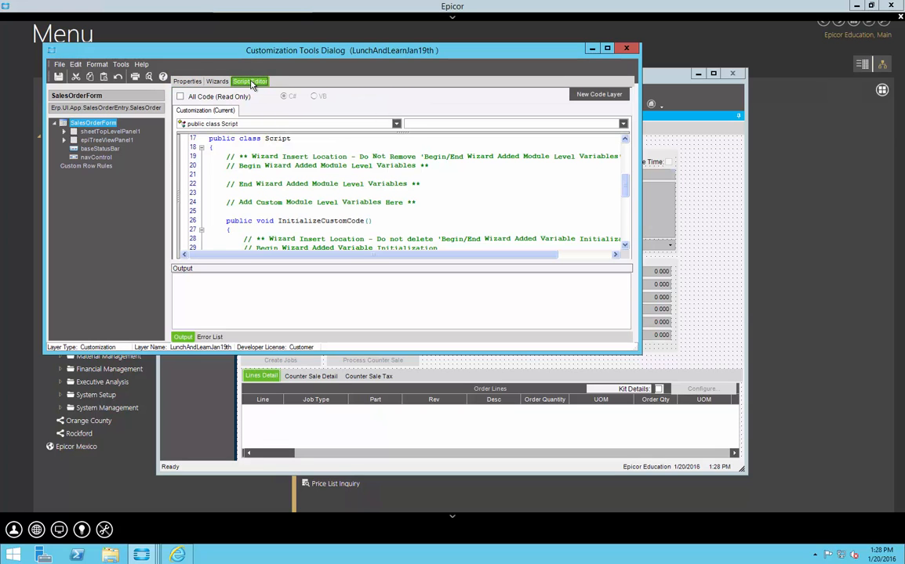
left_click(607, 50)
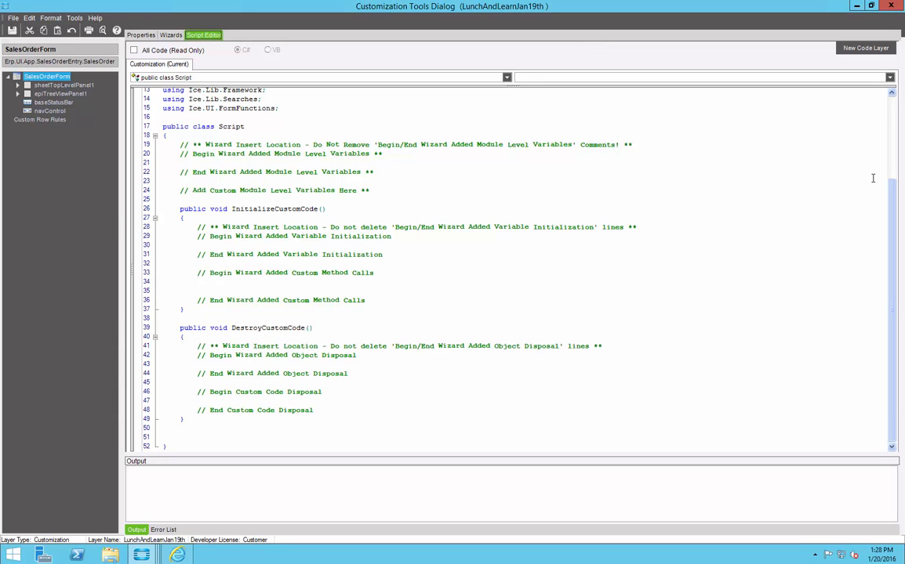
left_click_drag(893, 177, 893, 244)
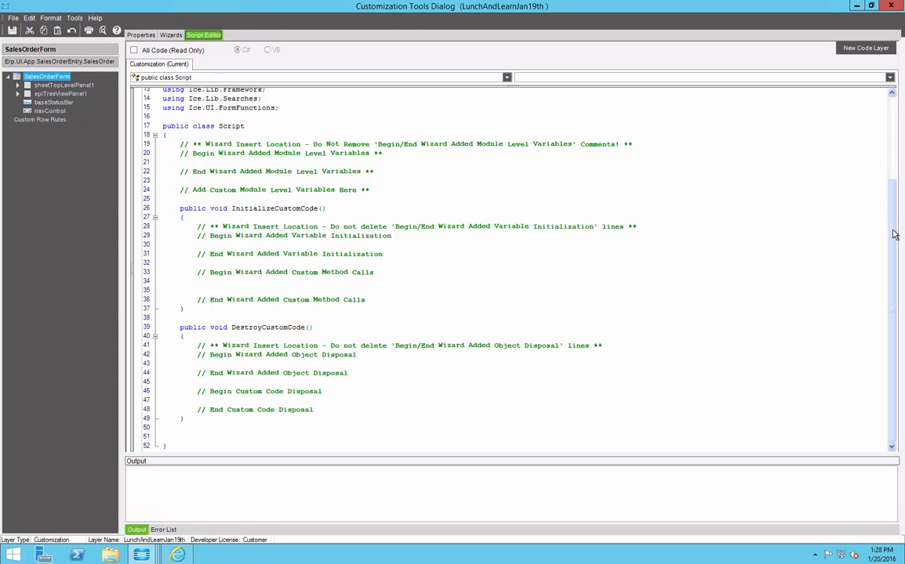
mouse_move(893, 205)
left_mouse_down()
mouse_move(901, 143)
mouse_move(892, 225)
left_mouse_up()
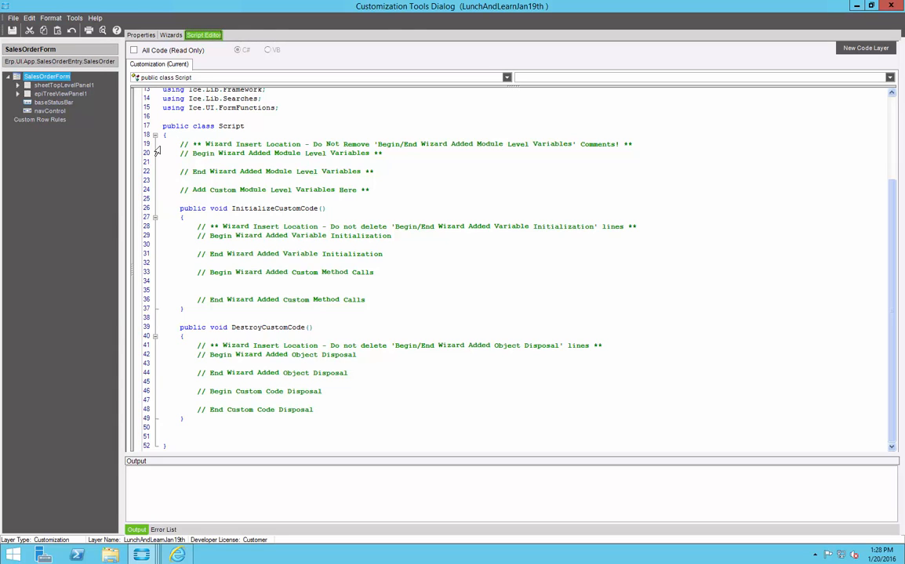
left_click(156, 149)
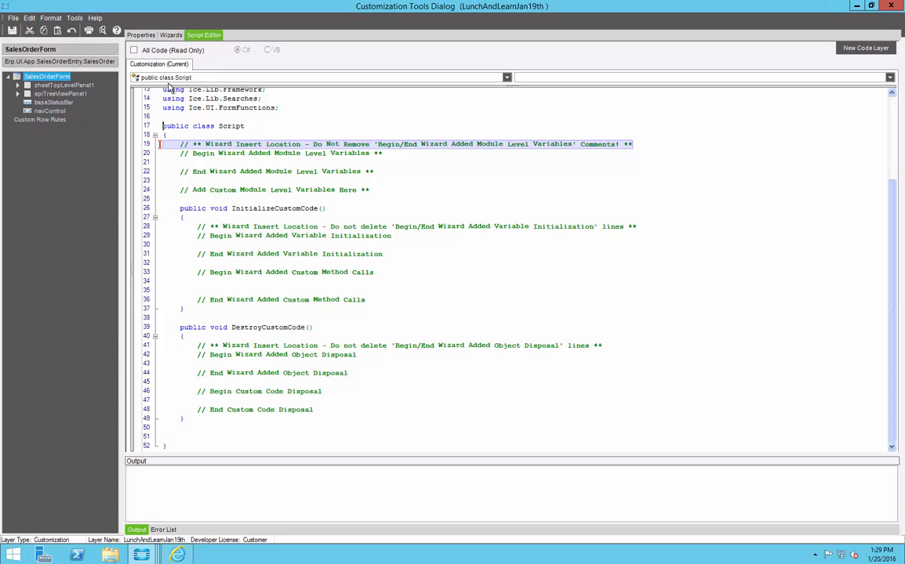
- Open the Rule Wizard and look through the Sales Order form's Lines Detail, Counter Sale Detail and Counter Sale Tax sheets
left_click(171, 35)
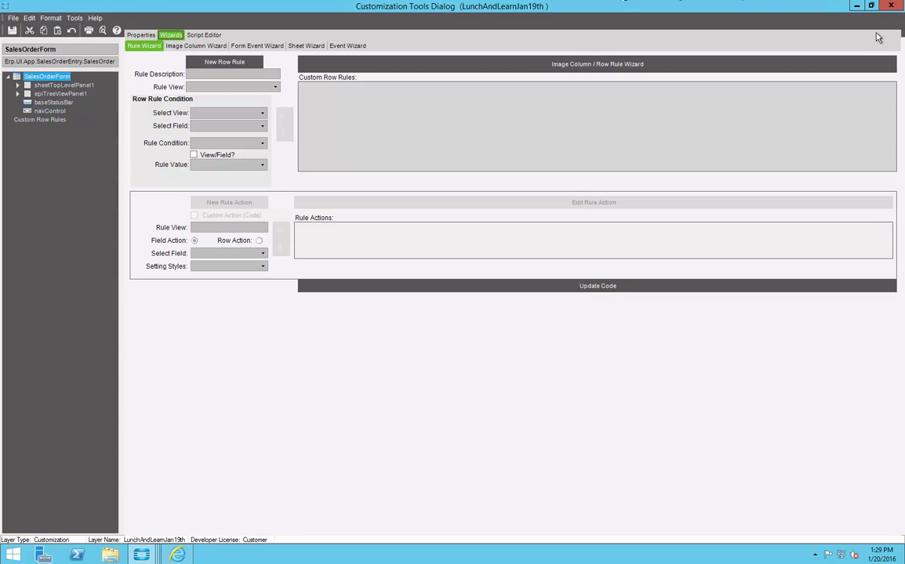
left_click(857, 8)
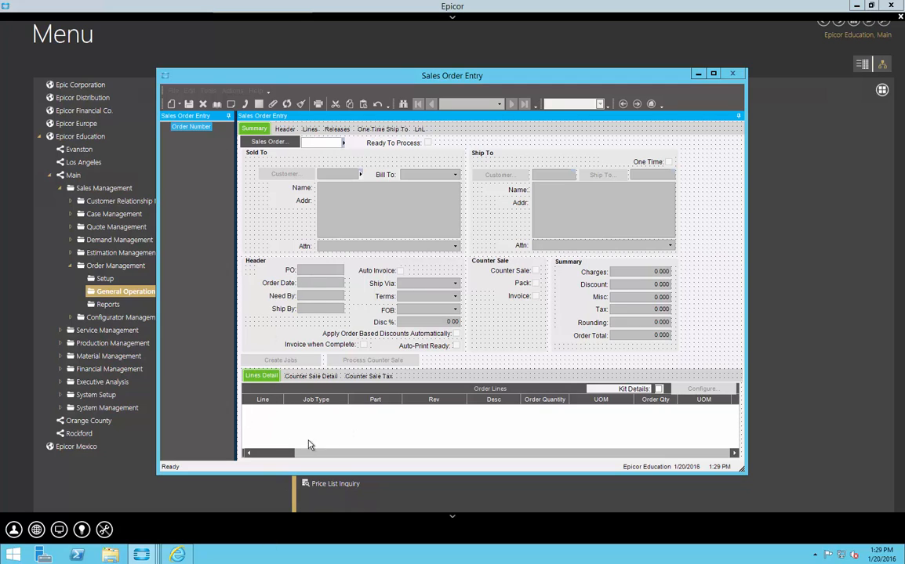
left_click(311, 380)
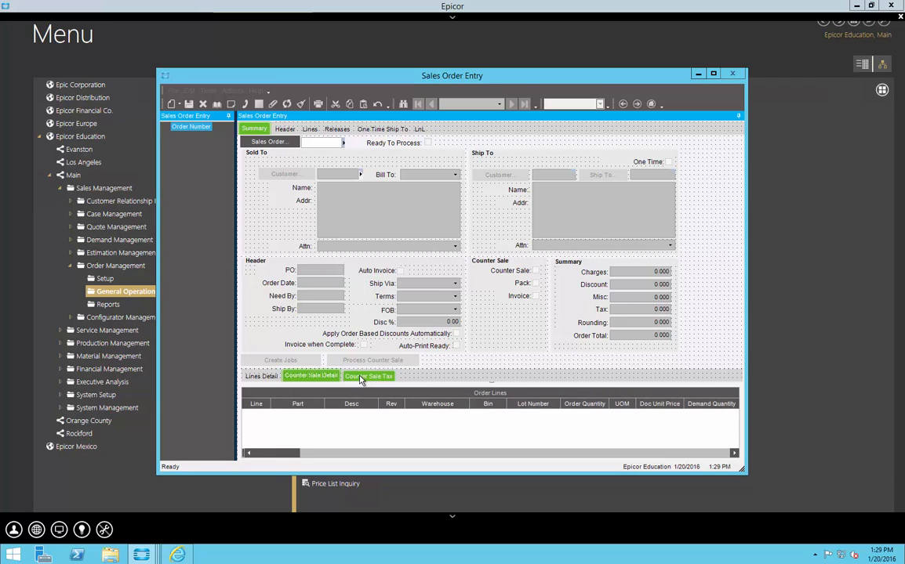
left_click(364, 379)
left_click(322, 378)
left_click(261, 378)
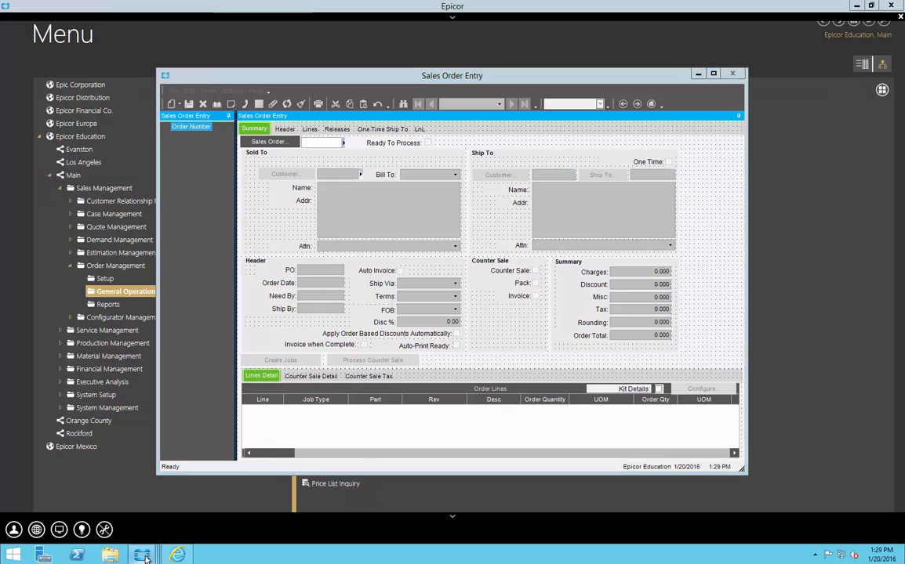
mouse_move(141, 555)
left_click(265, 523)
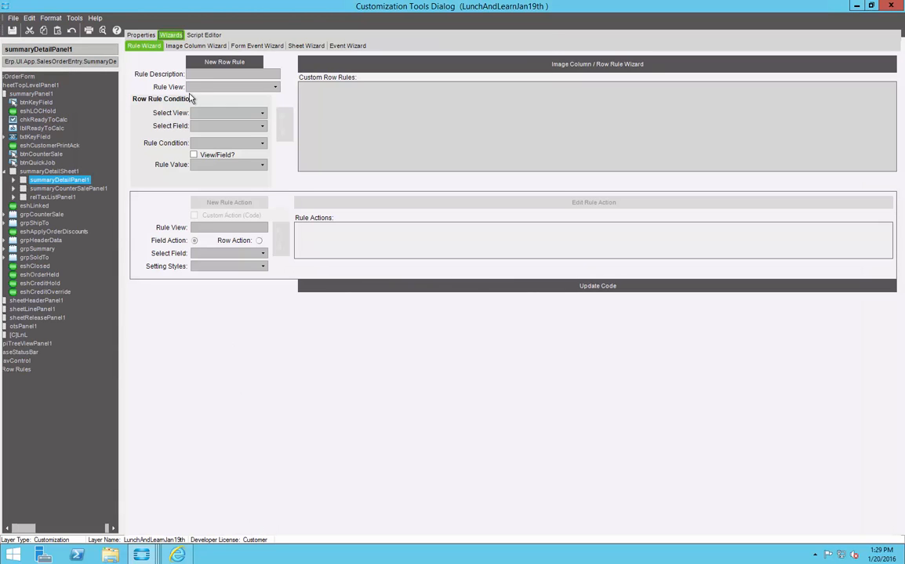
- Create a new row rule described as "Excessive Discount" with OrderDtl as its rule view
left_click(227, 63)
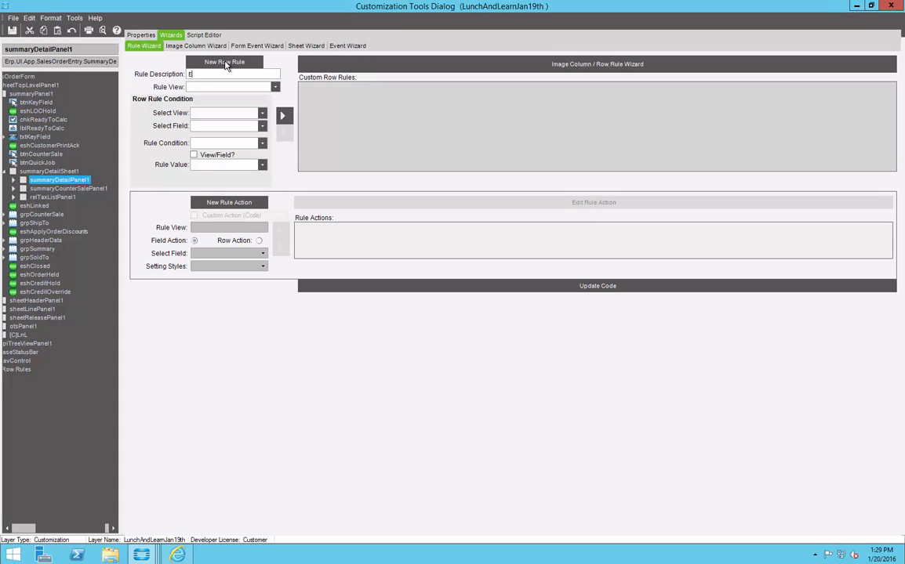
type("essive Discount")
left_click(274, 87)
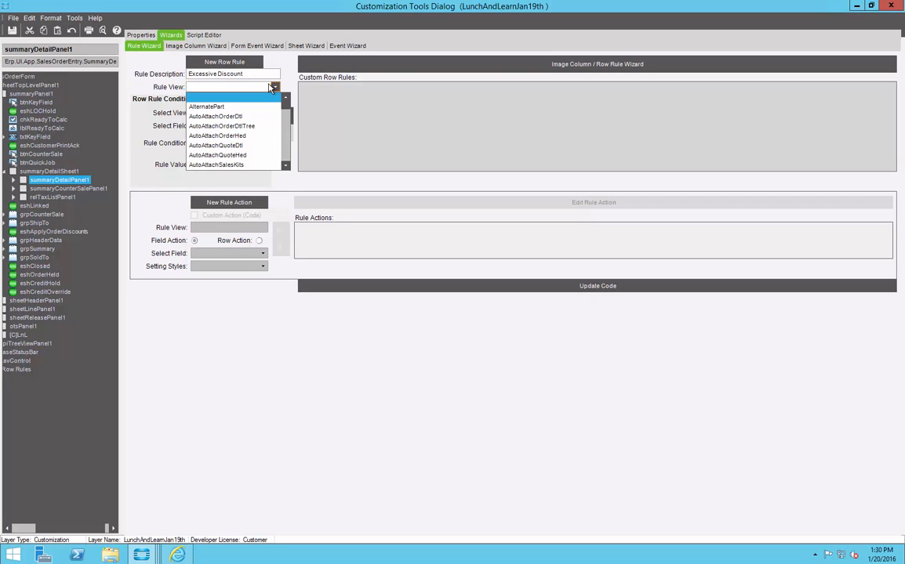
key("o")
key("o")
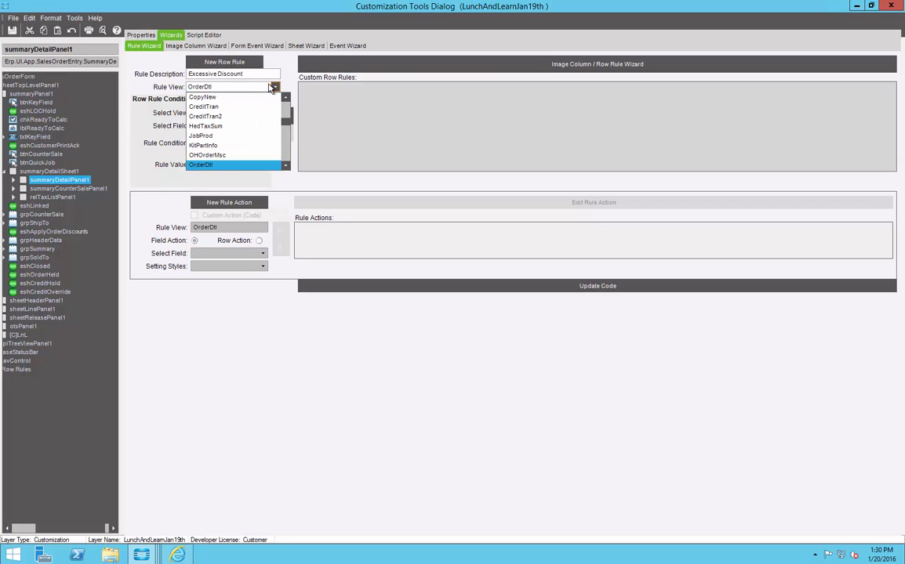
left_click(186, 151)
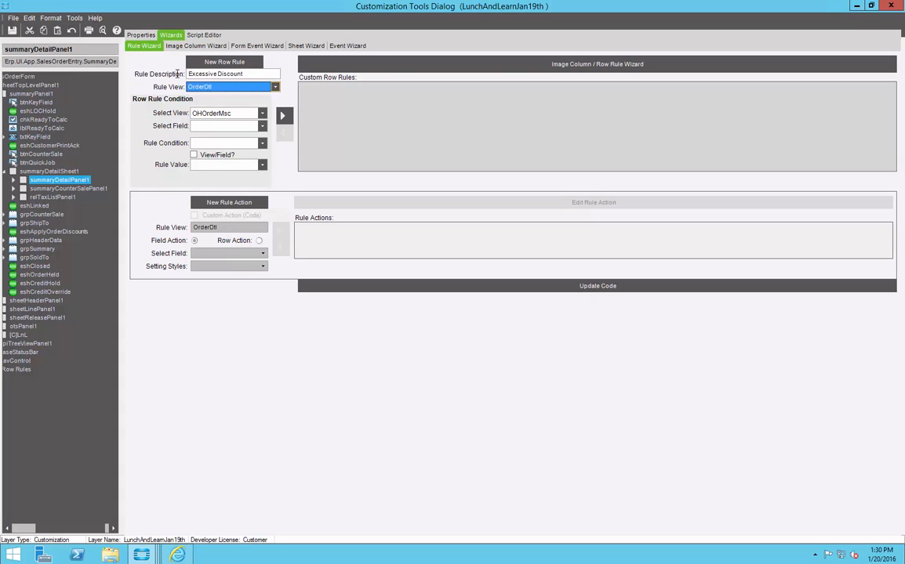
- Base the row rule condition on the DiscountPercent field of the OrderDtl view
left_click(263, 115)
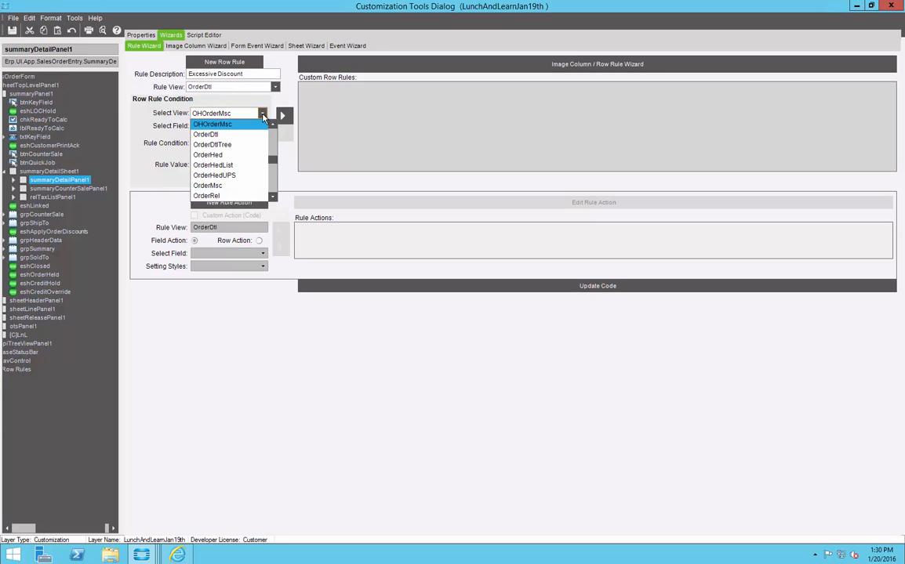
left_click(212, 133)
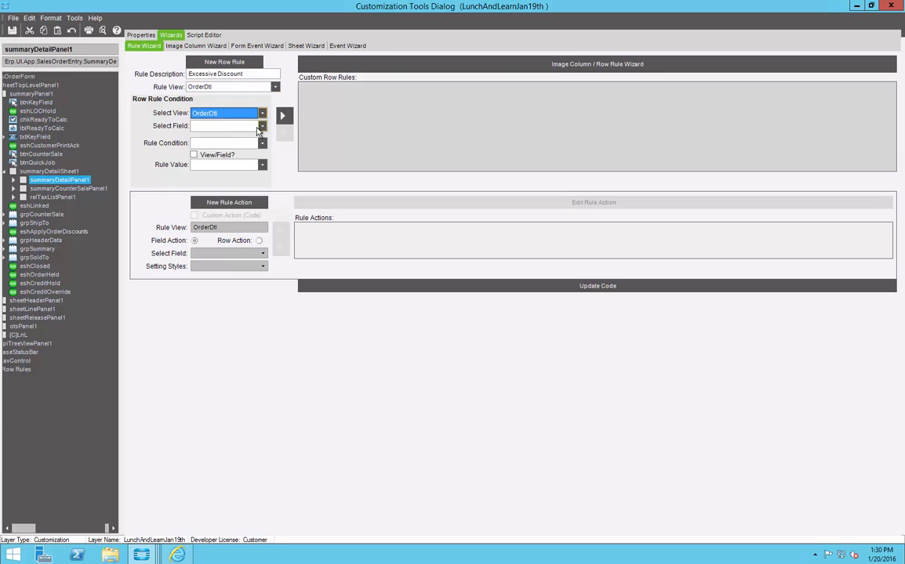
left_click(261, 126)
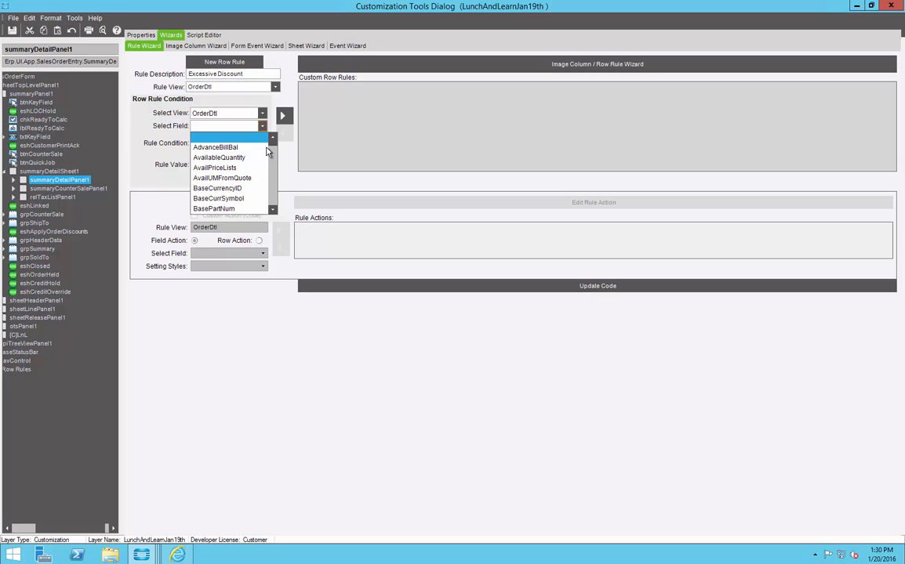
key("d")
left_click(273, 165)
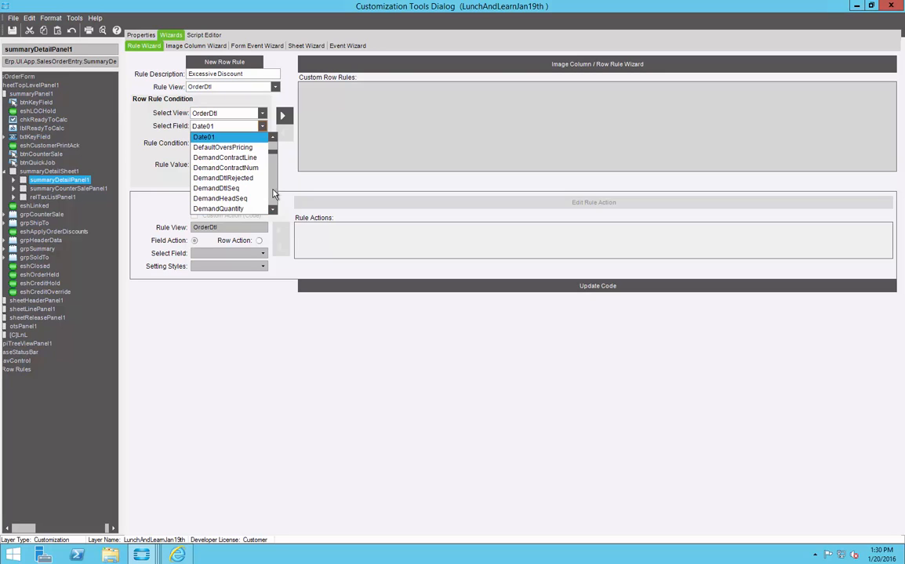
left_click(273, 192)
left_click(273, 193)
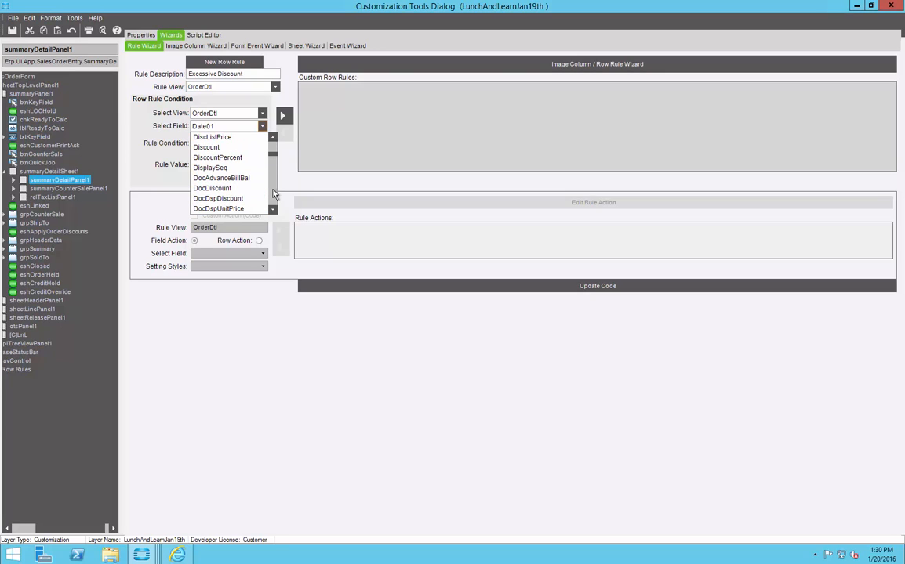
left_click(233, 160)
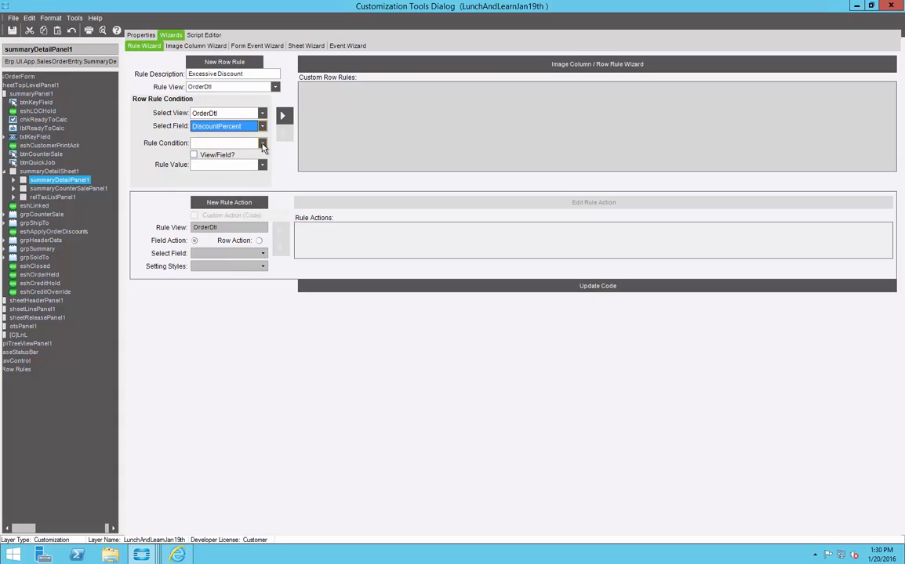
- Set the rule condition to GreaterThan with a value of 5 and add the rule to the custom row rules
left_click(262, 144)
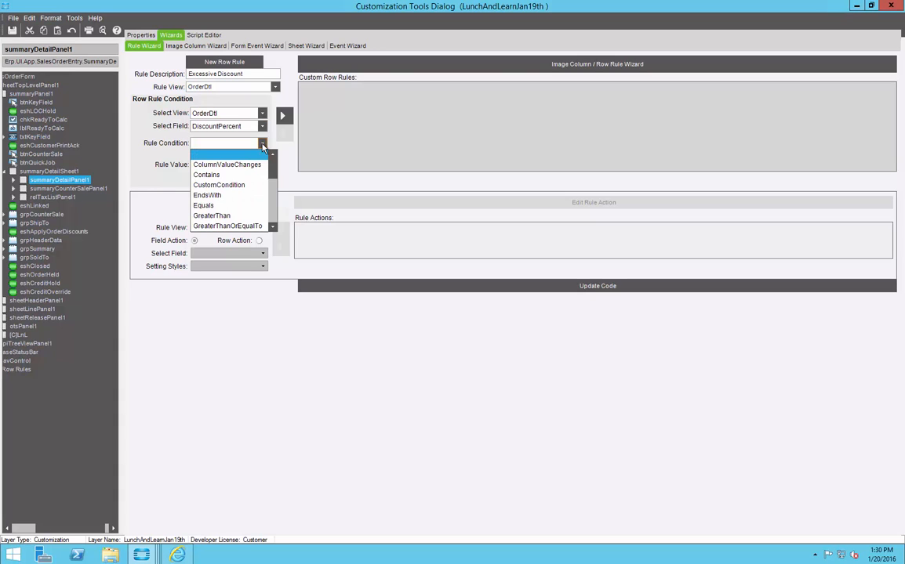
left_click(223, 215)
left_click(222, 166)
type("5")
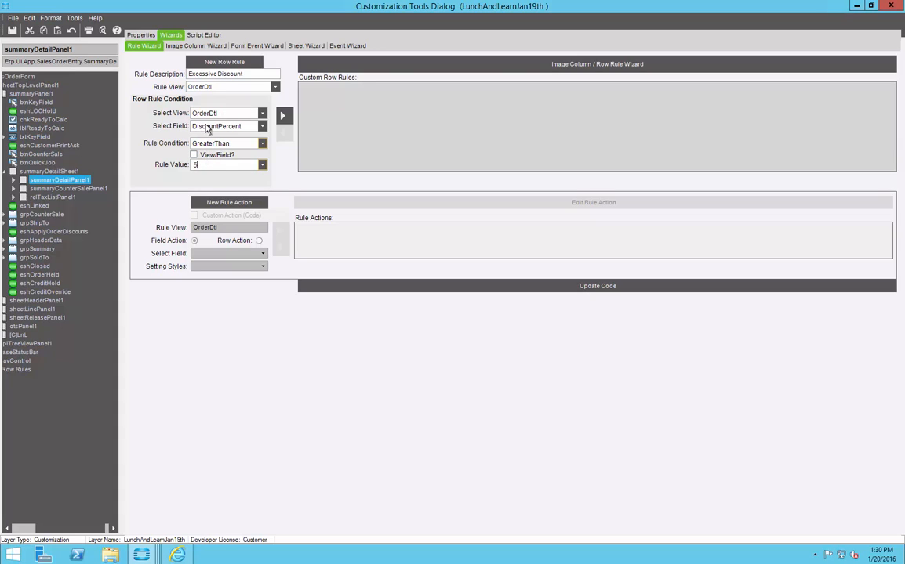
left_click(284, 116)
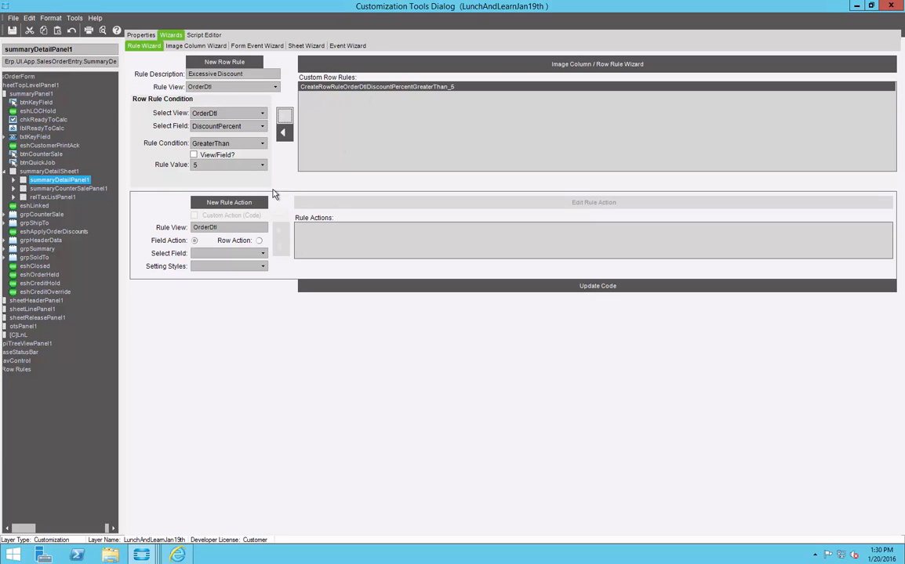
- Add a rule action that applies the Error style to the PartNum field of the OrderDtl view
left_click(222, 205)
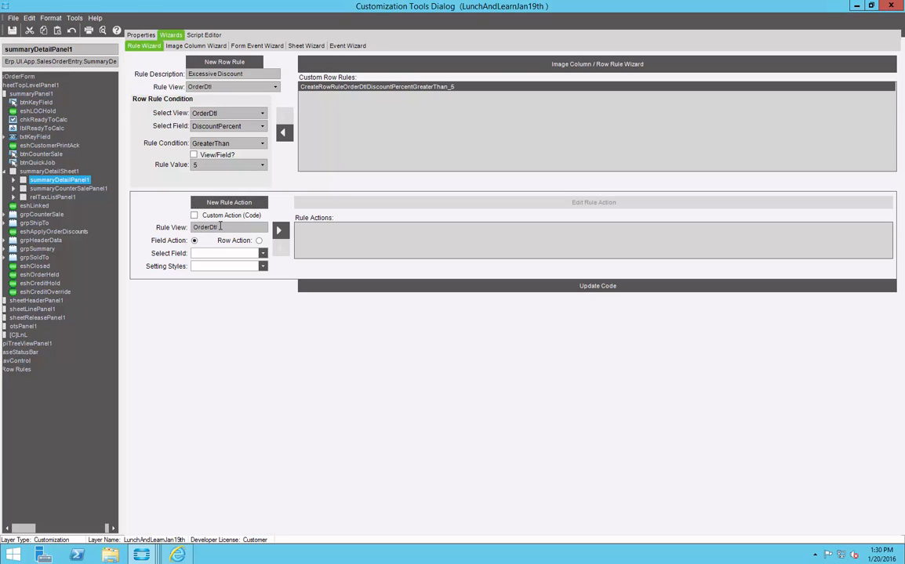
left_click(262, 253)
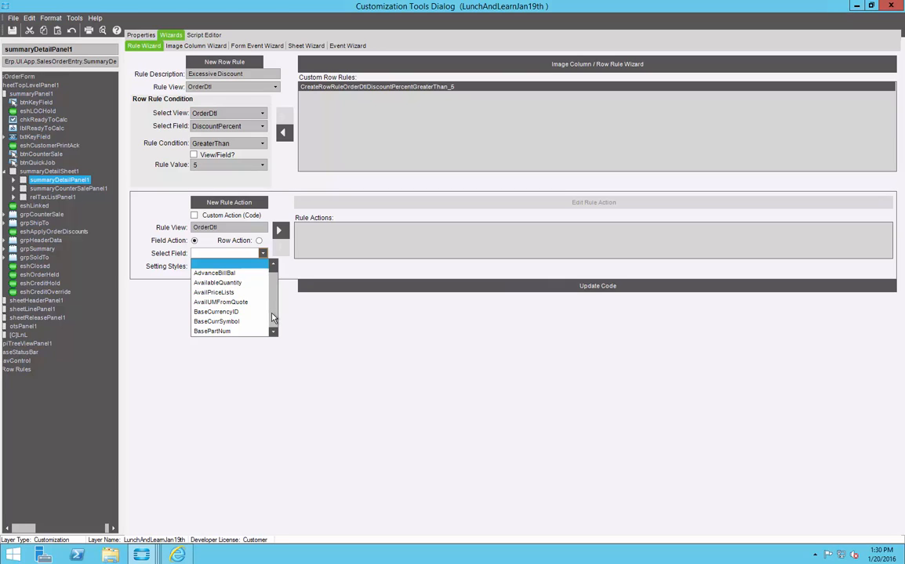
scroll(273, 318, "down", 12)
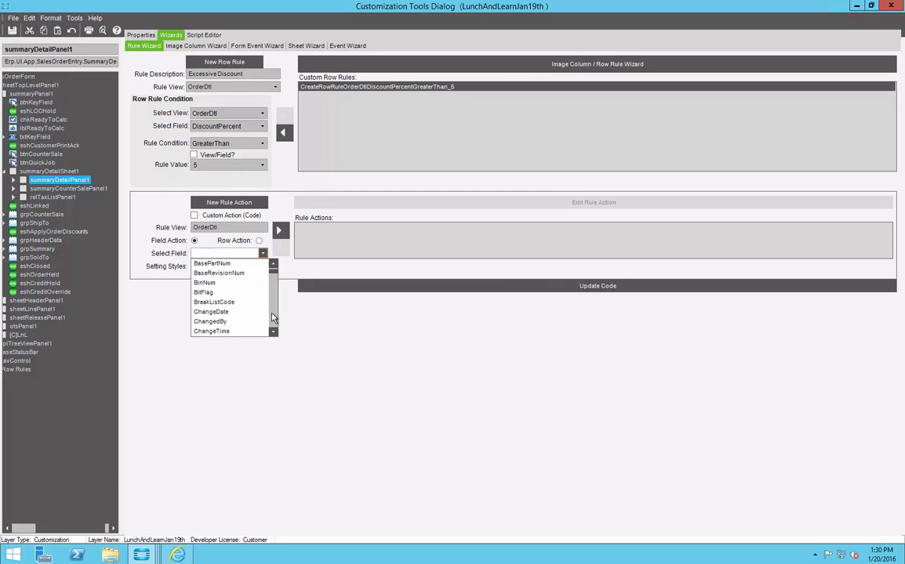
scroll(273, 317, "down", 10)
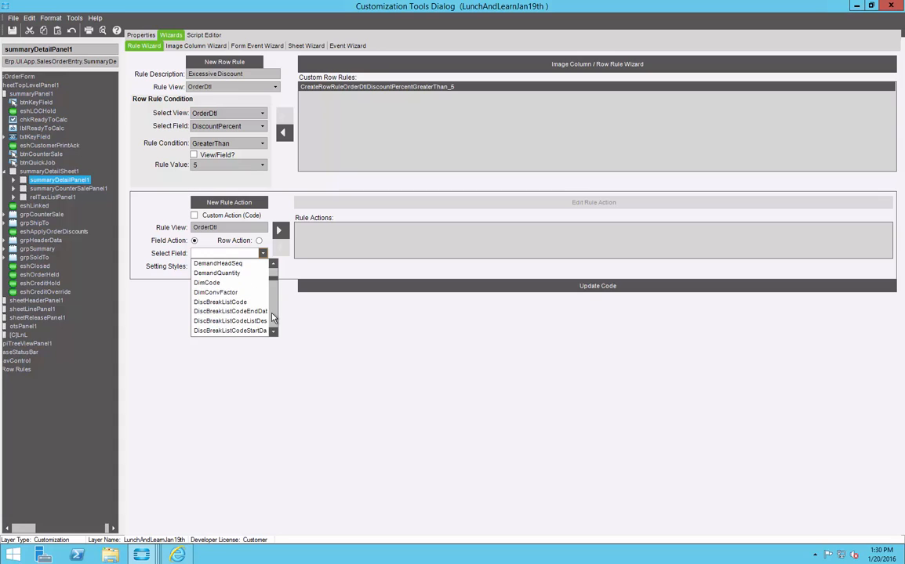
scroll(273, 317, "down", 12)
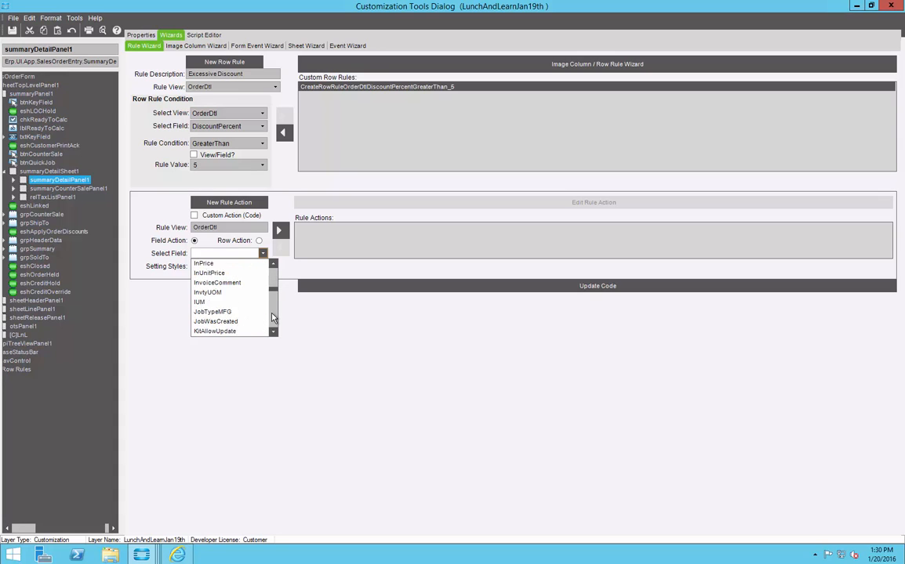
scroll(273, 318, "down", 10)
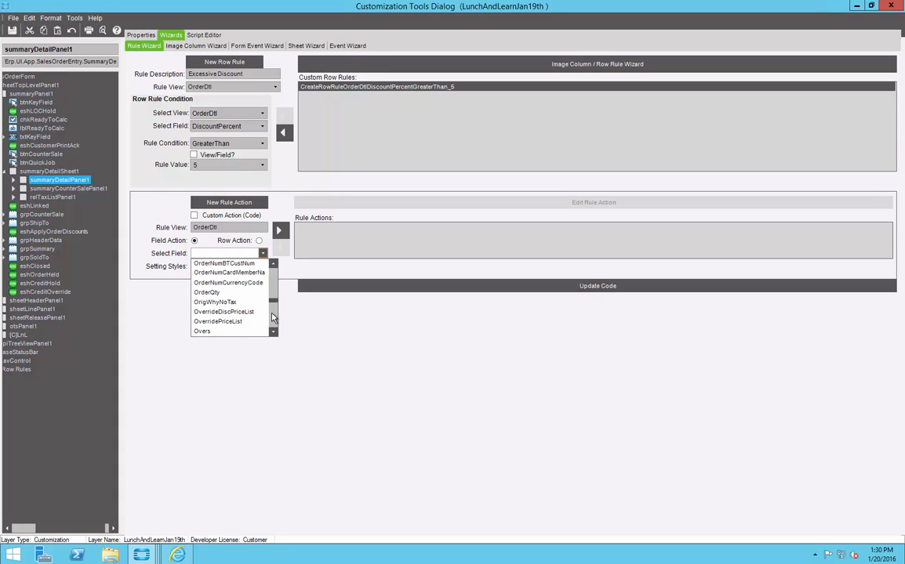
scroll(275, 288, "up", 3)
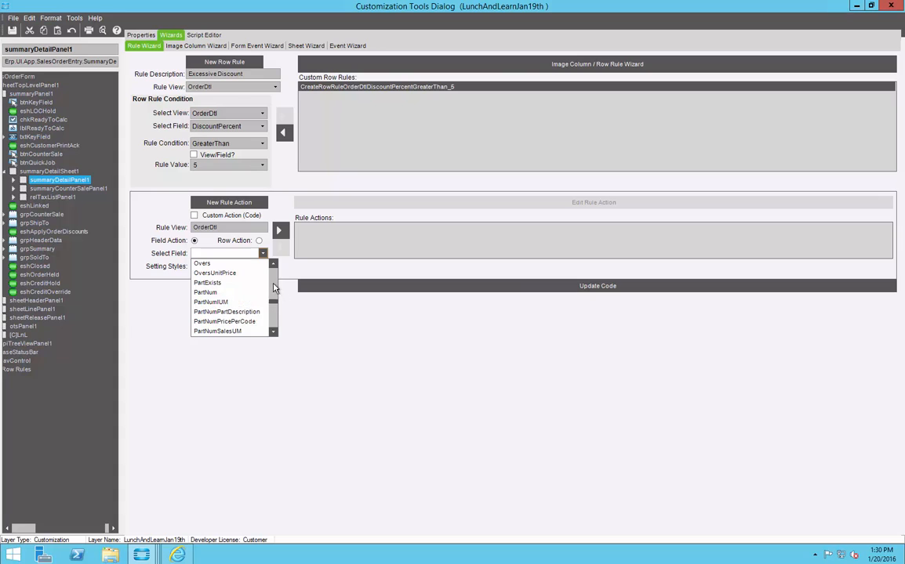
left_click(215, 294)
left_click(263, 268)
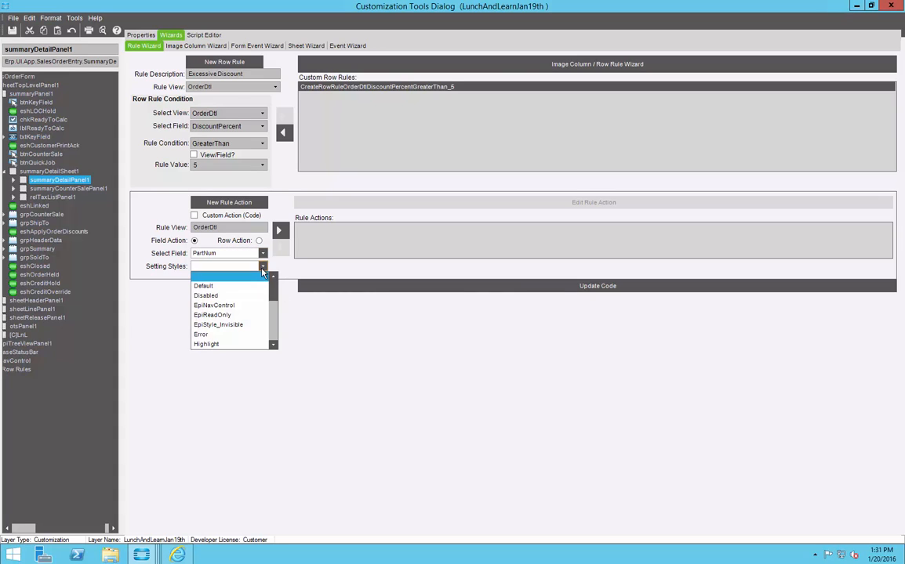
left_click(202, 334)
left_click(279, 230)
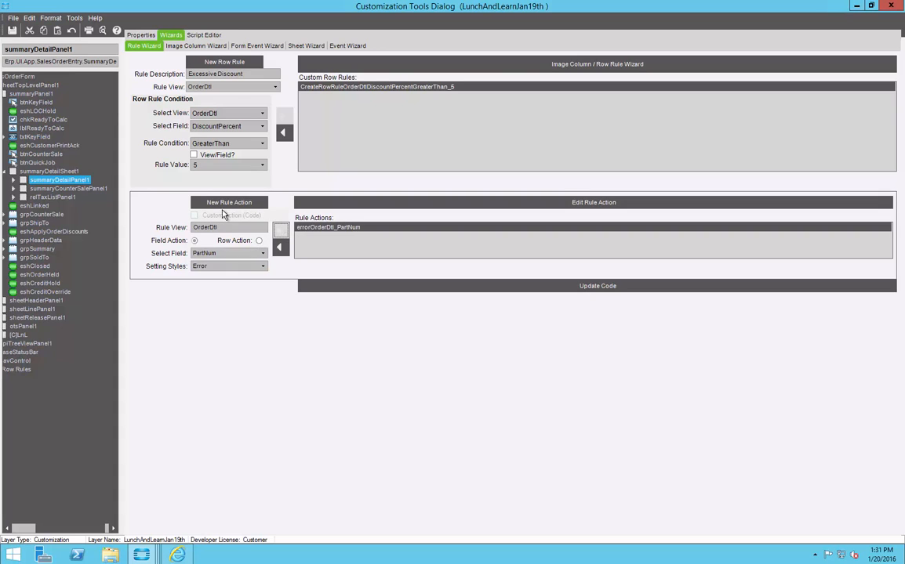
- Add a second rule action that applies the Highlight style to the LineDesc field of the OrderDtl view
left_click(206, 203)
left_click(263, 253)
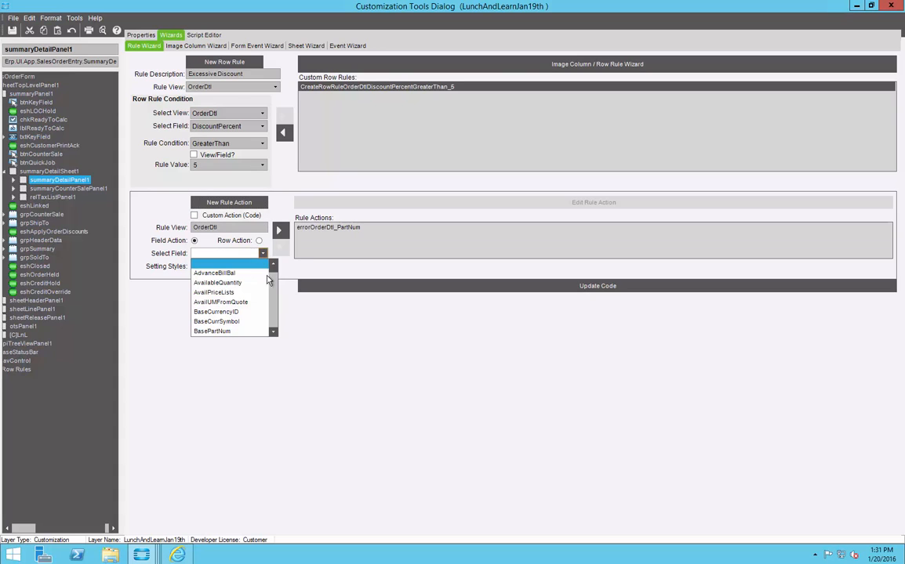
scroll(248, 286, "down", 10)
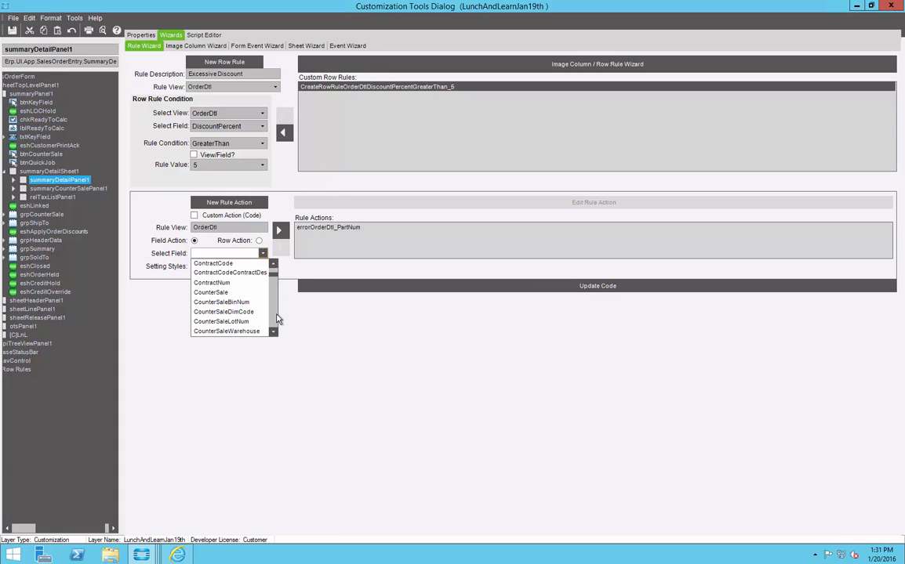
scroll(275, 320, "down", 10)
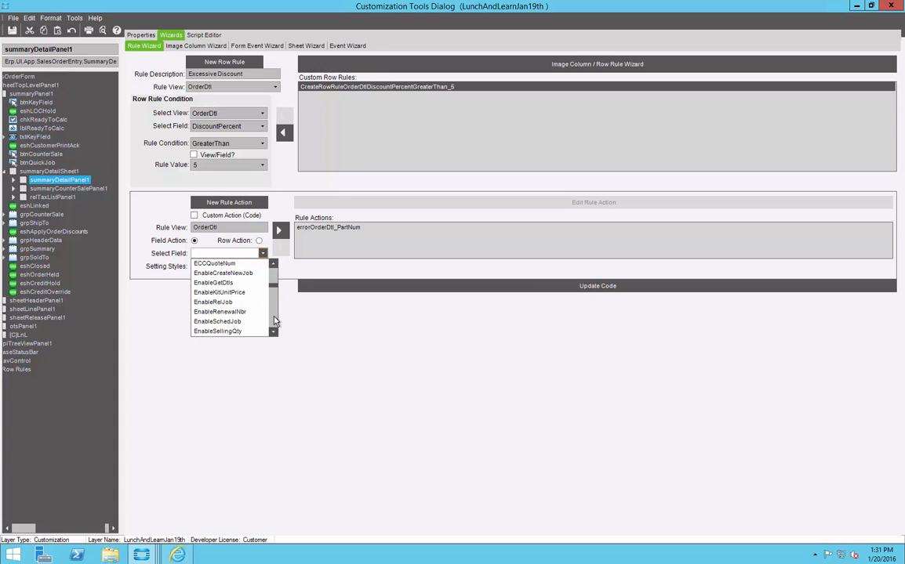
scroll(275, 320, "down", 8)
scroll(275, 320, "down", 10)
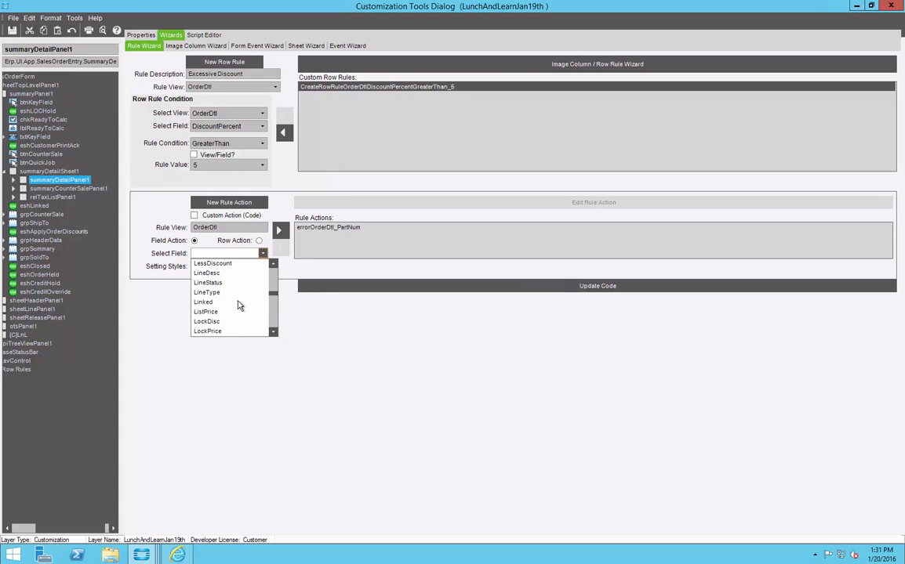
left_click(207, 273)
left_click(256, 270)
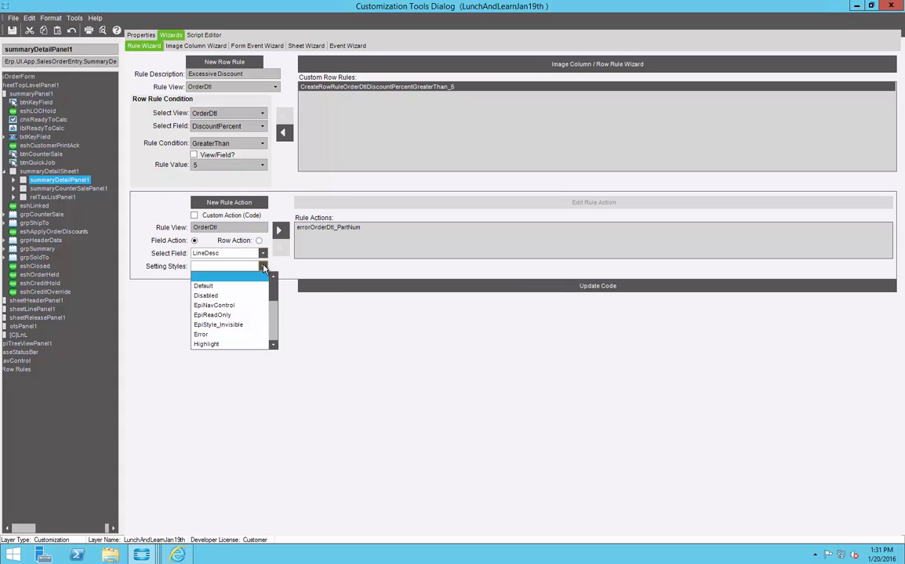
left_click(218, 345)
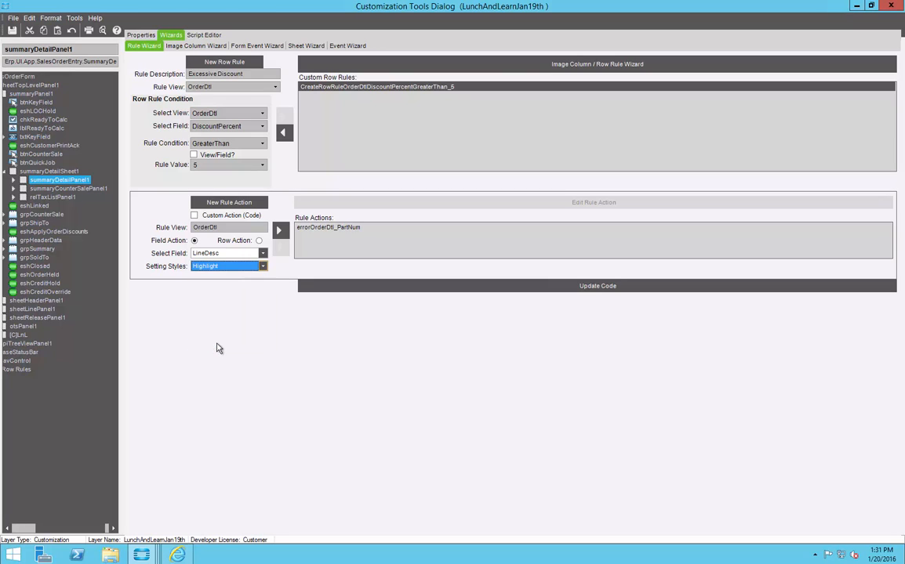
left_click(280, 230)
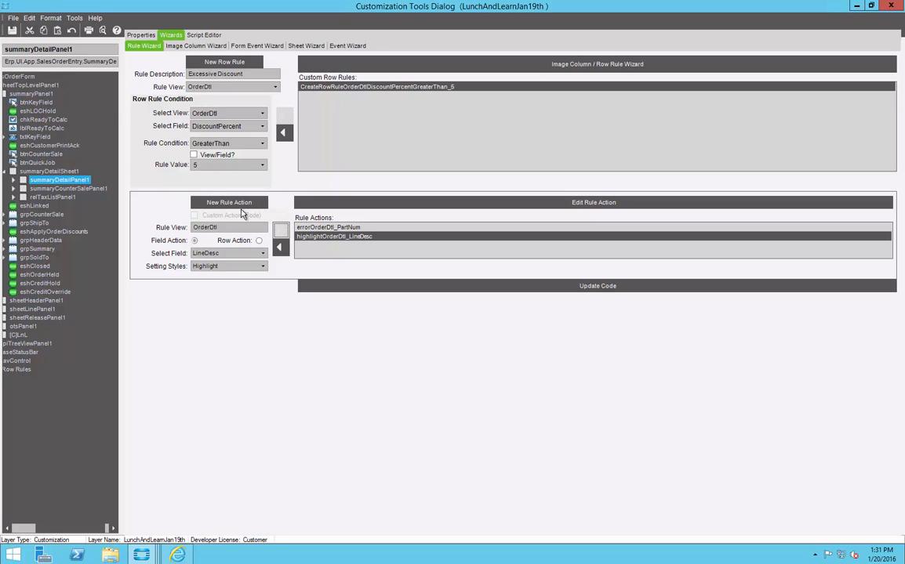
- Start a third rule action for the DiscountPercent field of the OrderDtl view
left_click(224, 203)
left_click(262, 254)
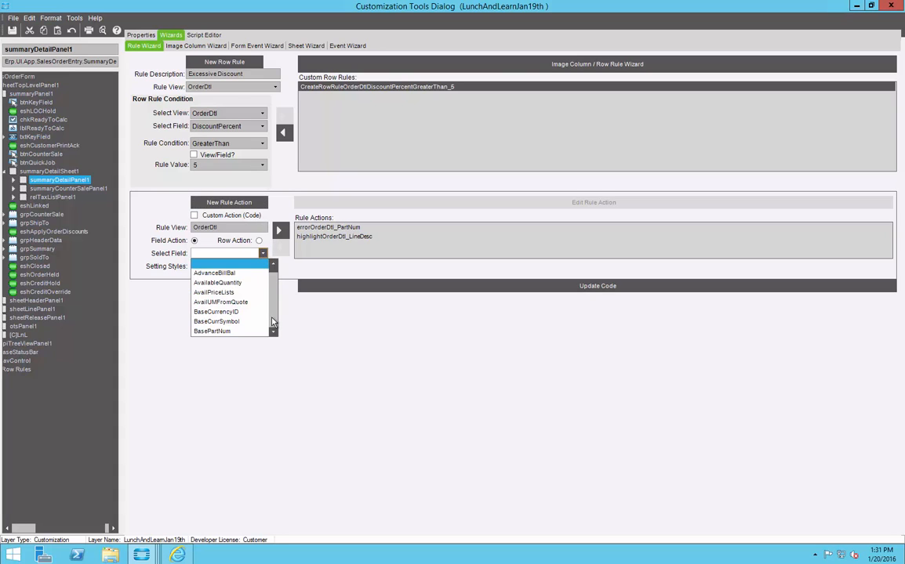
scroll(273, 322, "down", 3)
scroll(273, 322, "down", 2)
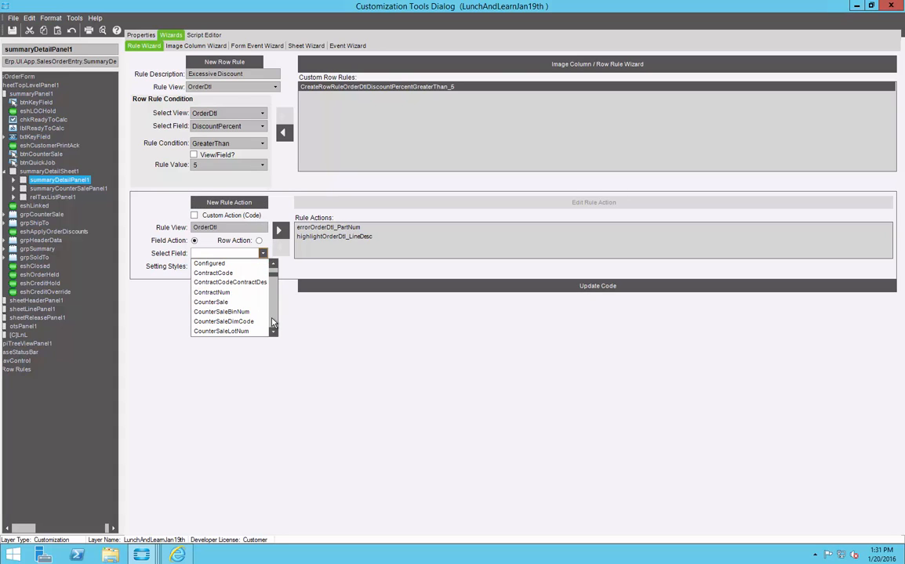
scroll(273, 322, "down", 4)
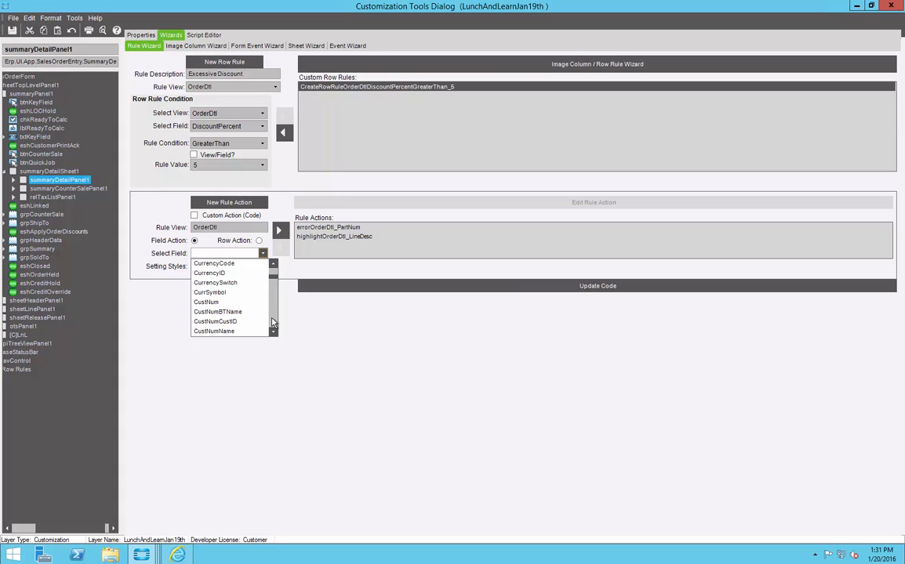
scroll(273, 322, "down", 4)
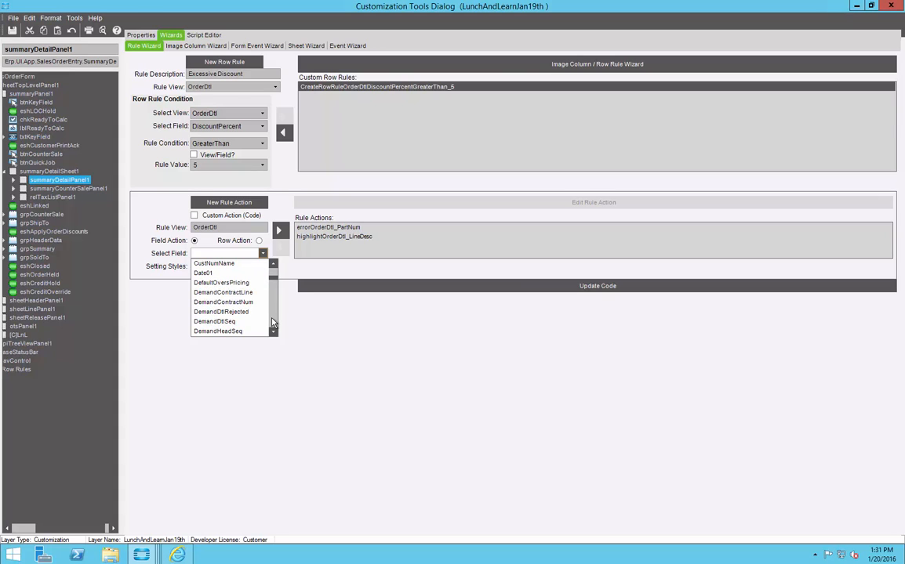
scroll(273, 322, "down", 3)
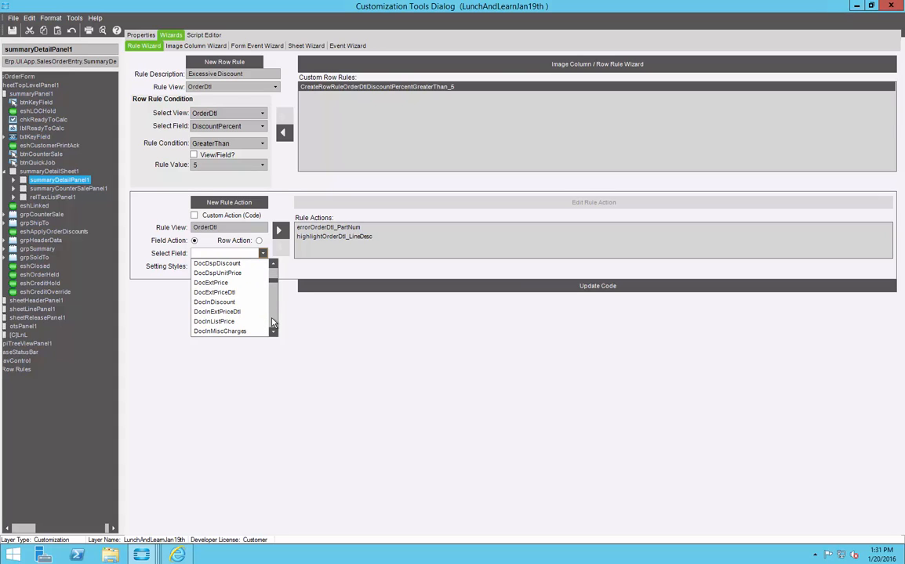
scroll(248, 259, "up", 2)
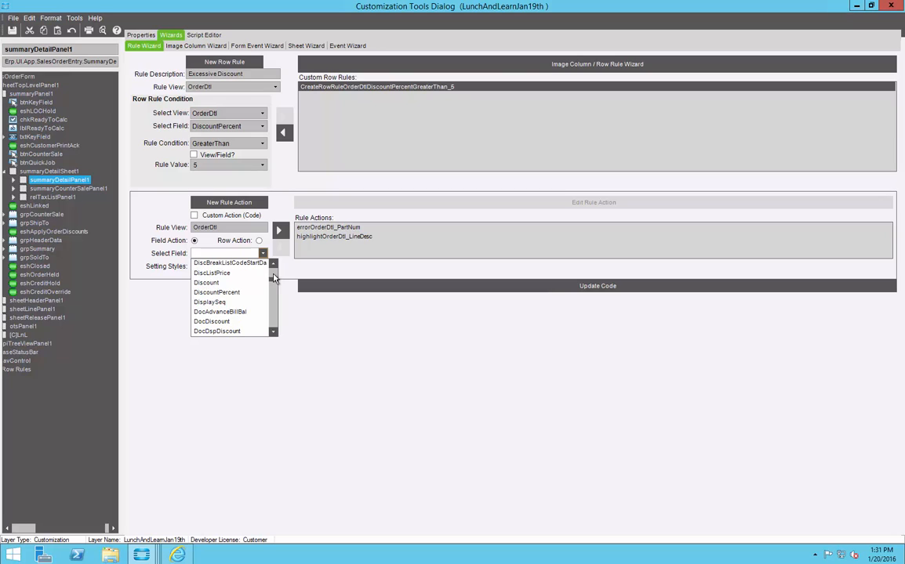
left_click(221, 292)
- Set the DiscountPercent action's style to Warning and add it to the rule actions
left_click(263, 266)
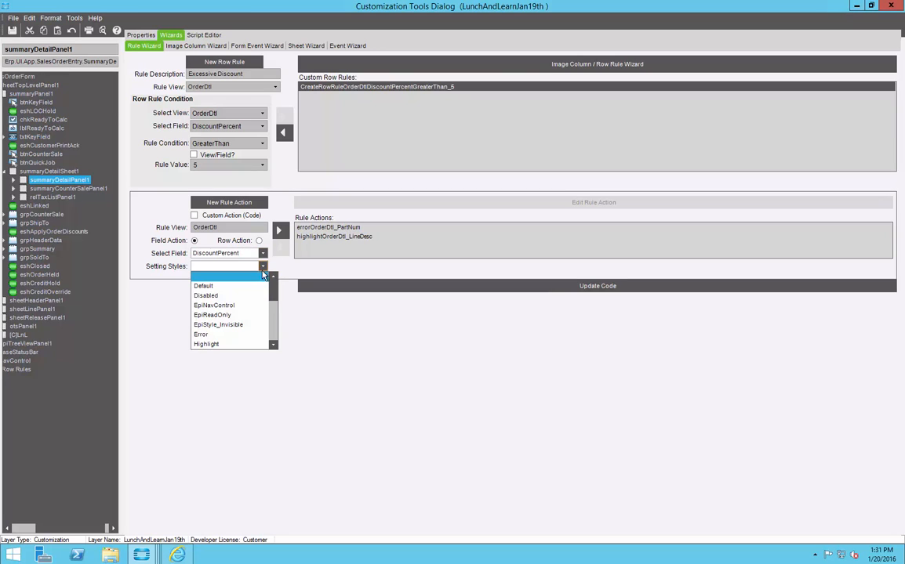
left_click(273, 345)
left_click(273, 345)
left_click(273, 345)
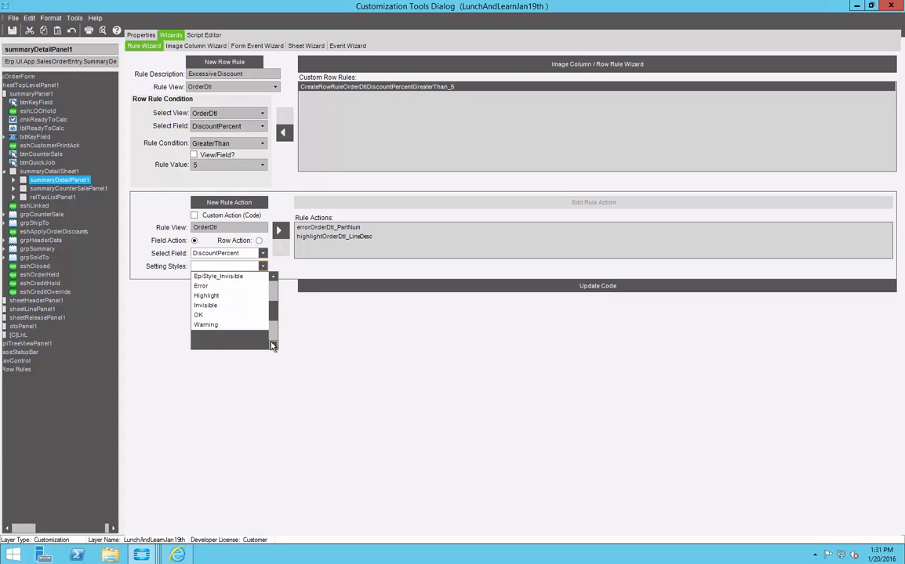
left_click(212, 325)
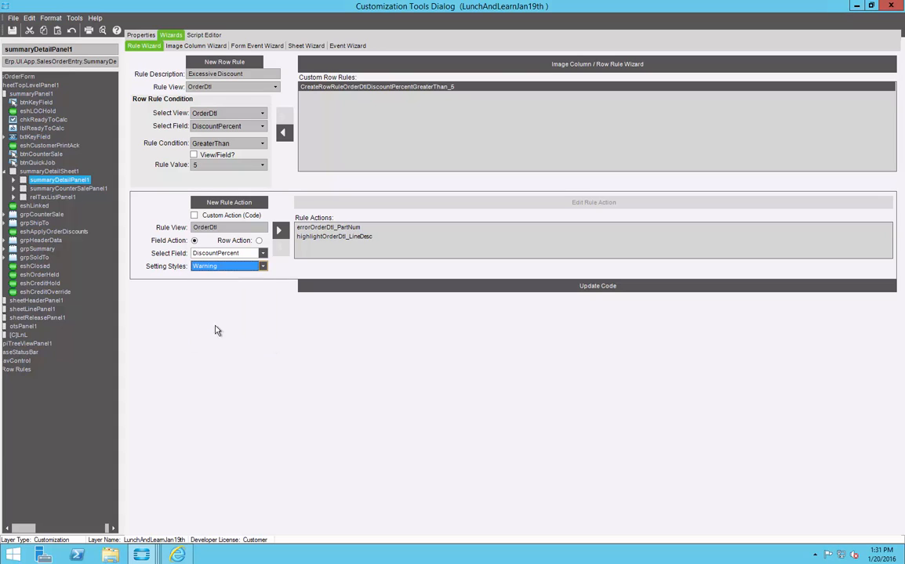
left_click(280, 232)
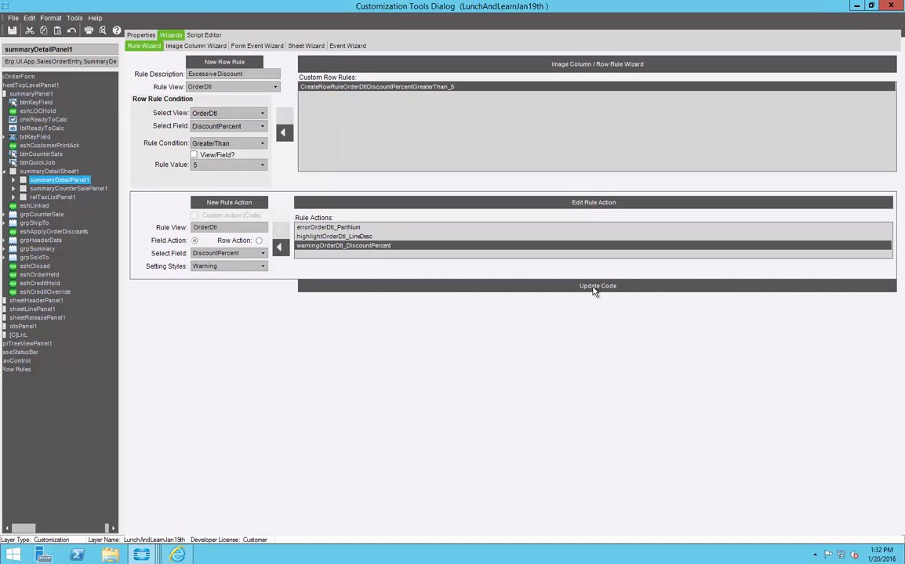
- Review the generated script for the Excessive Discount row rule, including its method call in InitializeCustomCode
left_click(205, 36)
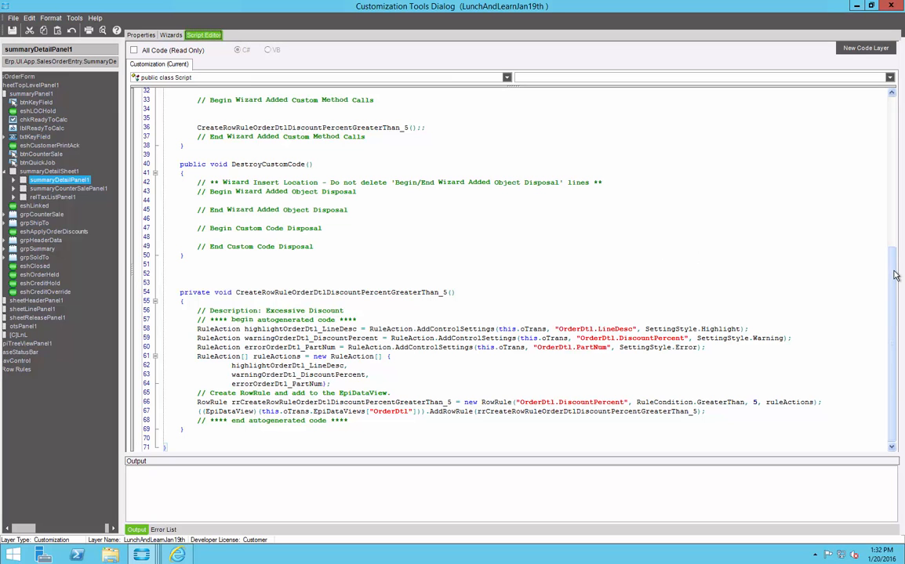
left_click_drag(891, 259, 884, 202)
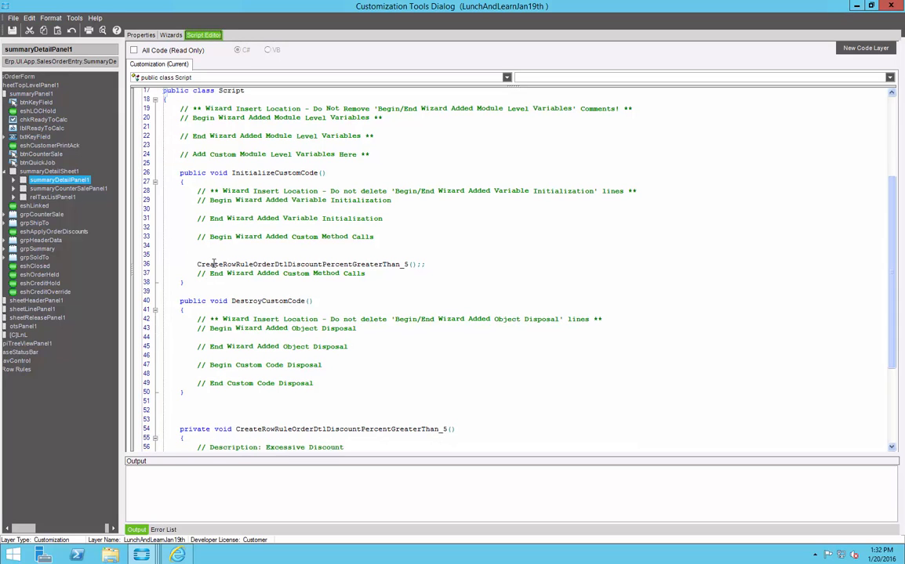
left_click(430, 264)
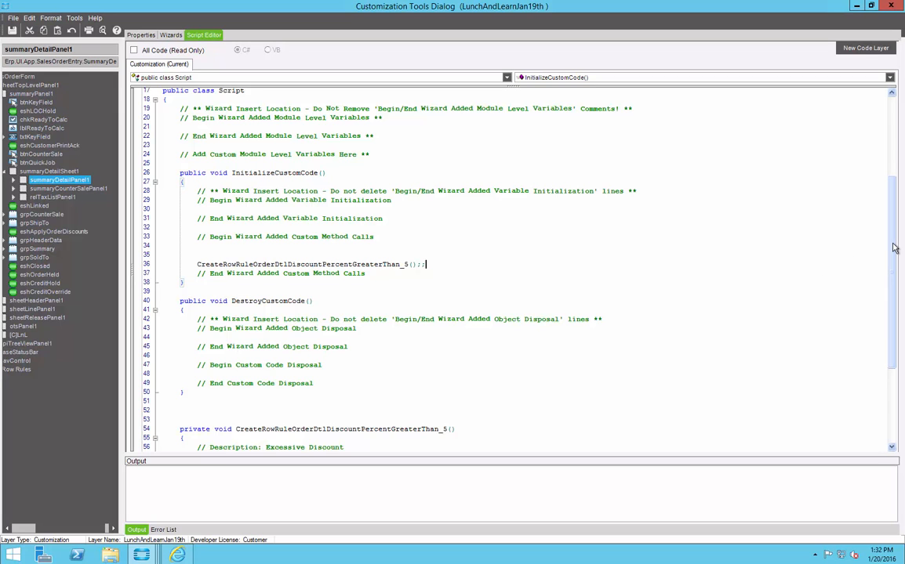
left_click_drag(893, 249, 893, 345)
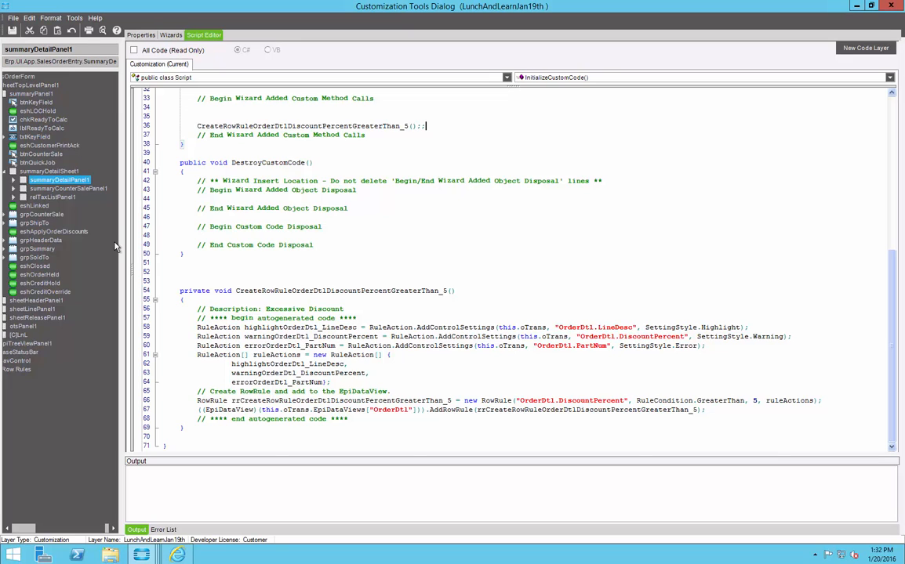
- Test-compile the custom code and save the LunchAndLearnJan19th customization
left_click(75, 17)
left_click(66, 31)
left_click(12, 29)
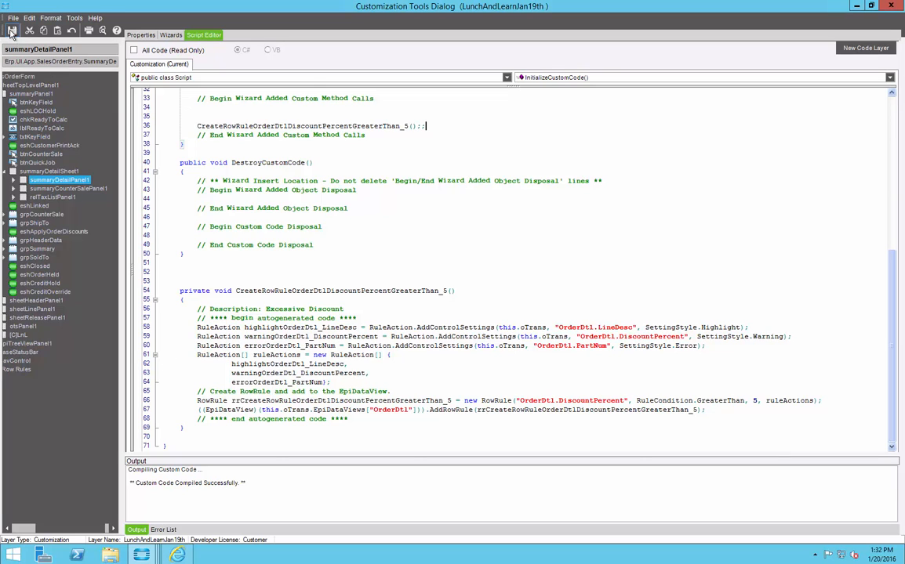
left_click(173, 330)
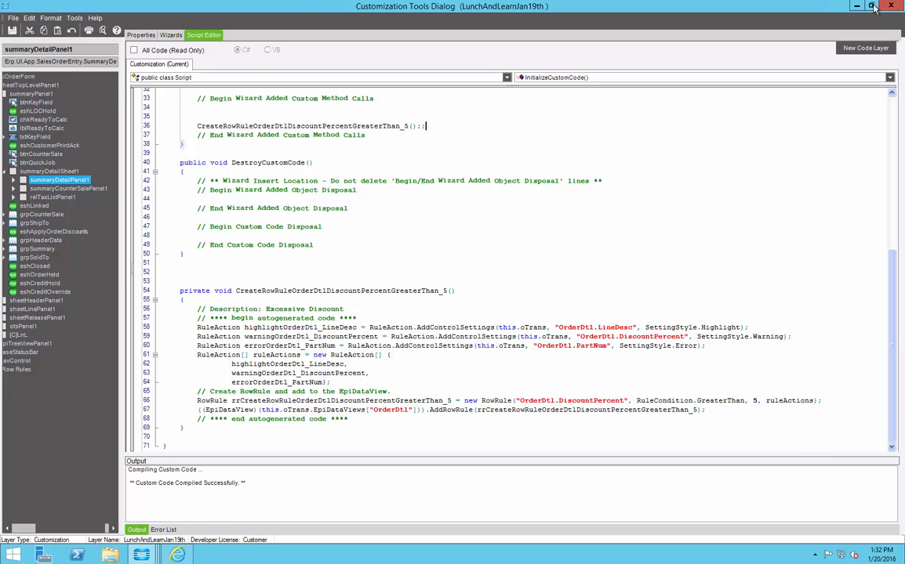
- Return to the main menu and open Order Entry with the LunchAndLearnJan19th customization
double_click(785, 5)
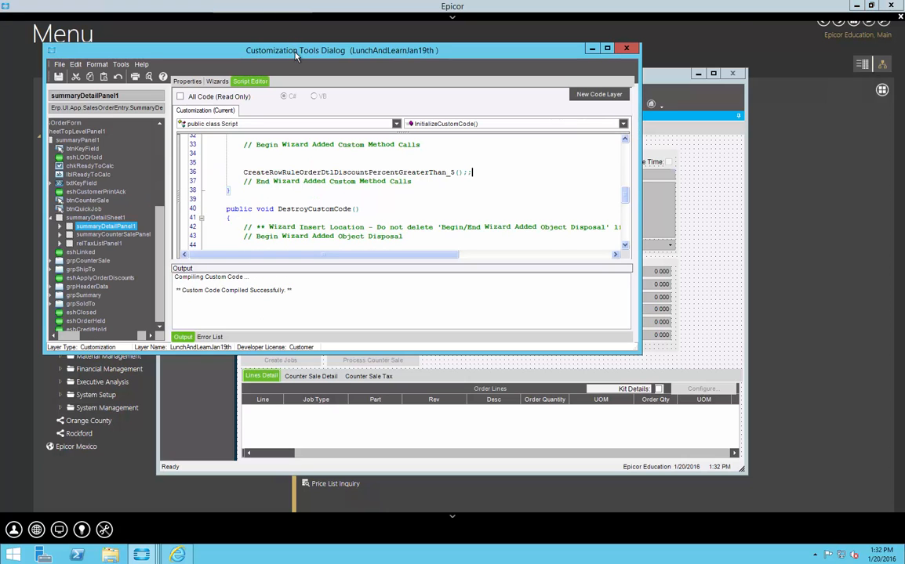
left_click_drag(293, 49, 415, 54)
left_click(112, 457)
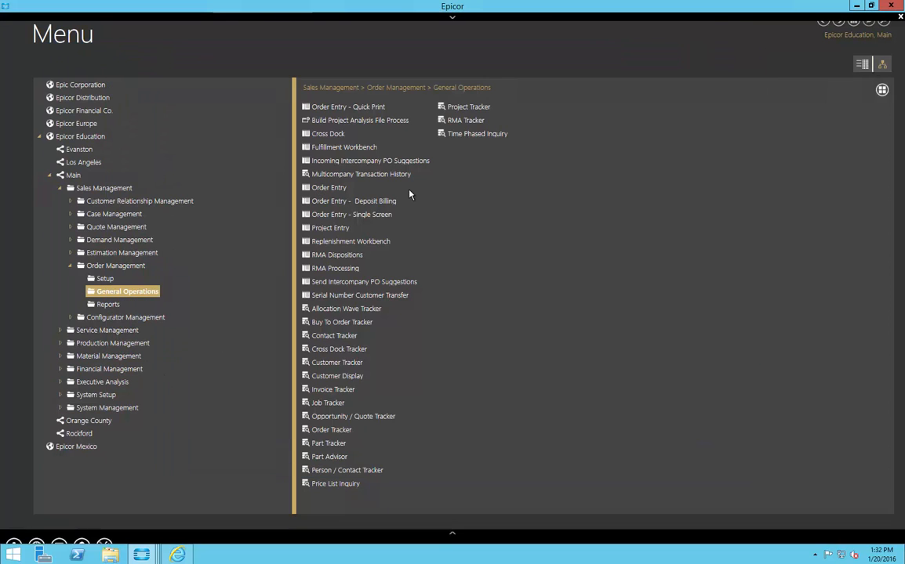
left_click(335, 189)
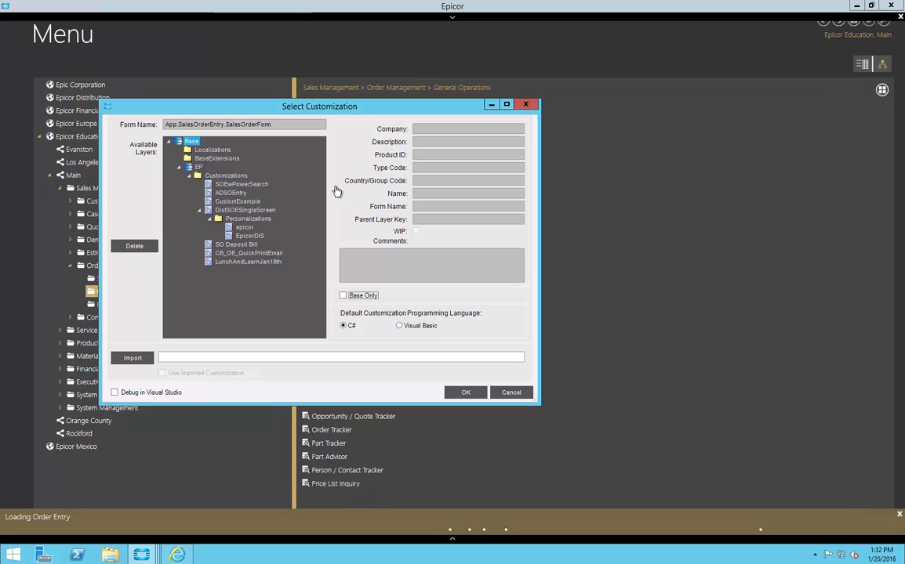
double_click(236, 262)
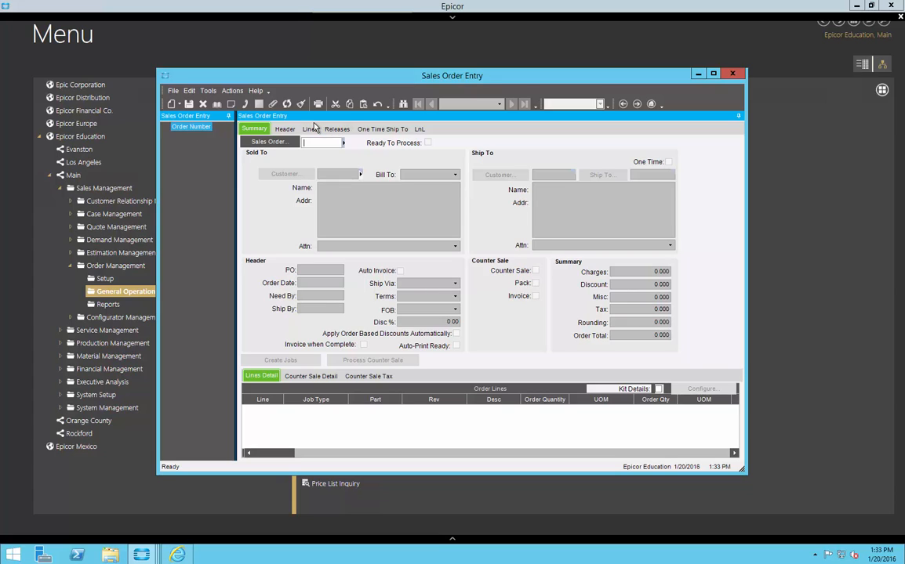
- Create a new sales order for customer DALTON
right_click(257, 118)
left_click(180, 105)
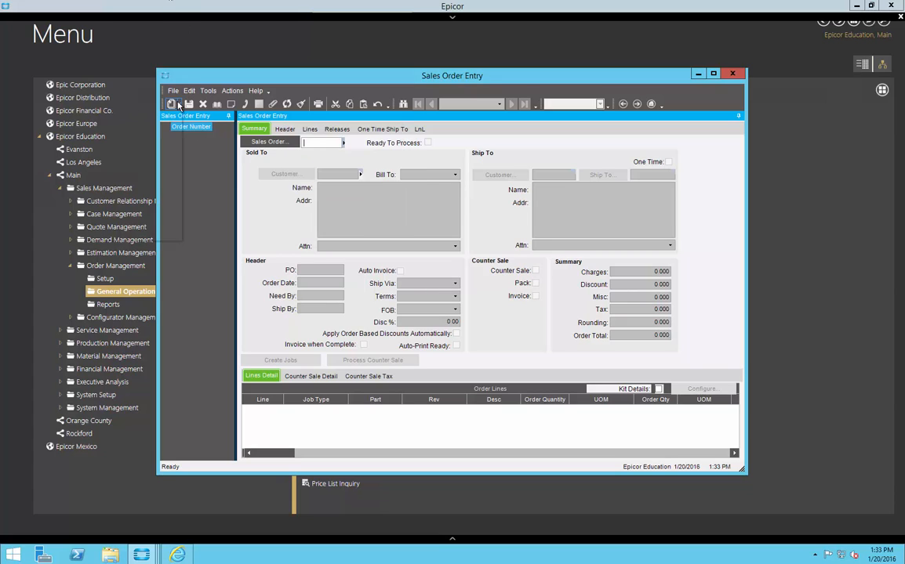
left_click(144, 120)
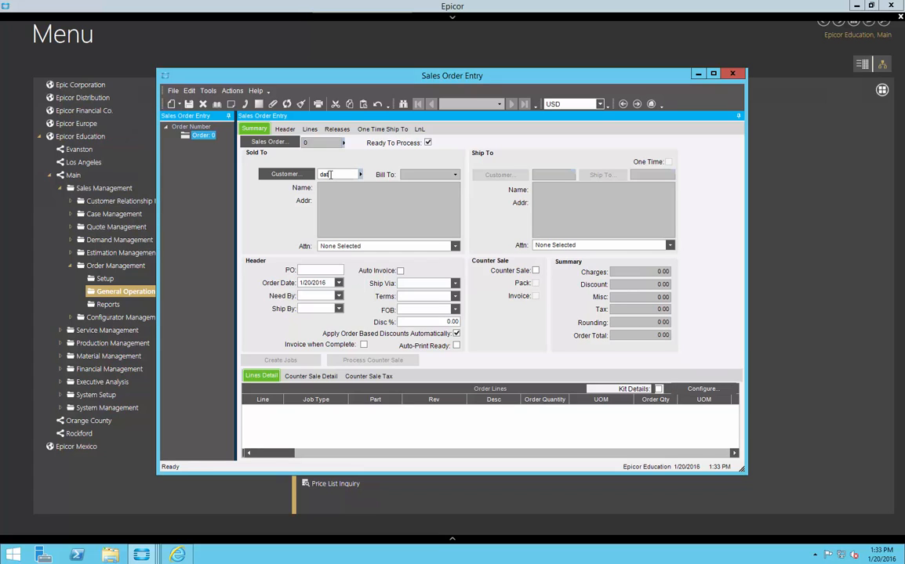
type("dalton")
key("Tab")
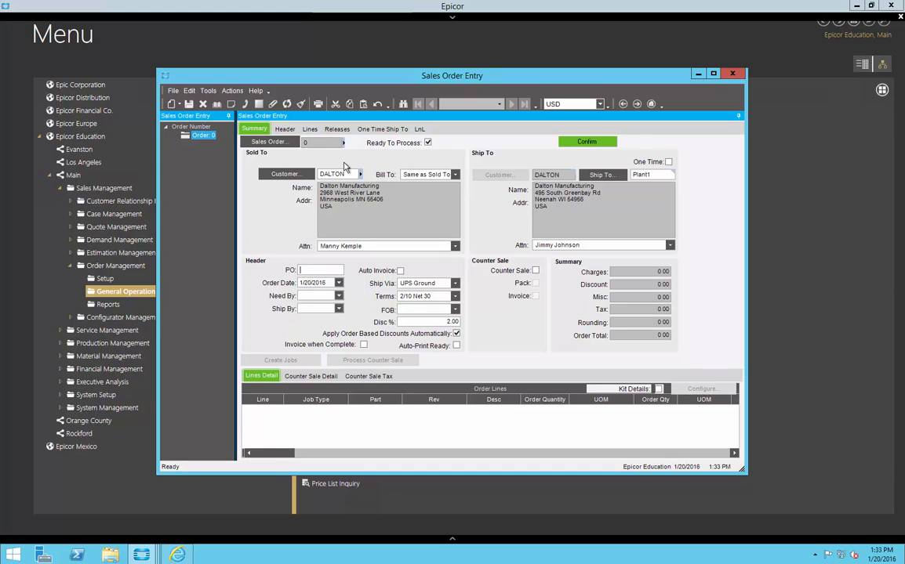
- Add a new order line for part DSS-1010
left_click(309, 128)
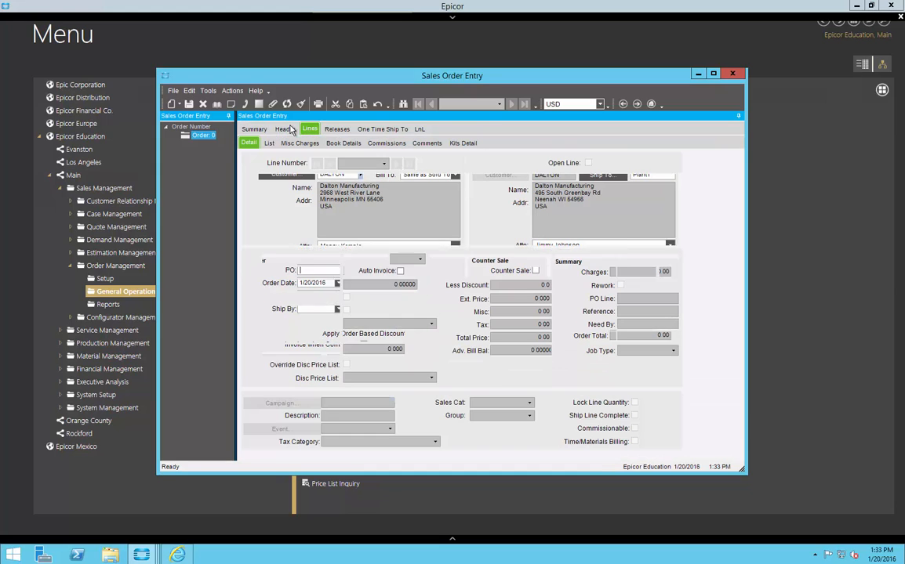
left_click(174, 103)
left_click(125, 141)
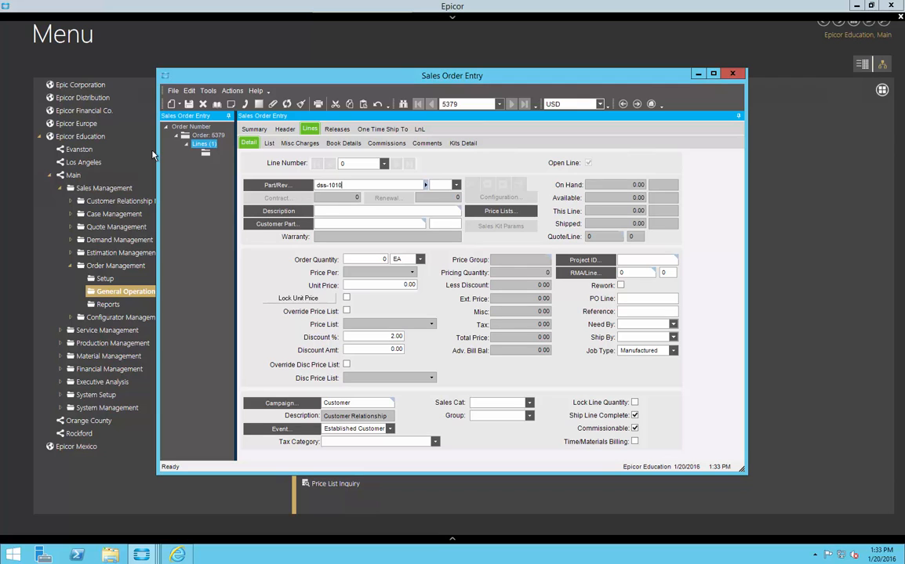
key("Tab")
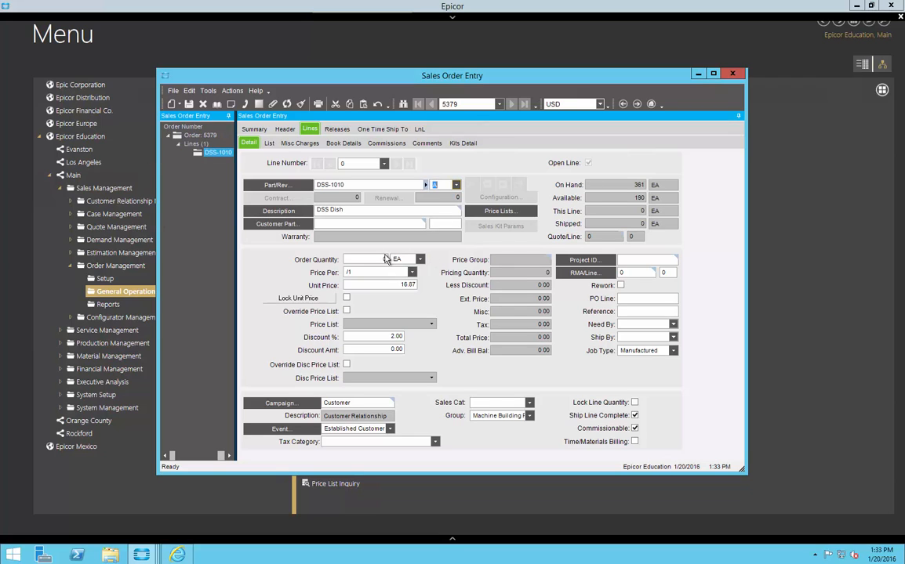
- Set the line's order quantity to 3 and its discount to 5 percent, and check the line in the order summary
left_click(376, 259)
type("3")
left_click(357, 337)
type("5")
key("Tab")
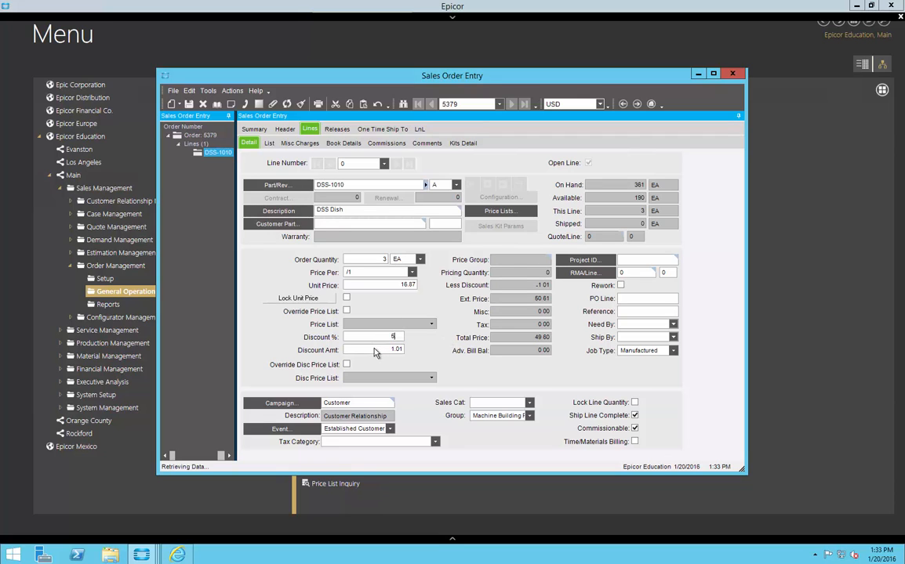
left_click(252, 130)
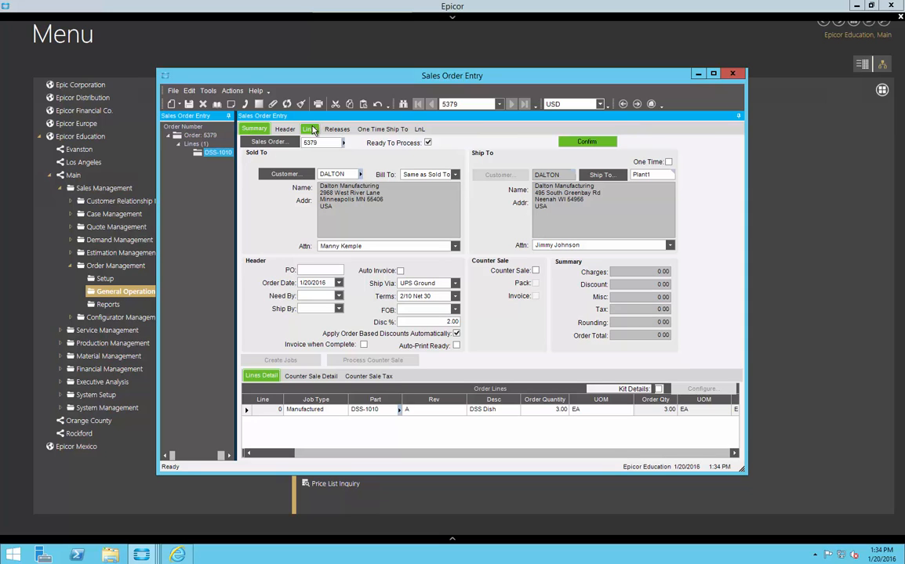
- Set the DSS-1010 line's discount to 6 percent to test the Excessive Discount rule
left_click(311, 131)
left_click(400, 337)
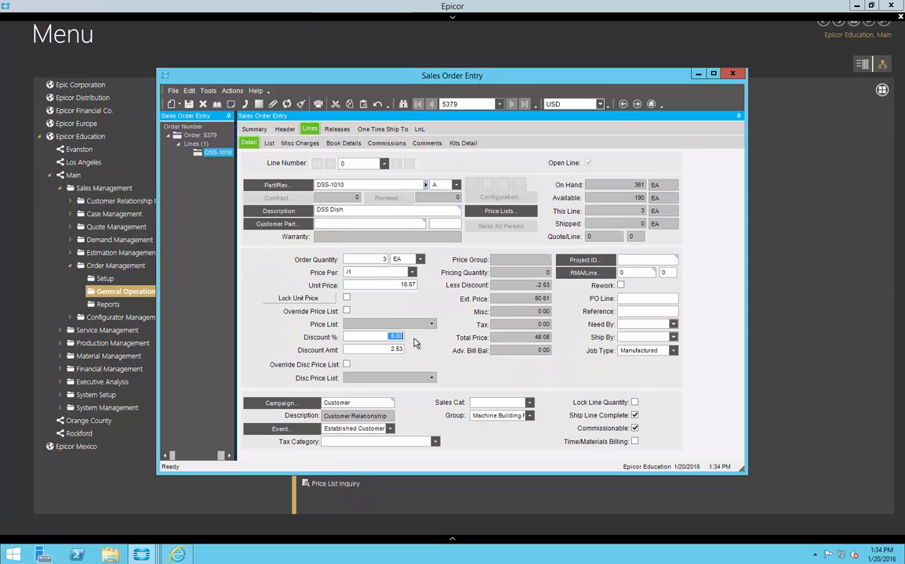
type("6")
left_click(366, 348)
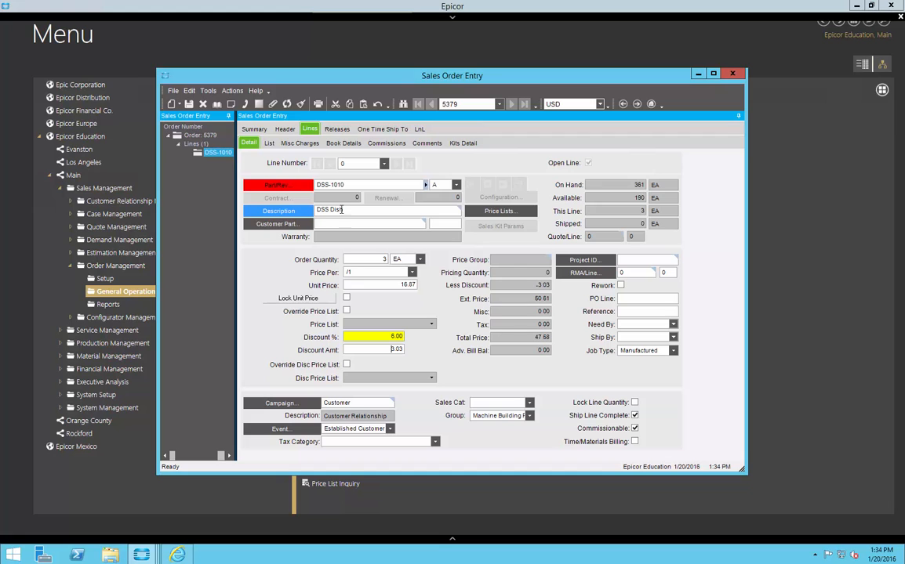
- Check the row rule styling of the line in the order summary grid and close the test order entry window
left_click(256, 130)
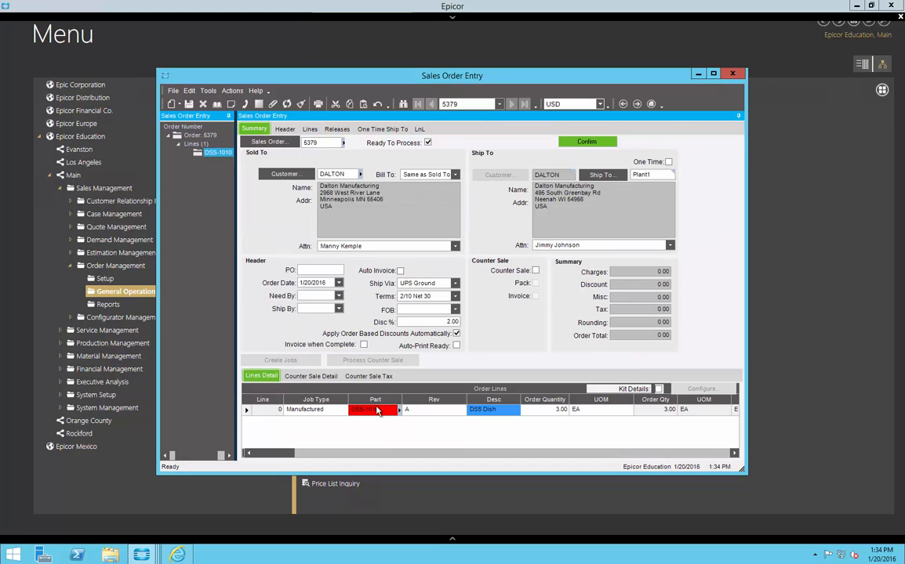
left_click_drag(283, 460, 264, 440)
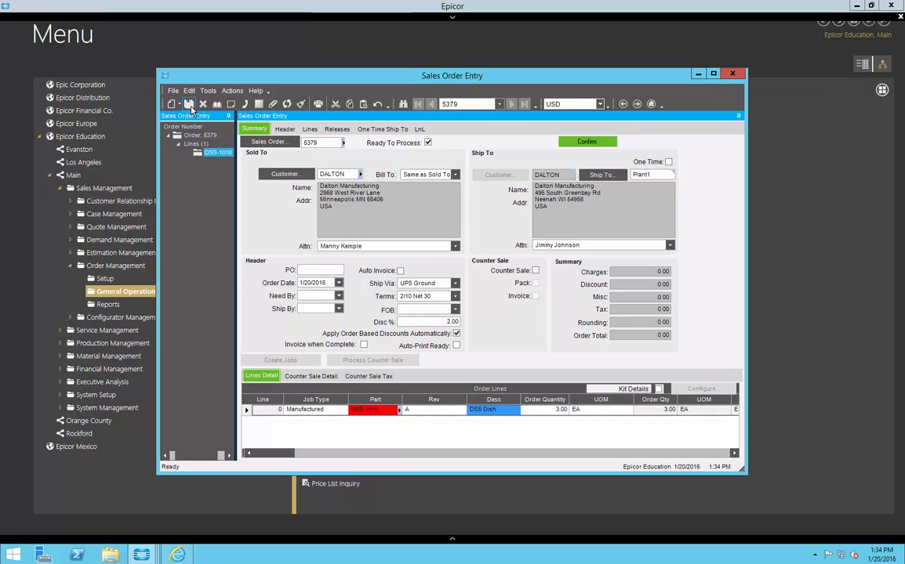
left_click(733, 74)
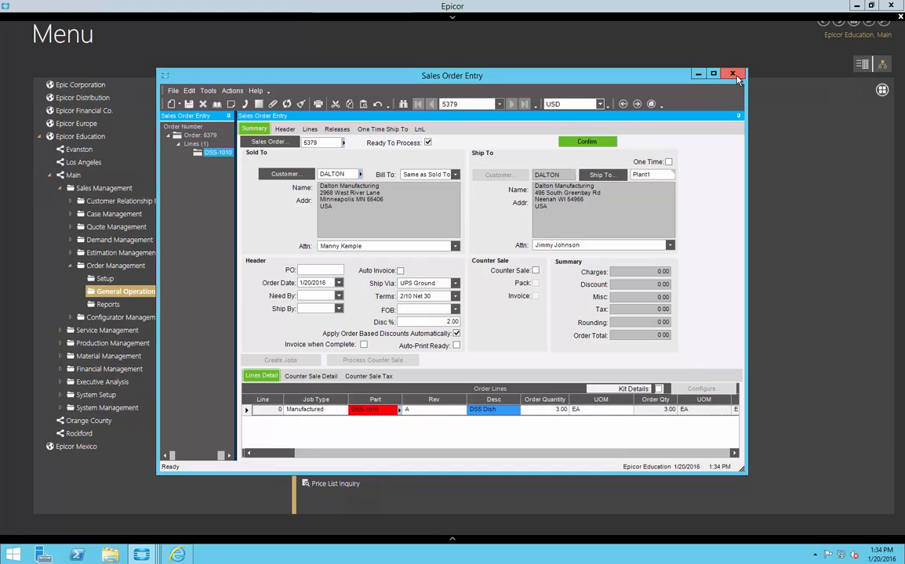
left_click(402, 268)
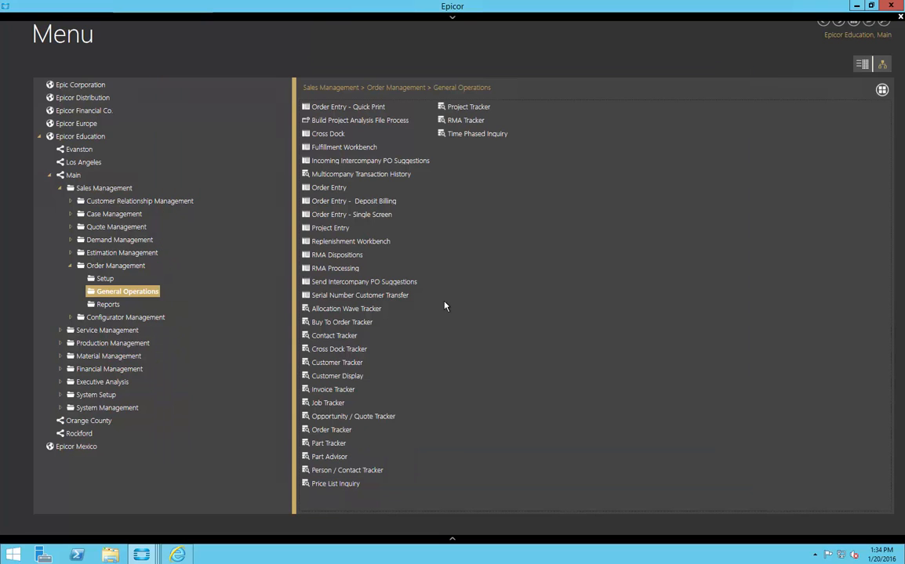
- Return to the LunchAndLearnJan19th customization tools and start the Image Column / Row Rule Wizard
mouse_move(145, 555)
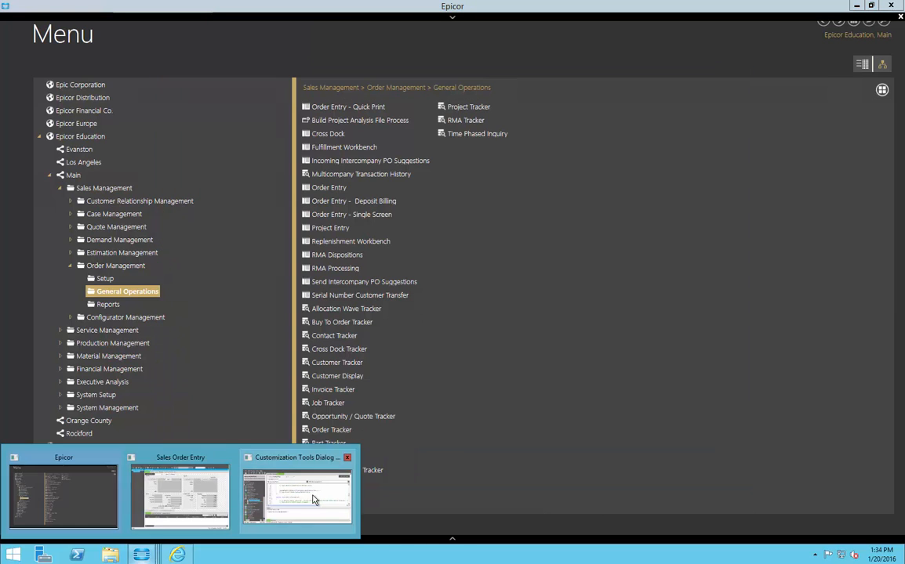
left_click(276, 510)
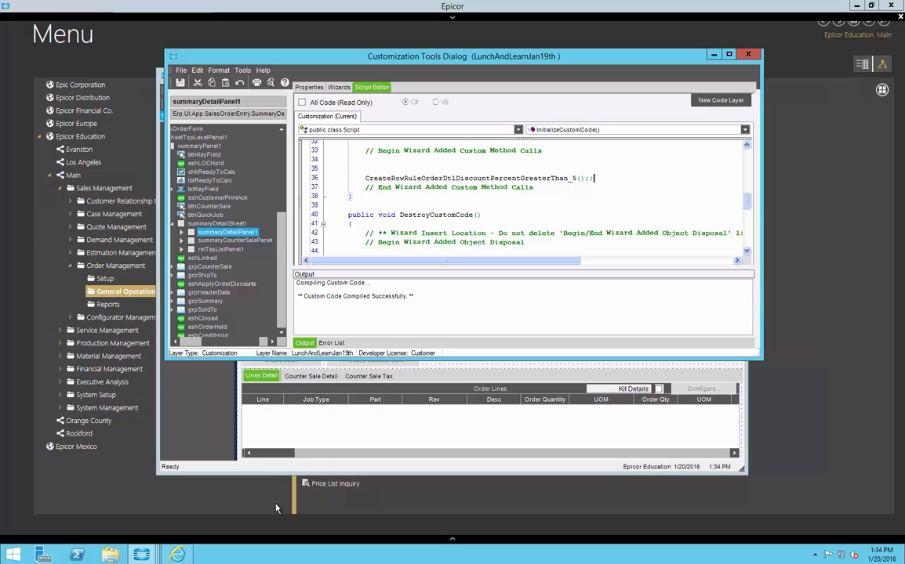
left_click(339, 87)
left_click(362, 97)
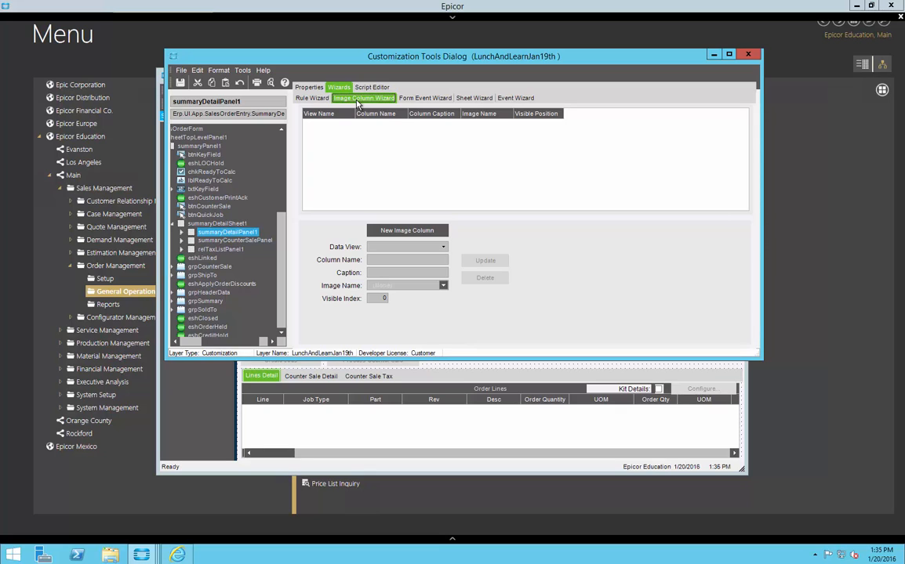
left_click(311, 98)
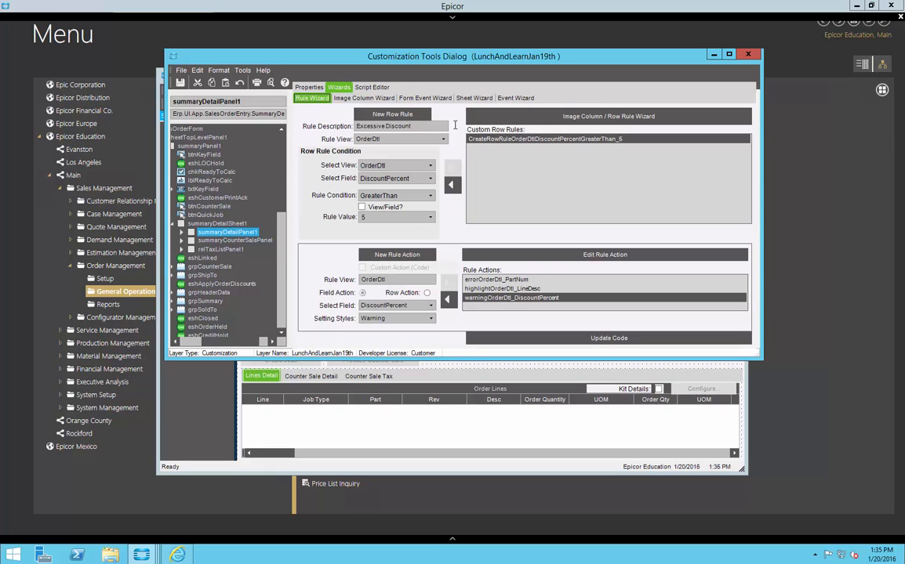
left_click(577, 118)
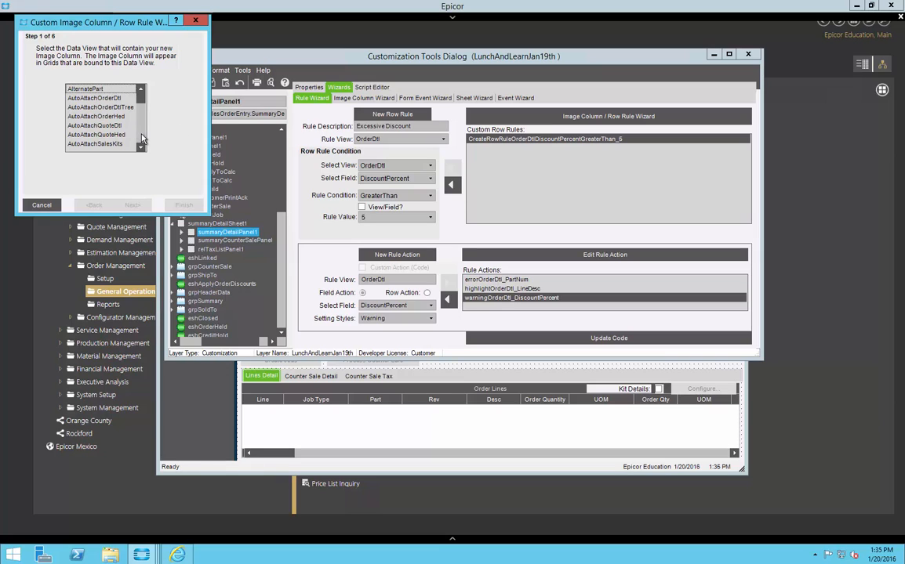
- Choose OrderDtl as the data view that contains the new image column
scroll(142, 139, "down", 3)
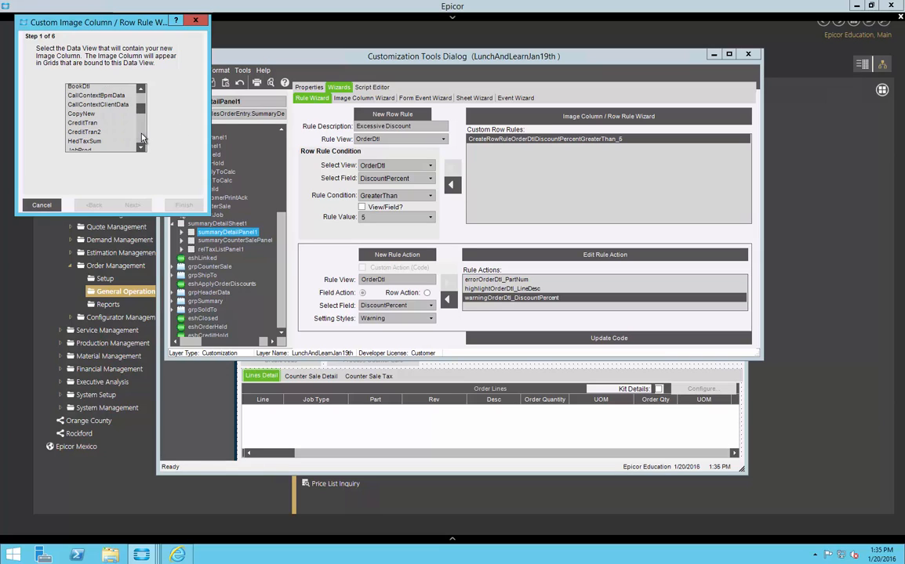
scroll(141, 139, "down", 6)
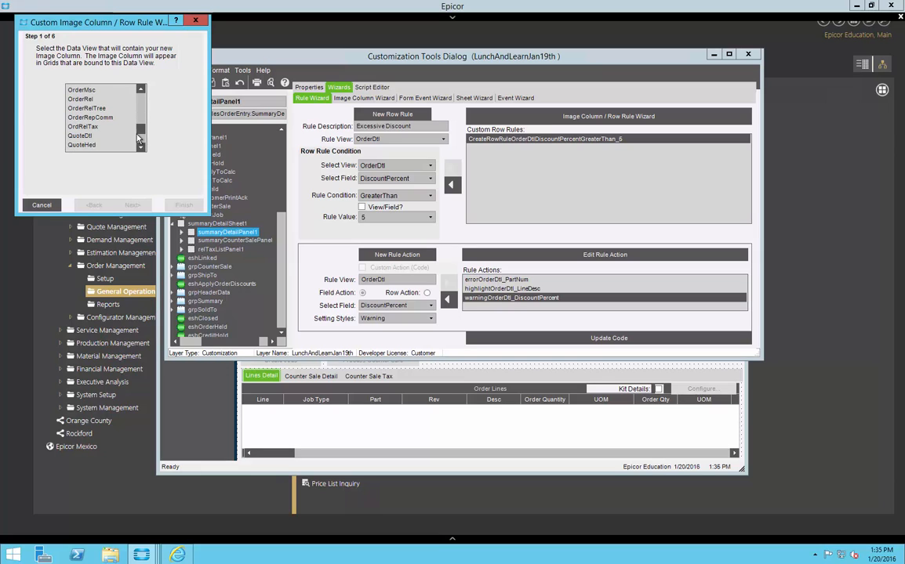
scroll(128, 95, "up", 3)
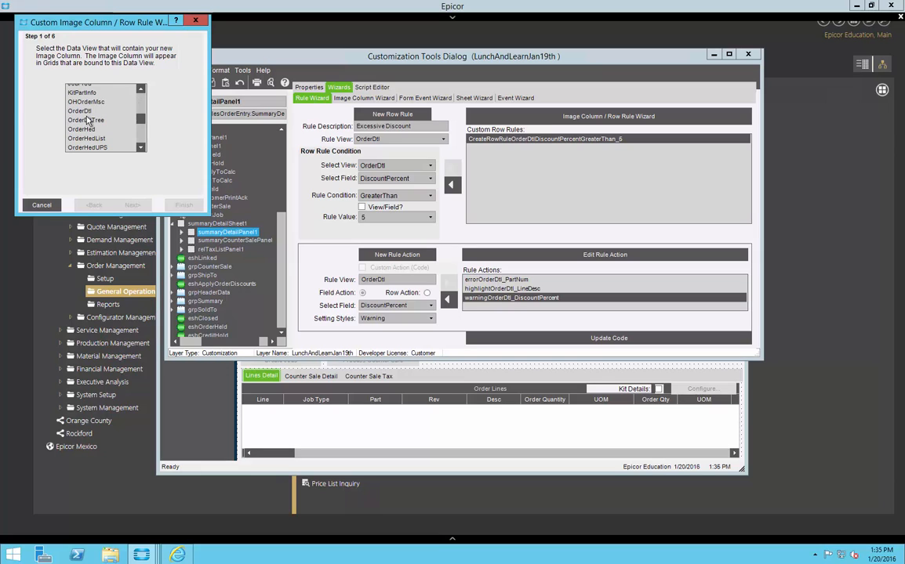
left_click(80, 111)
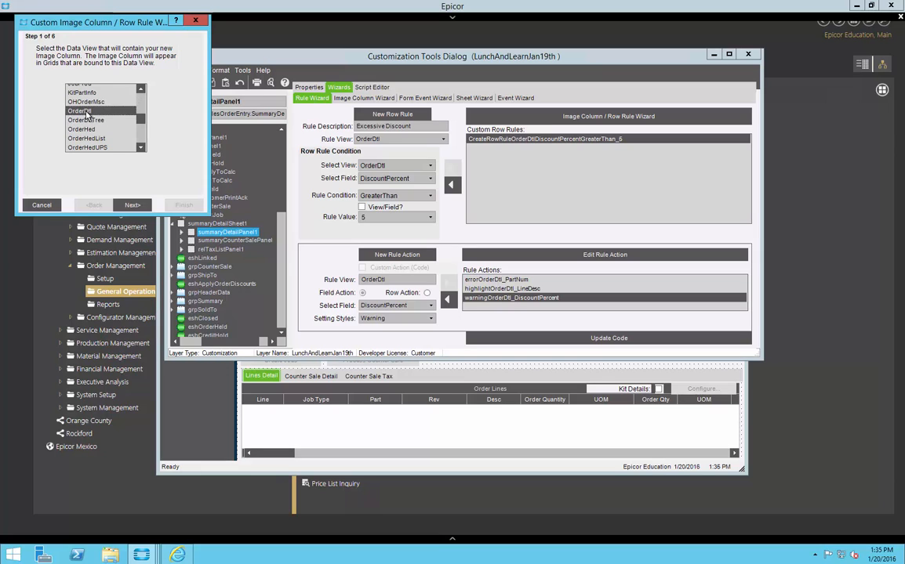
left_click(131, 205)
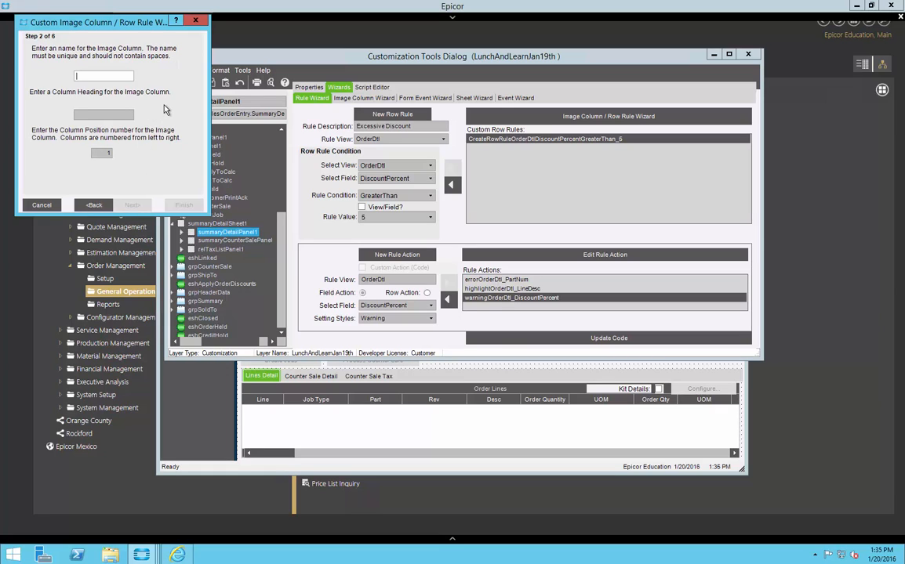
- Name the image column MGTyyy with the heading wty, keeping column position 1
type("MGTyyy")
key("Tab")
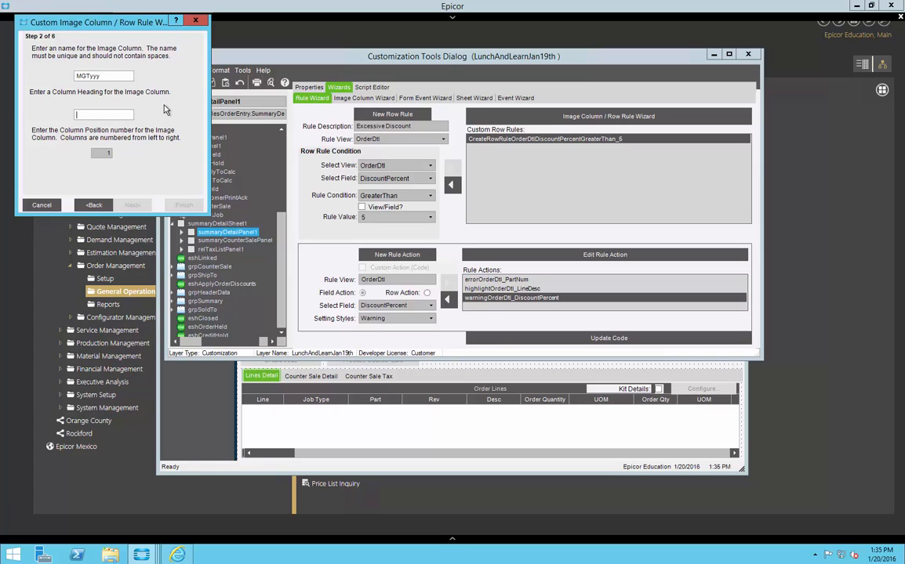
type("w")
type("n")
type("y")
left_click(100, 151)
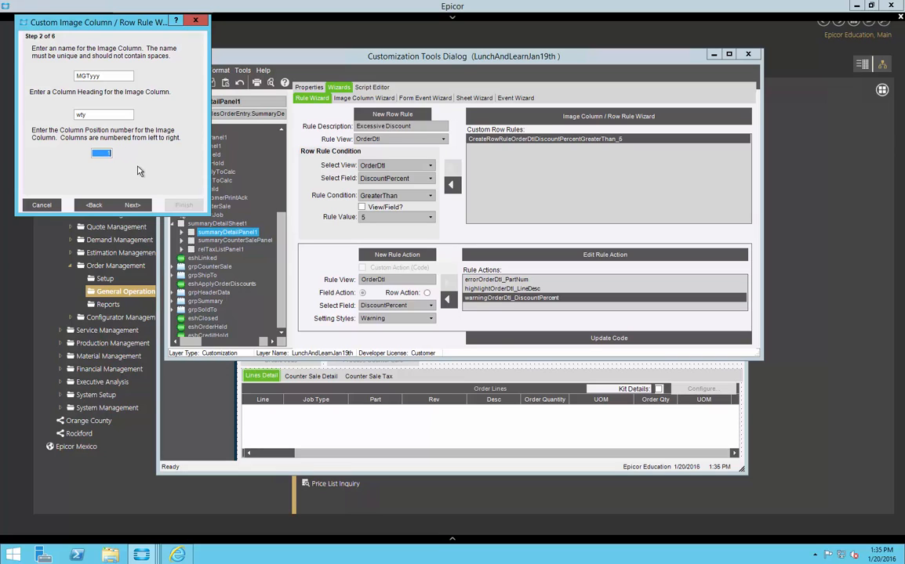
left_click(130, 204)
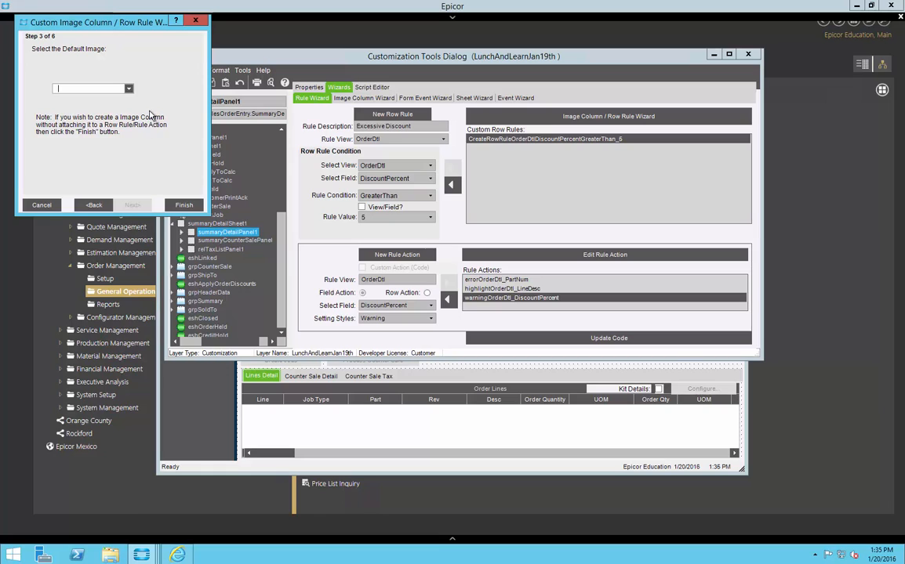
- Set the image column's default image to (None) and continue to the row rule definition
left_click(128, 88)
left_click(71, 93)
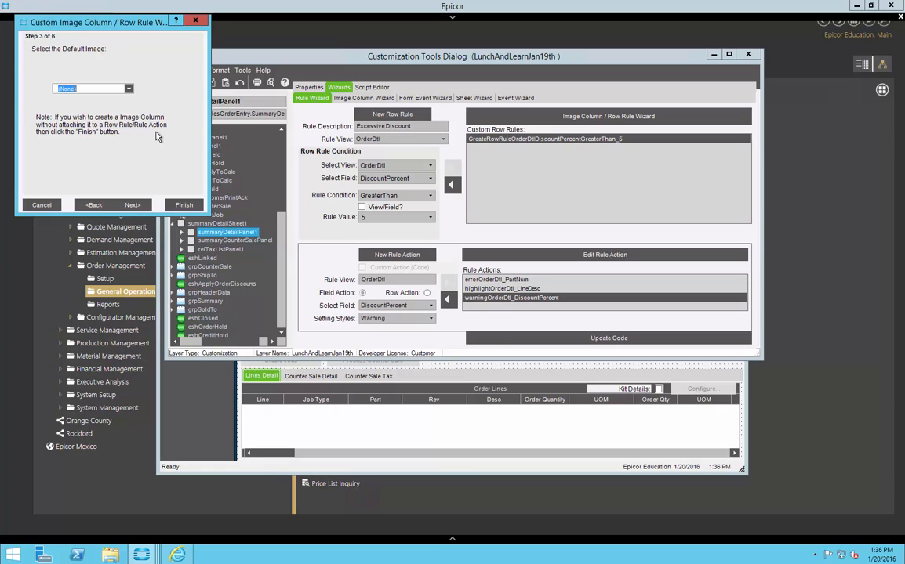
left_click(133, 205)
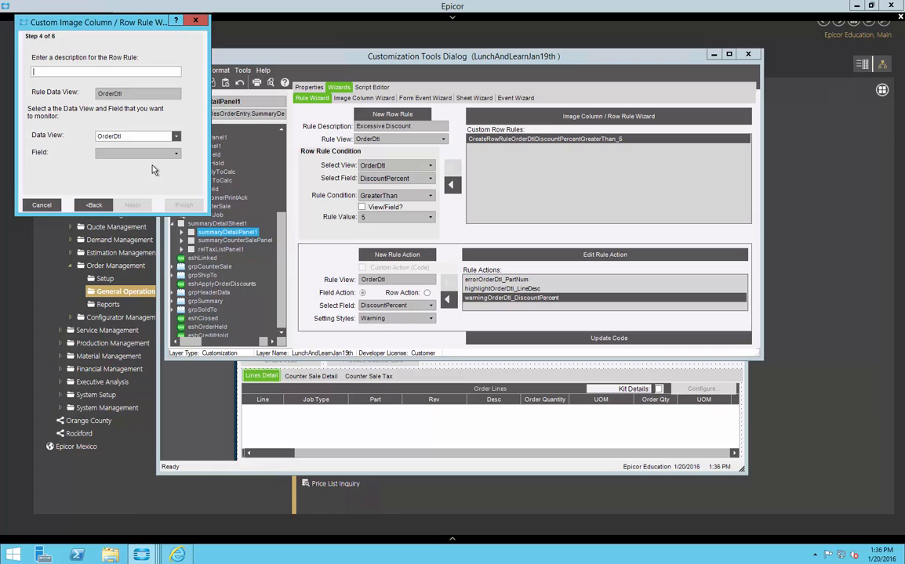
- Describe the row rule as nWarranty and keep OrderDtl as the data view to monitor
type("no")
type("Wa")
type("rranty")
left_click(176, 136)
left_click(176, 137)
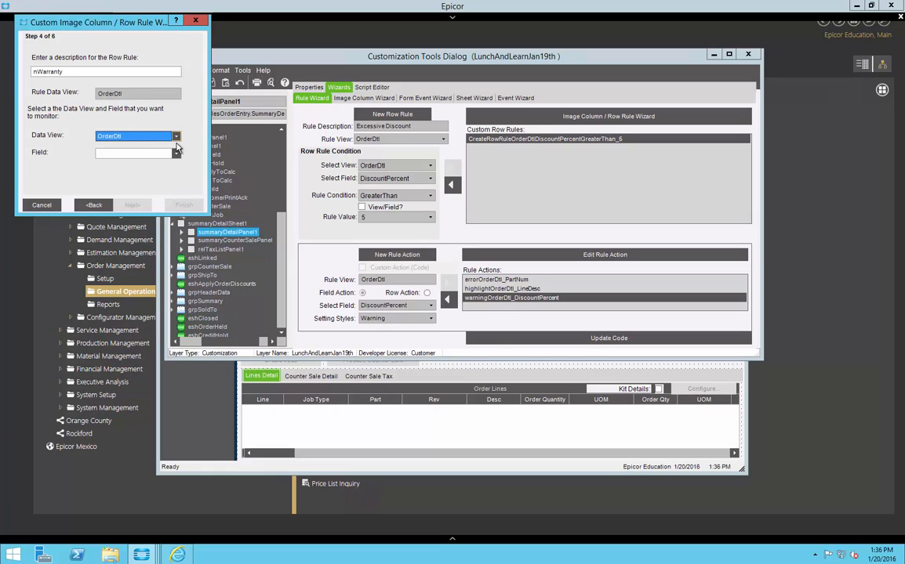
- Choose WarrantyCode as the field the row rule monitors and continue to the rule condition
left_click(175, 153)
left_click_drag(188, 171, 189, 228)
left_click(188, 179)
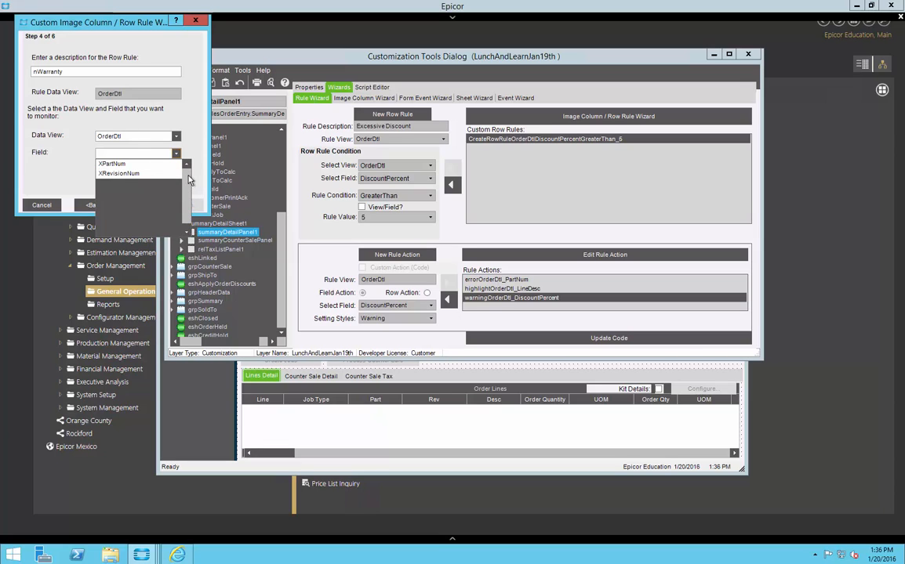
left_click(188, 179)
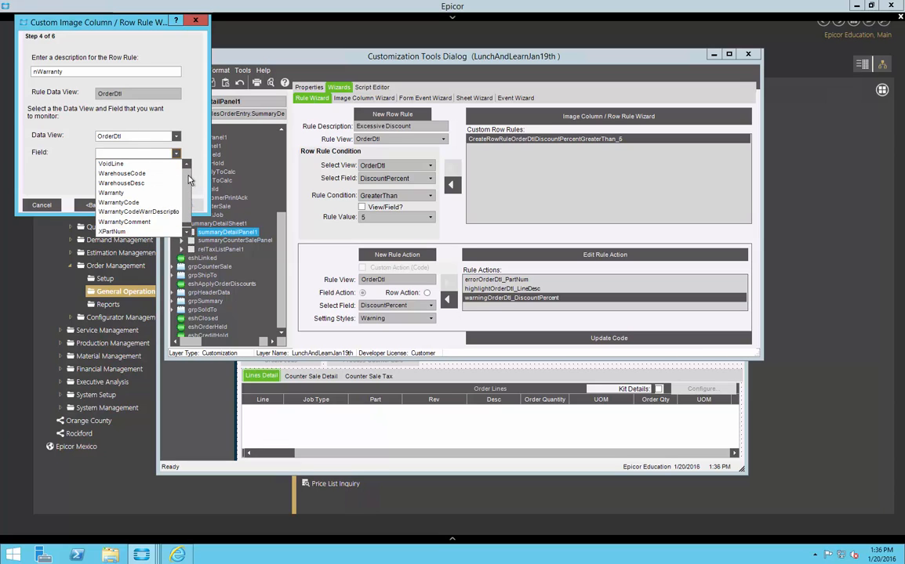
left_click(117, 203)
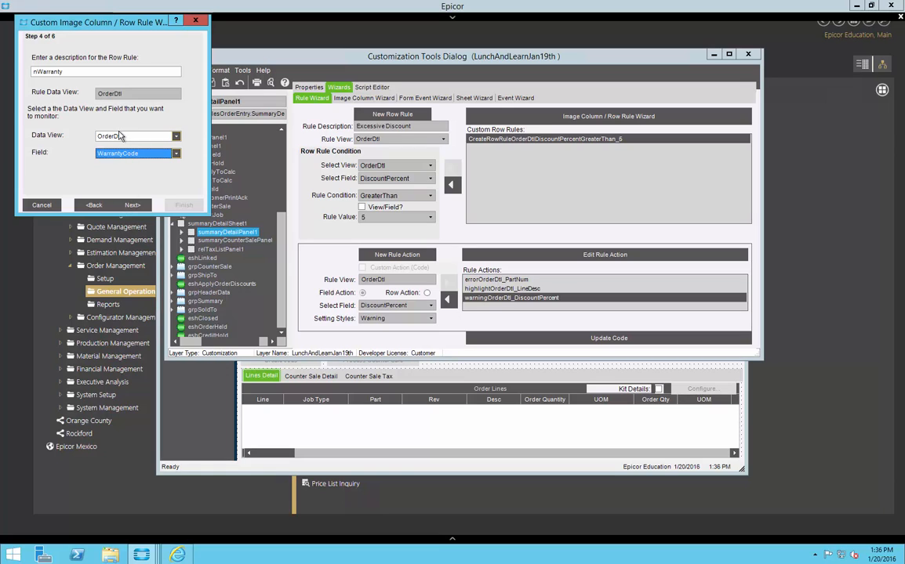
left_click(132, 206)
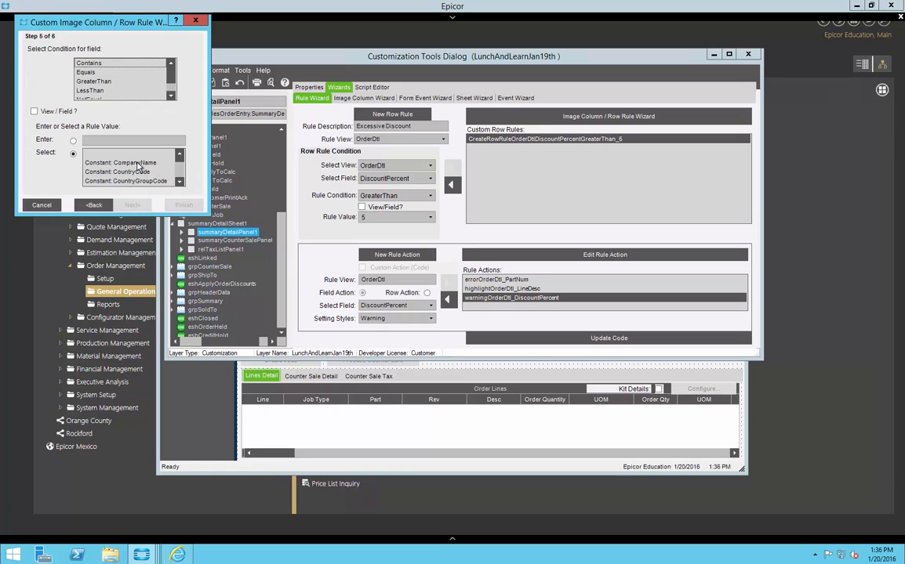
- Set the rule condition to Equals with the value Constant: NullValue and continue to the image choice
left_click(87, 72)
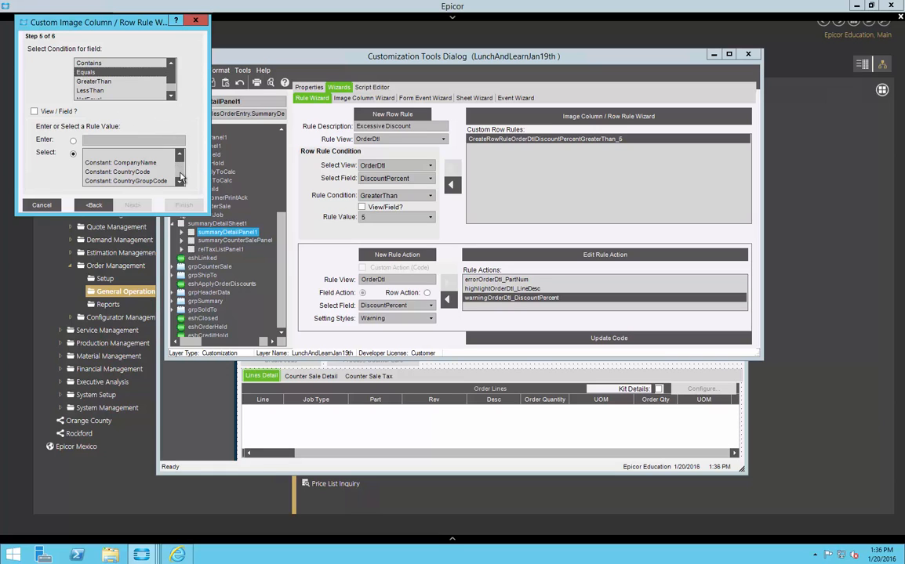
scroll(180, 178, "down", 3)
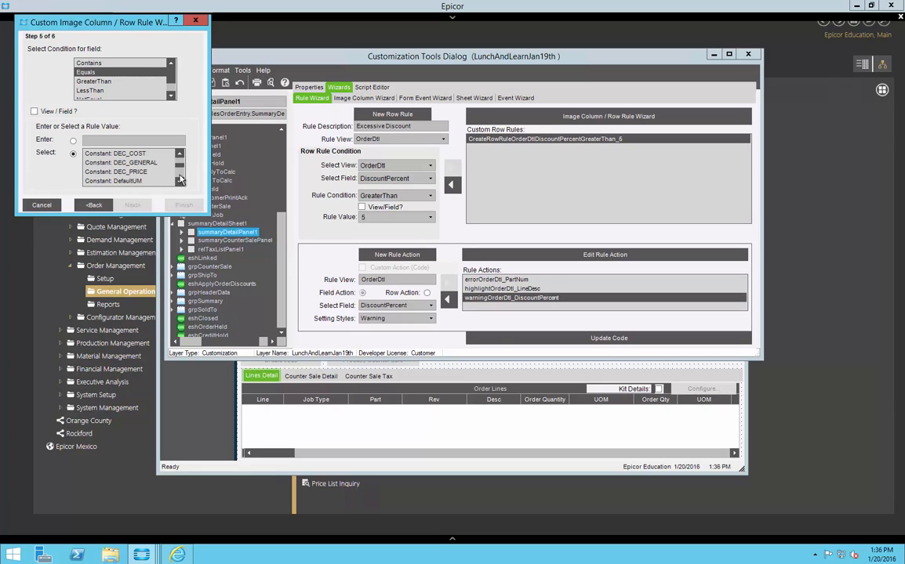
scroll(180, 178, "down", 10)
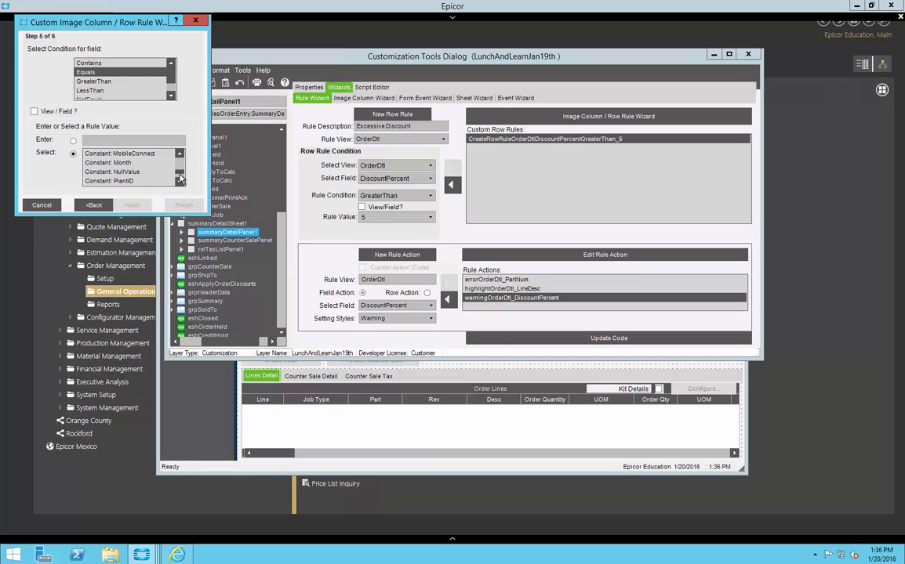
left_click(130, 172)
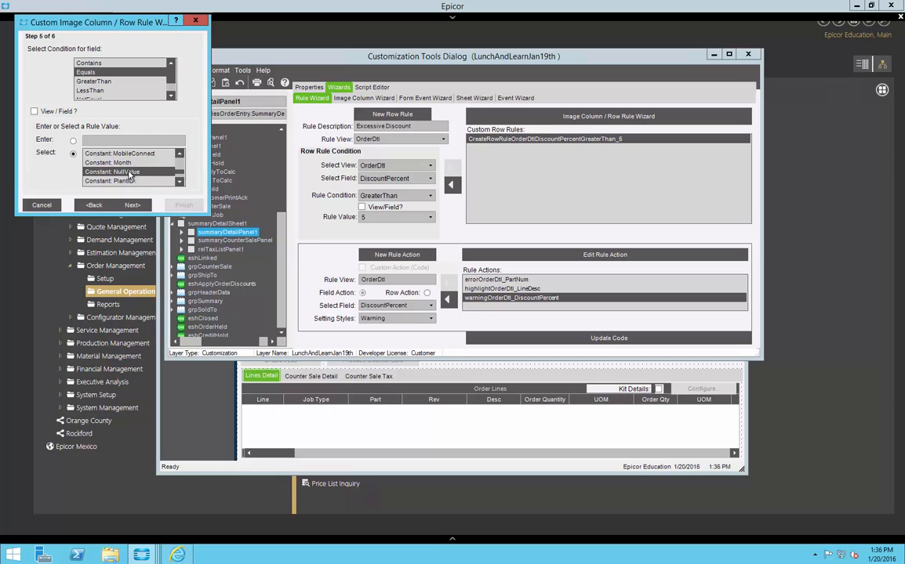
left_click(132, 205)
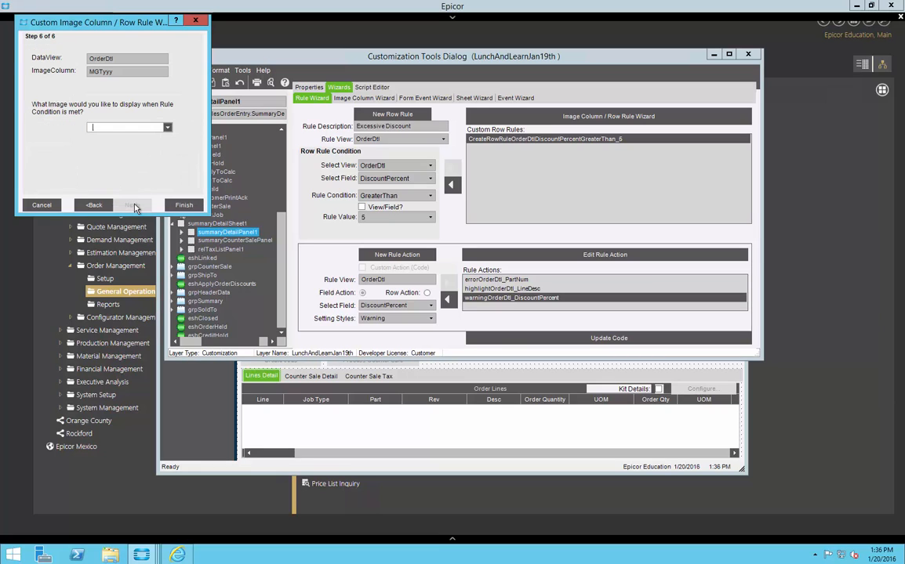
- Choose OrderFolderChecked as the image displayed when the rule condition is met and finish the wizard
left_click(167, 127)
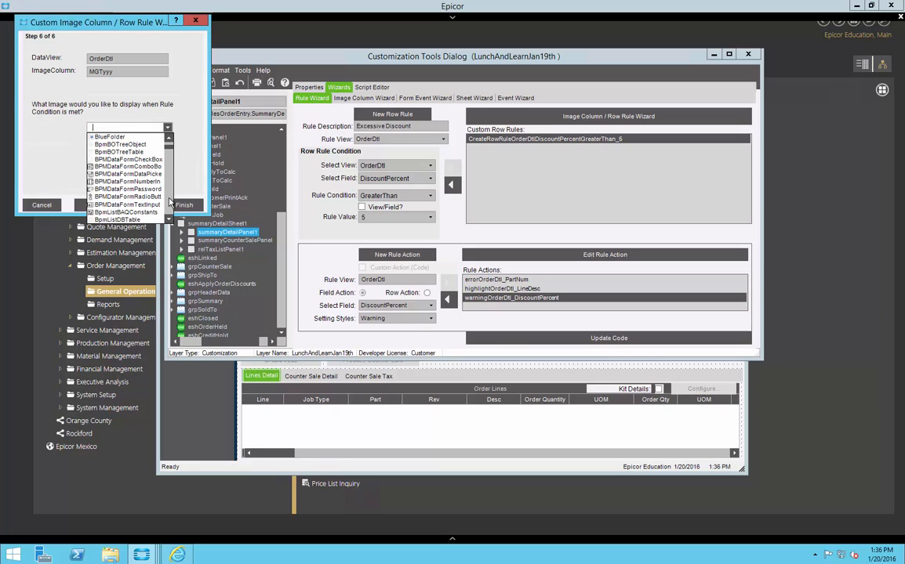
scroll(169, 202, "down", 10)
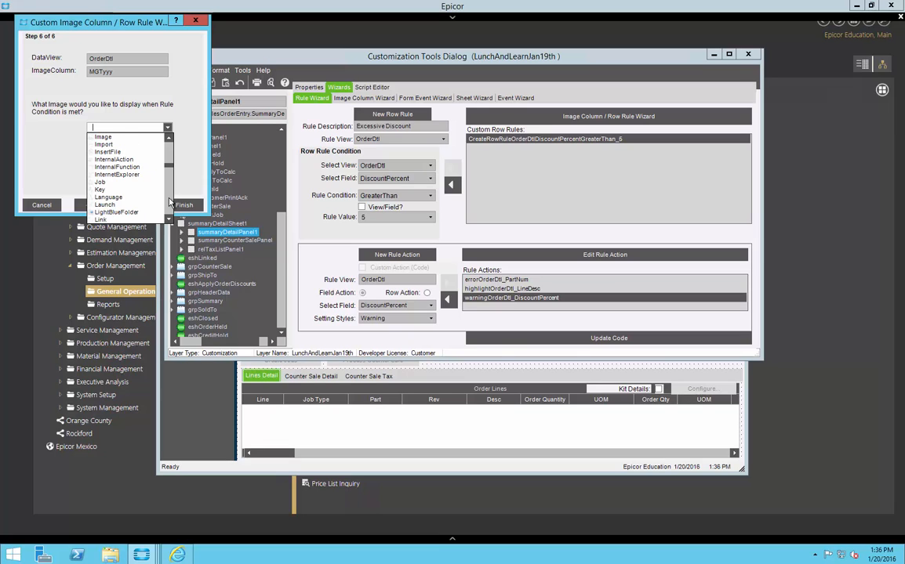
scroll(169, 202, "down", 3)
scroll(169, 202, "down", 5)
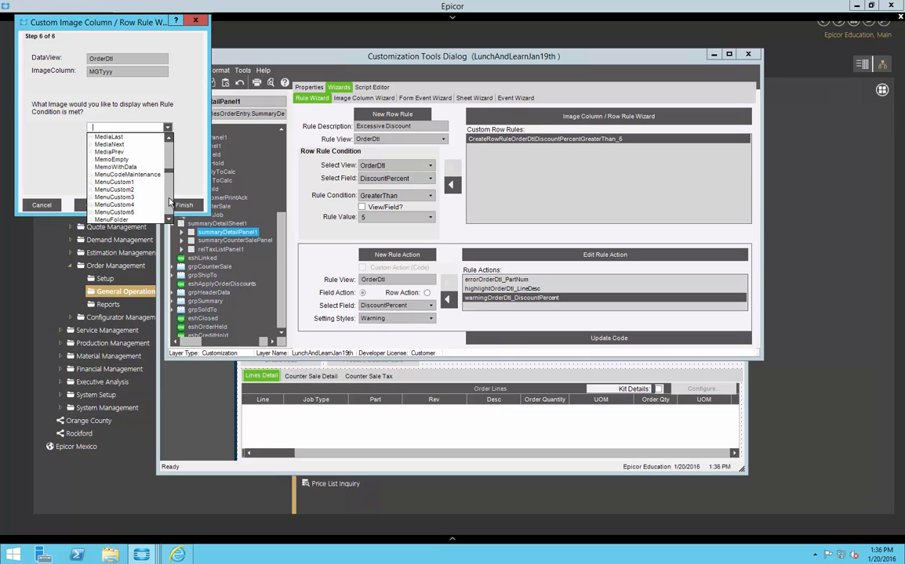
scroll(170, 202, "down", 5)
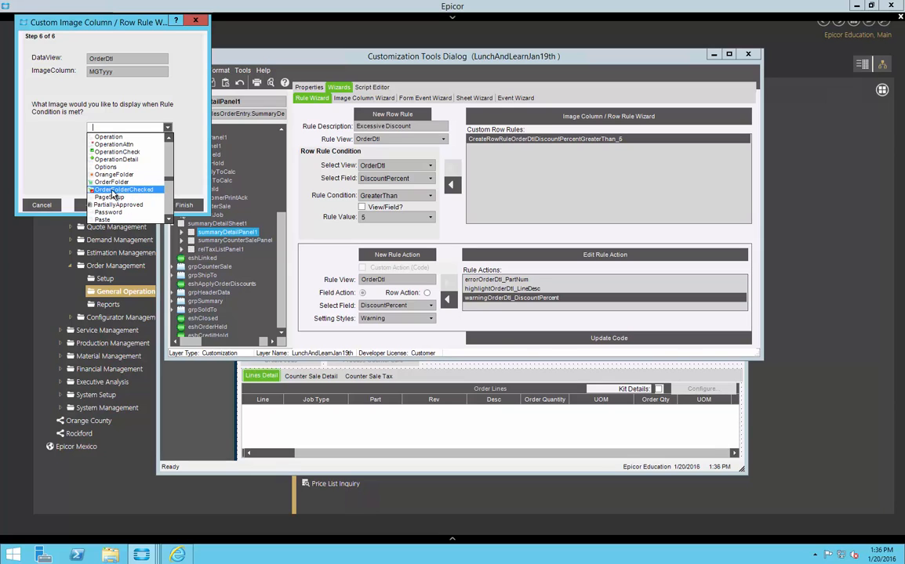
left_click(93, 193)
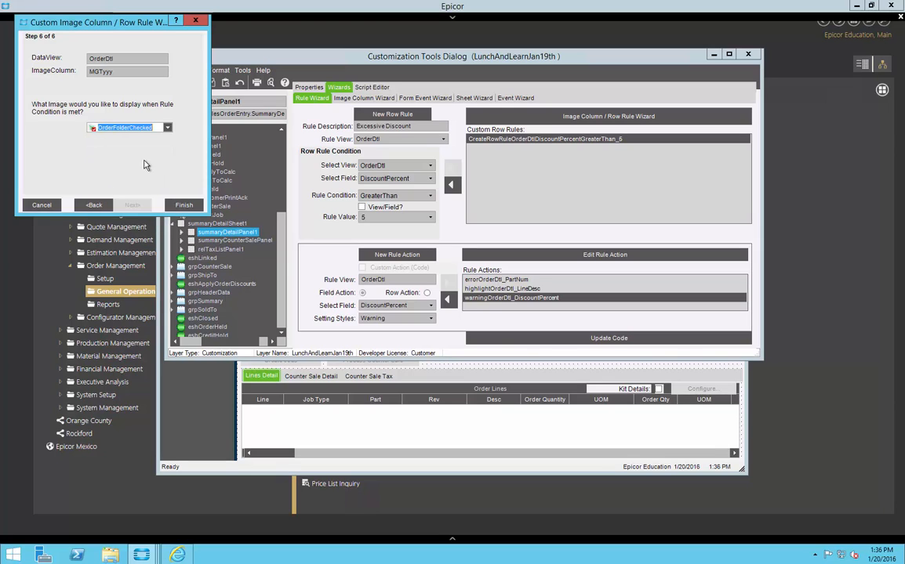
left_click(181, 205)
- Enlarge the customization tools dialog and examine the generated warranty rule code and the OrderDtl image column definition
left_click(373, 87)
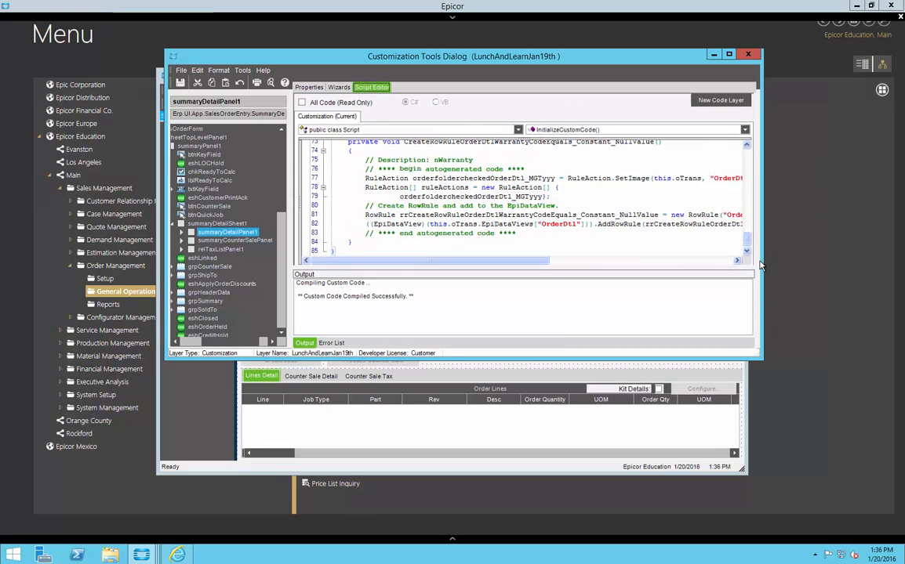
left_click_drag(761, 360, 781, 442)
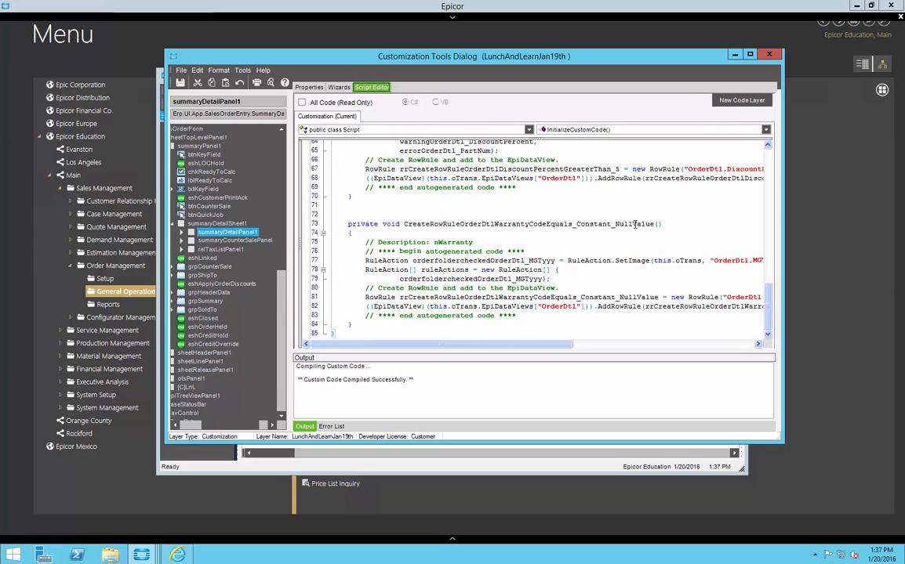
left_click_drag(662, 225, 386, 224)
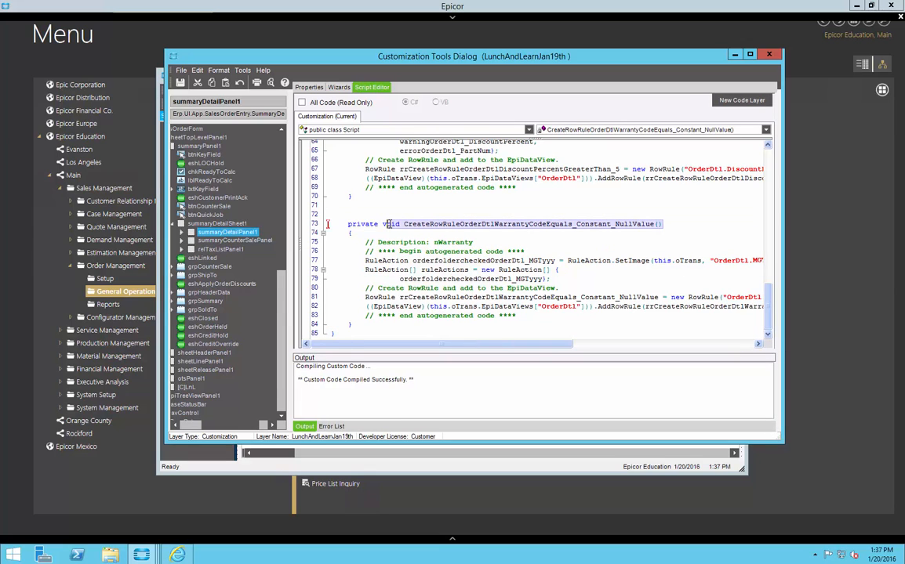
left_click(342, 88)
left_click(363, 98)
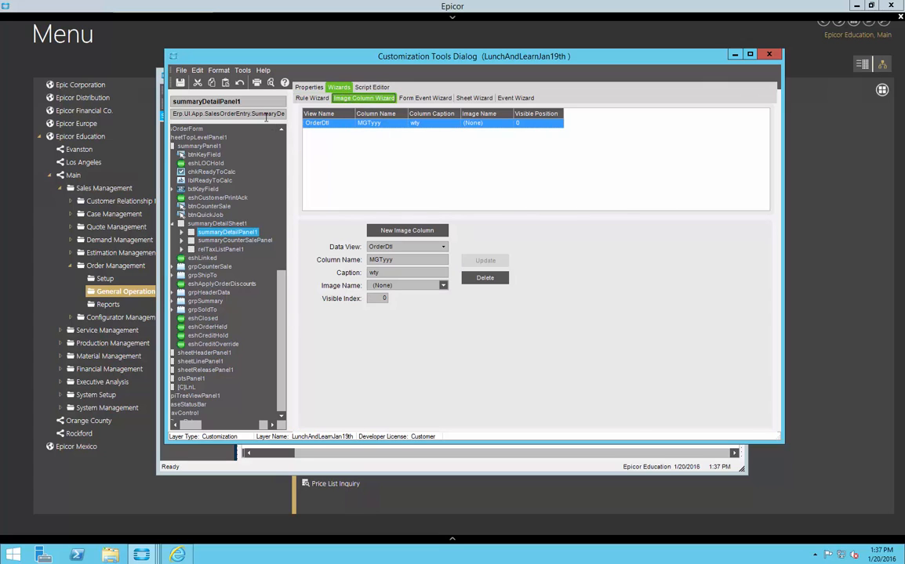
left_click(372, 87)
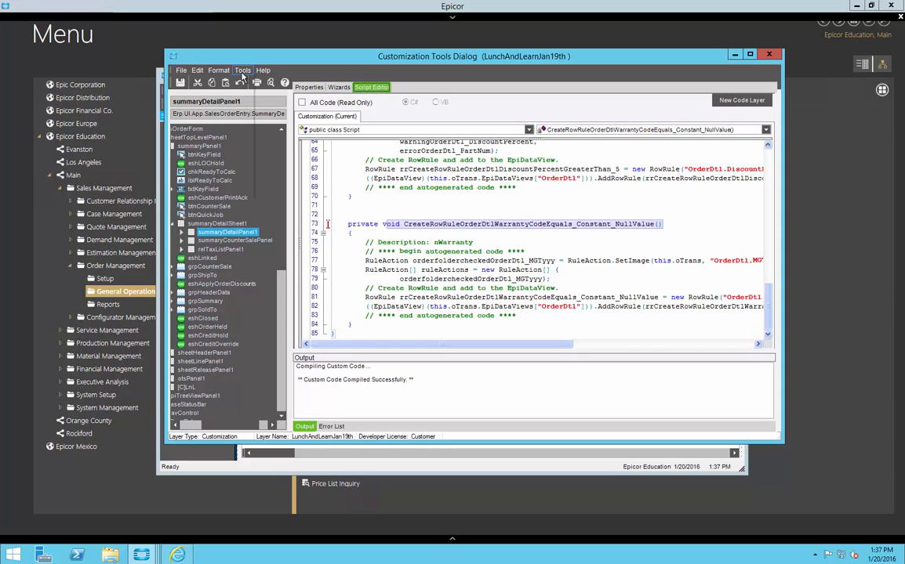
- Save the LunchAndLearnJan19th customization and close the customization tools and the order form
left_click(243, 73)
left_click(215, 82)
left_click(179, 84)
left_click(344, 308)
left_click(132, 460)
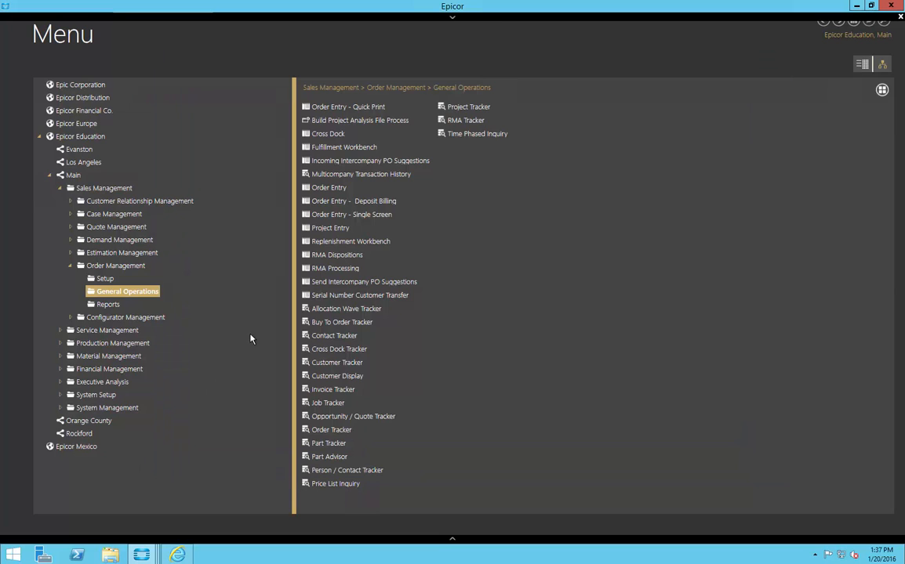
- Reopen Order Entry with the saved customization and create a new order for customer DALTON
left_click(328, 188)
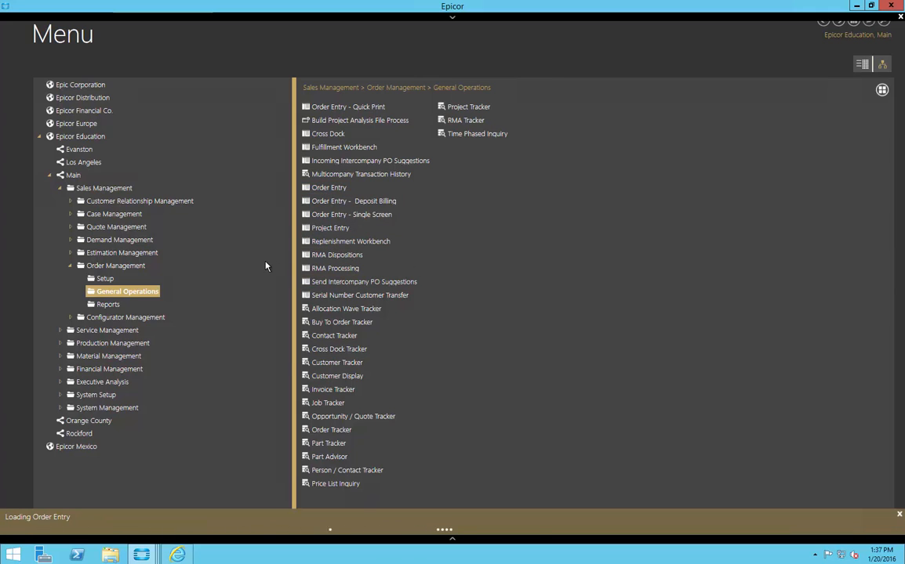
double_click(213, 219)
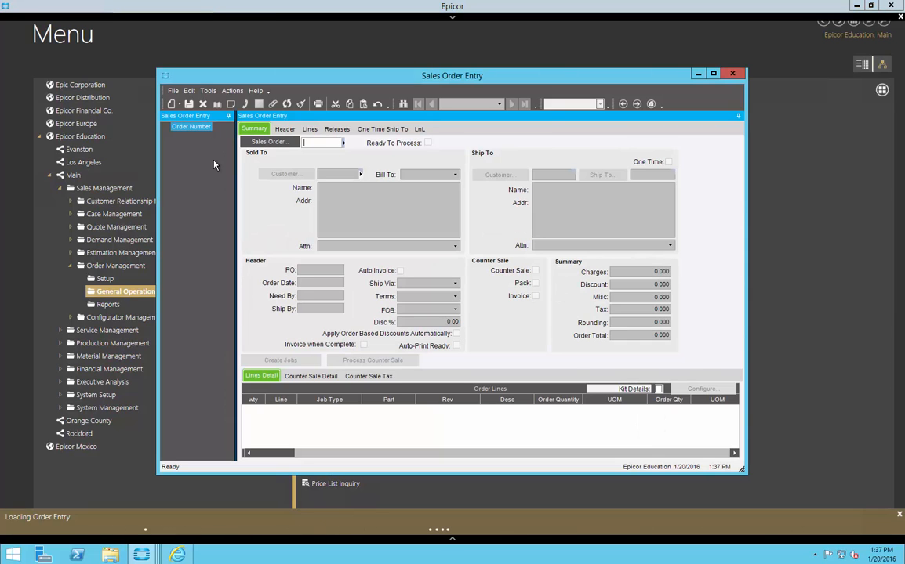
left_click(179, 104)
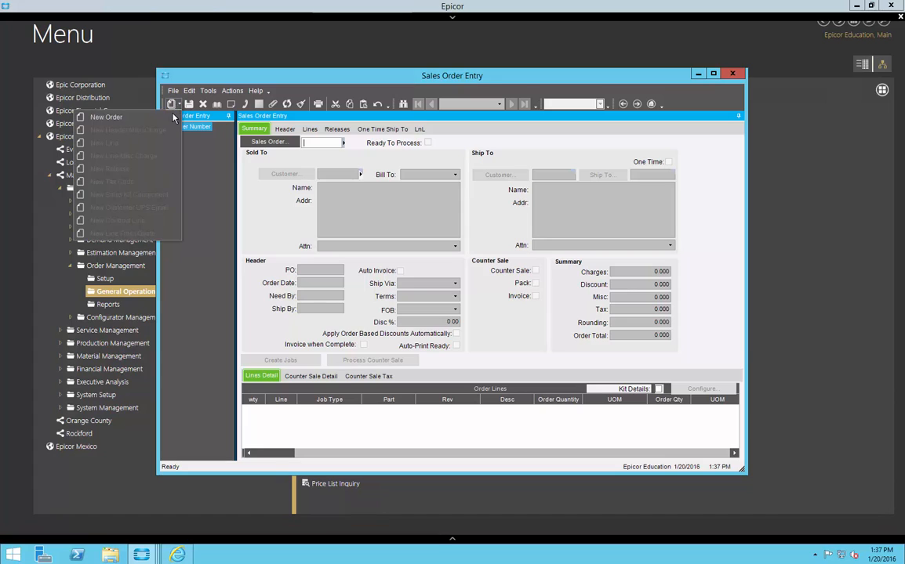
left_click(131, 117)
type("d")
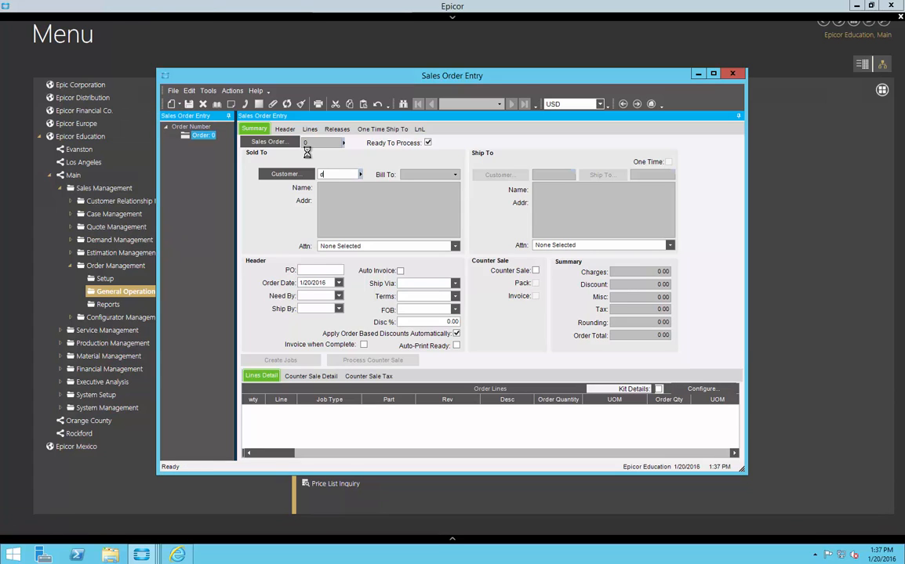
type("alton")
key("Tab")
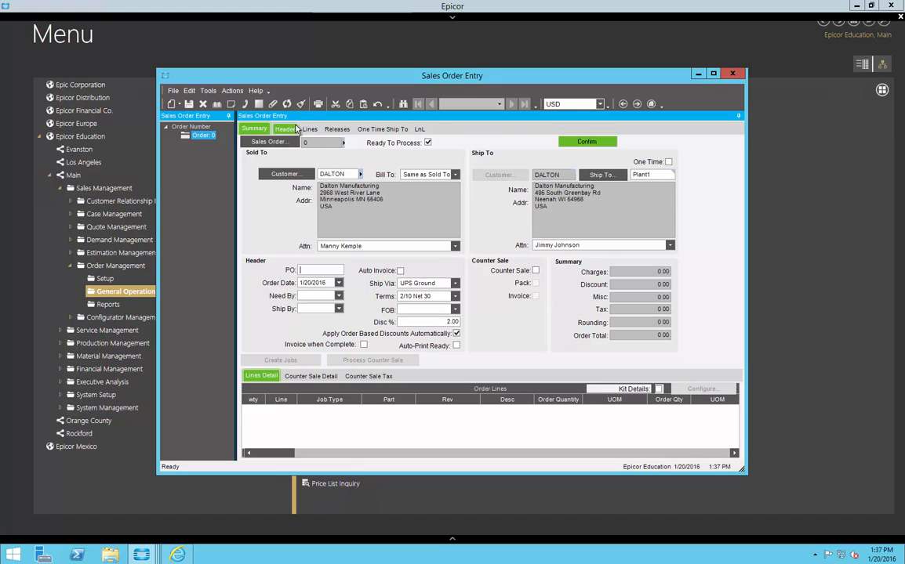
- Add an order line for part 4600-1 with an order quantity of 4
left_click(305, 130)
left_click(181, 104)
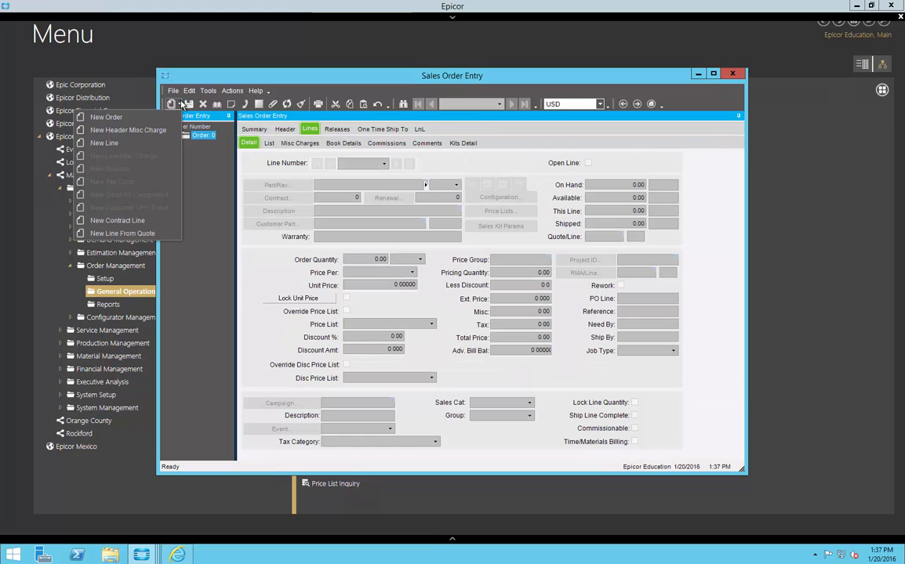
left_click(125, 127)
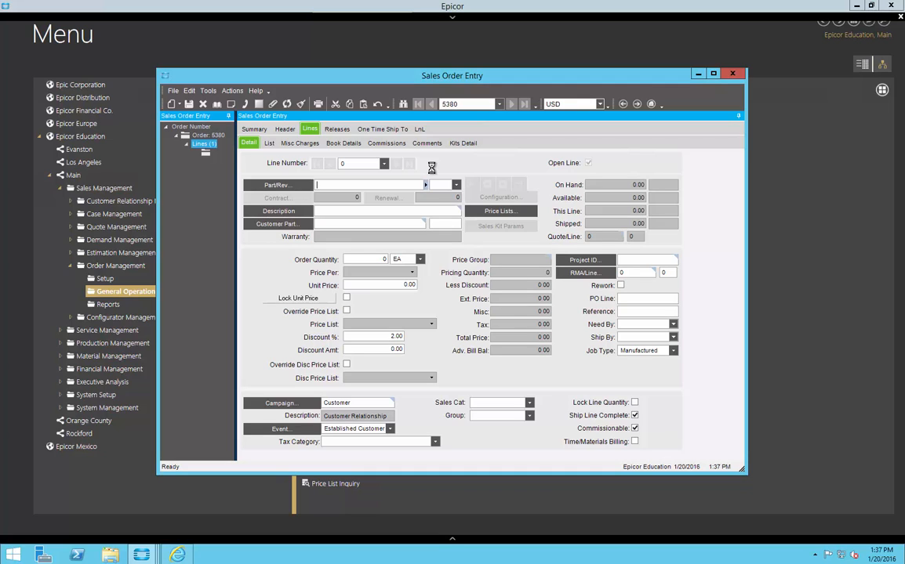
type("600-1")
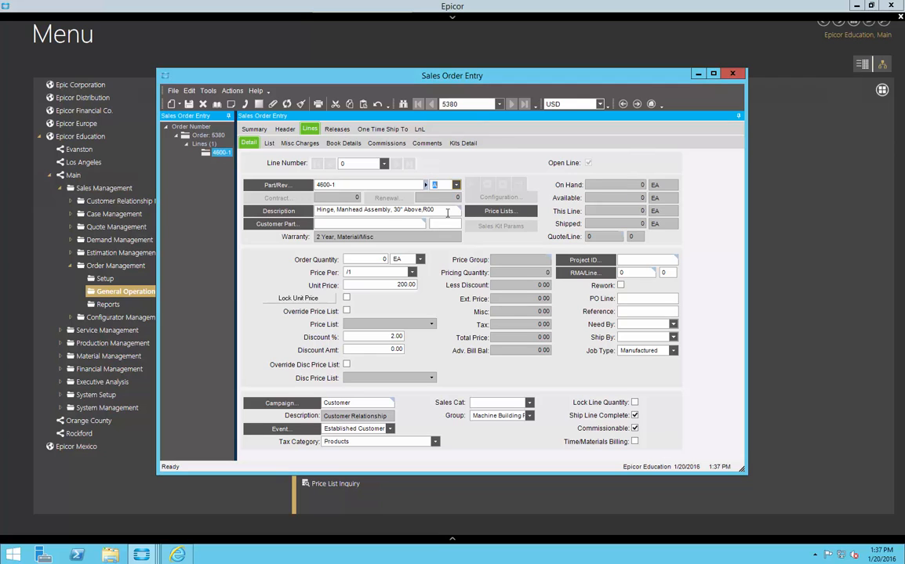
key("Tab")
type("4")
- Add a second order line for part DCD-200-ML with an order quantity of 4 and save the order
left_click(180, 104)
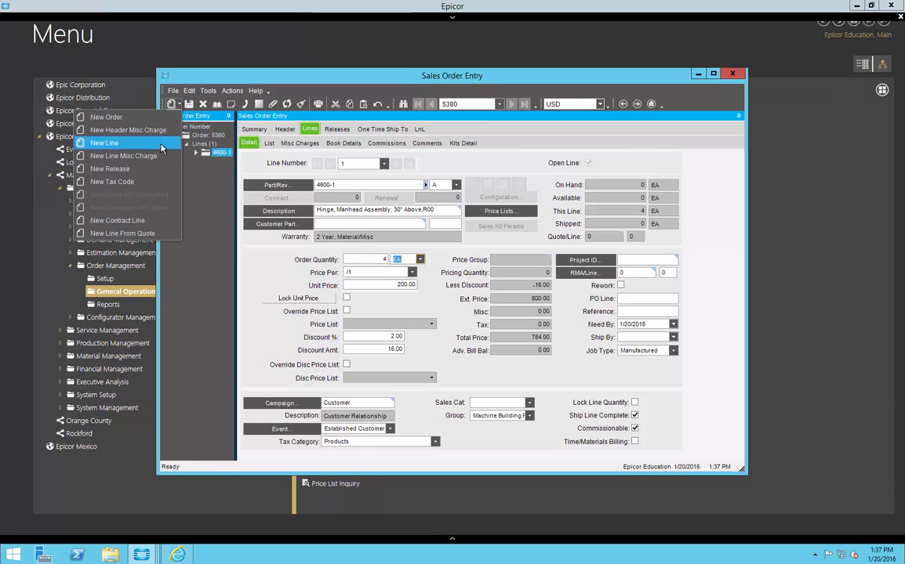
left_click(145, 128)
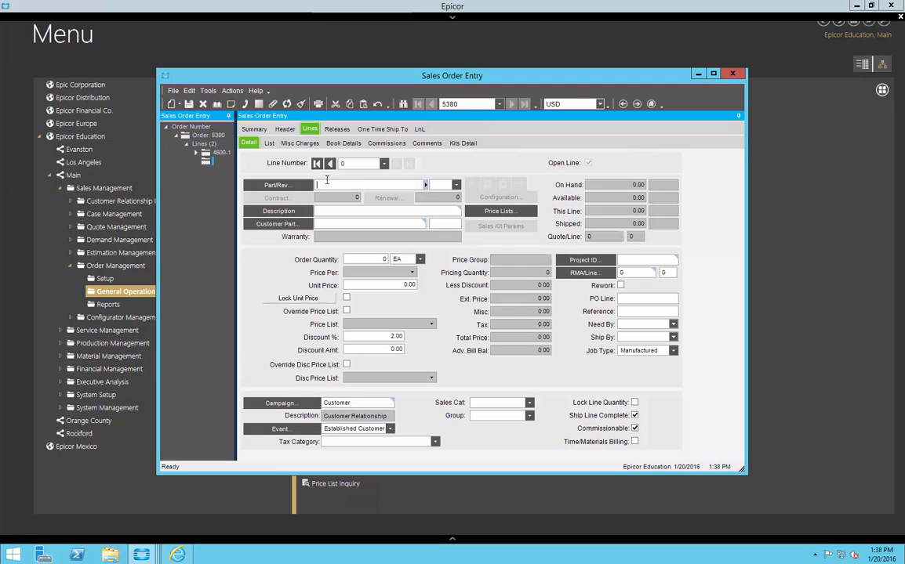
type("dcd-200-ml")
key("Tab")
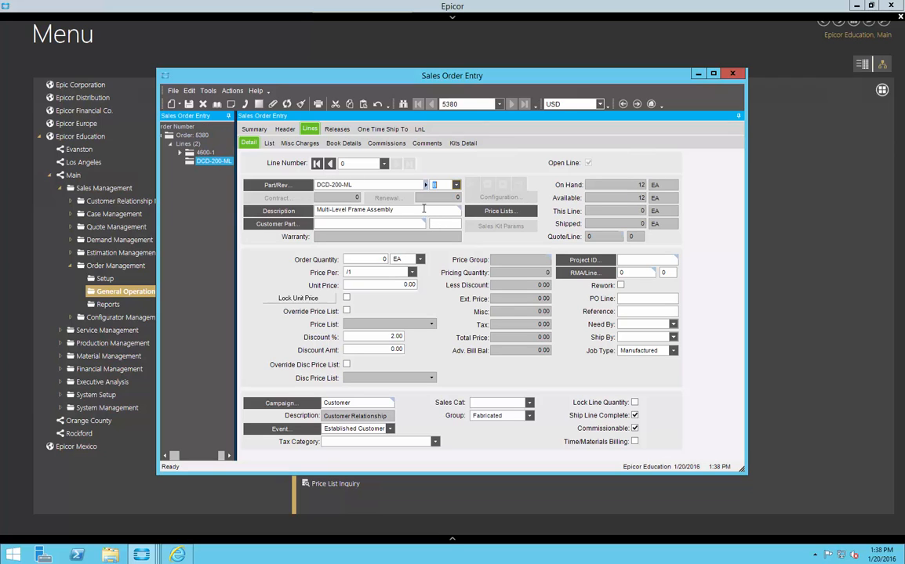
key("Tab")
type("4")
key("Tab")
key("Tab")
left_click(189, 104)
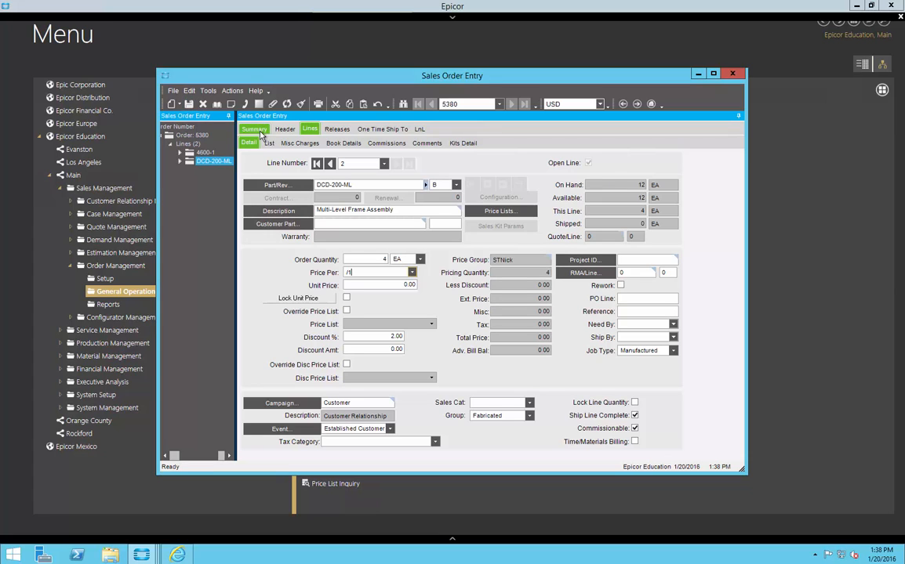
- Check the order lines on the order summary and close the order form, declining to return to the order
left_click(255, 130)
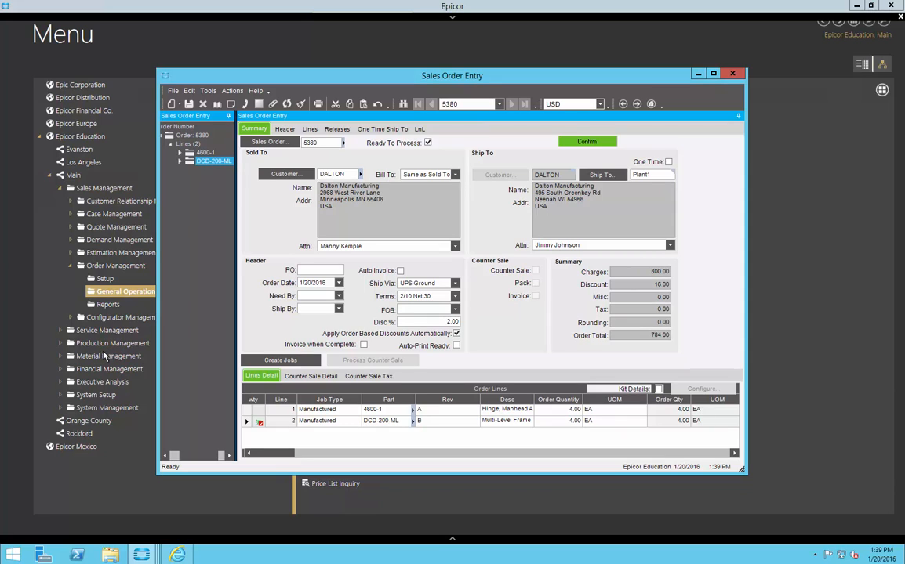
left_click(733, 75)
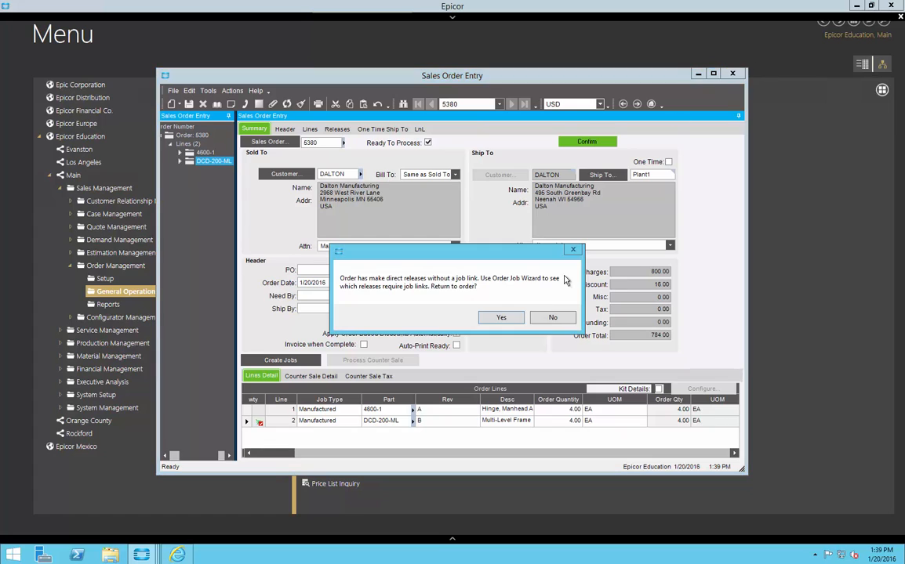
left_click(500, 318)
left_click(732, 74)
left_click(555, 317)
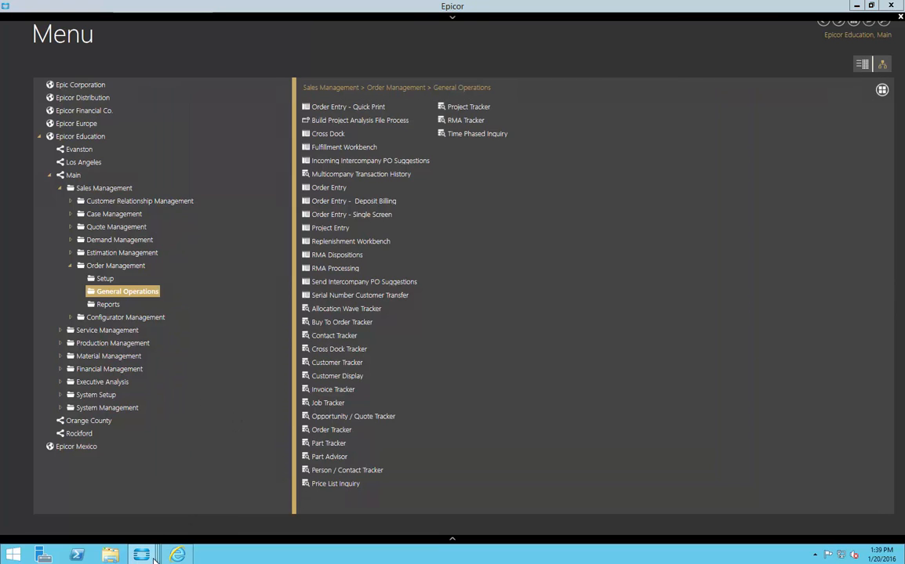
- Return to the LunchAndLearnJan19th customization tools and add a Load event handler with the Form Event Wizard
mouse_move(143, 555)
left_click(244, 470)
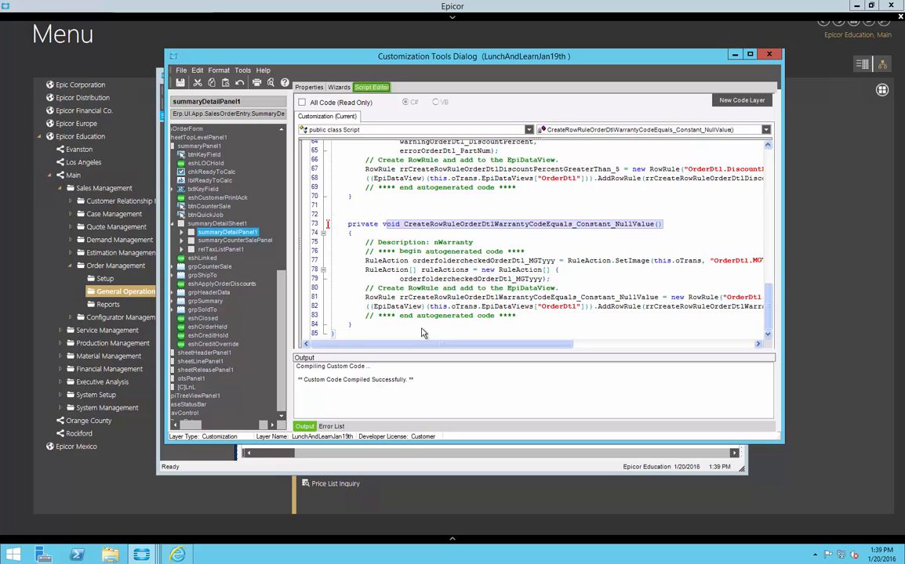
left_click(337, 87)
left_click(424, 99)
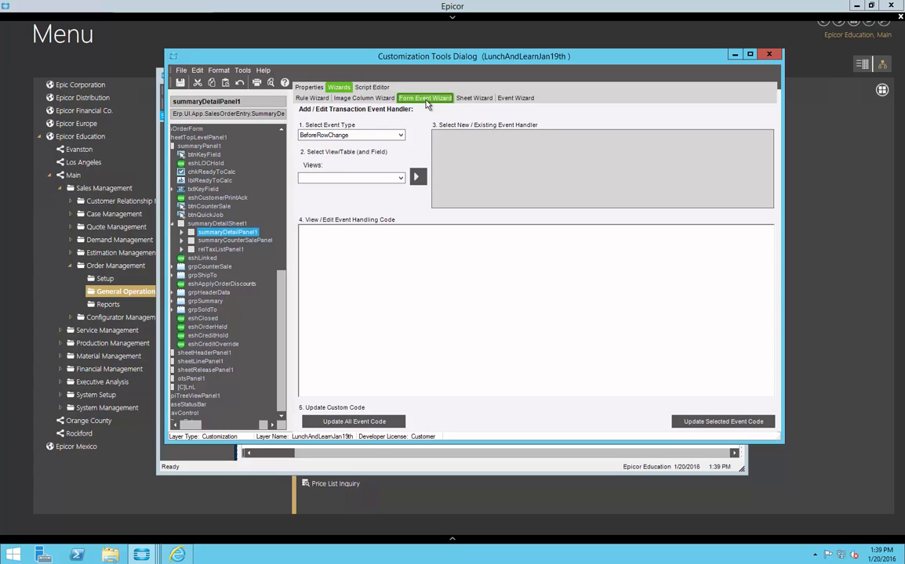
left_click(402, 136)
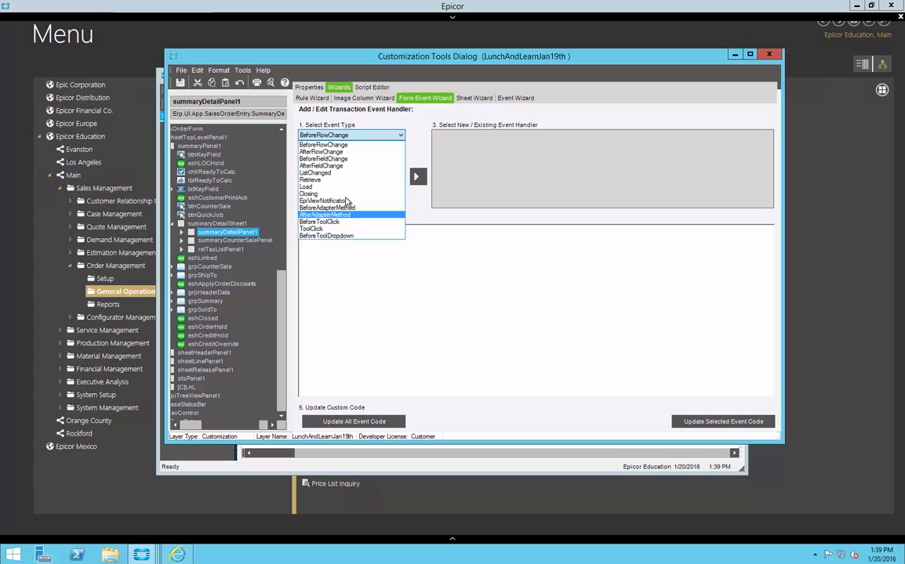
left_click(308, 187)
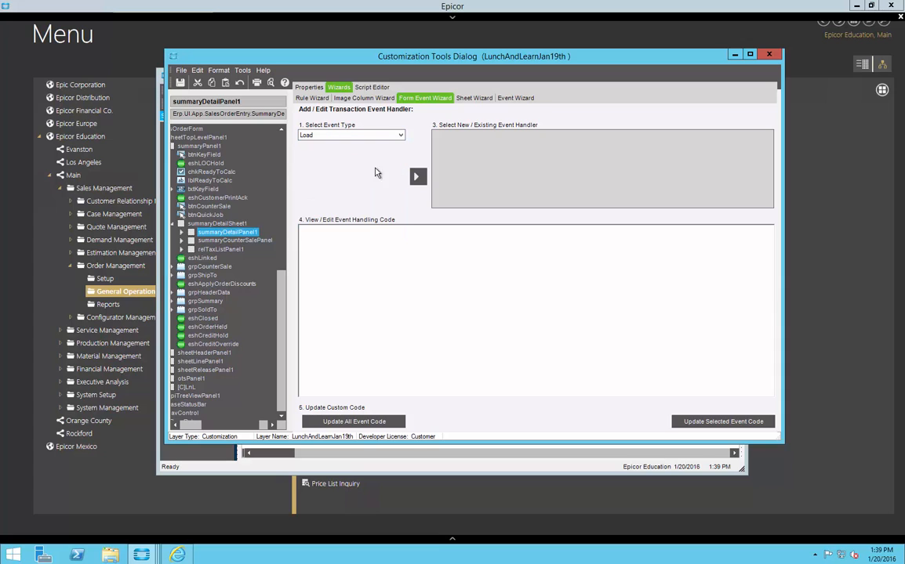
left_click(415, 176)
- Add a BeforeFieldChange event handler for the DiscountPercent field of the OrderDtl table
left_click(401, 136)
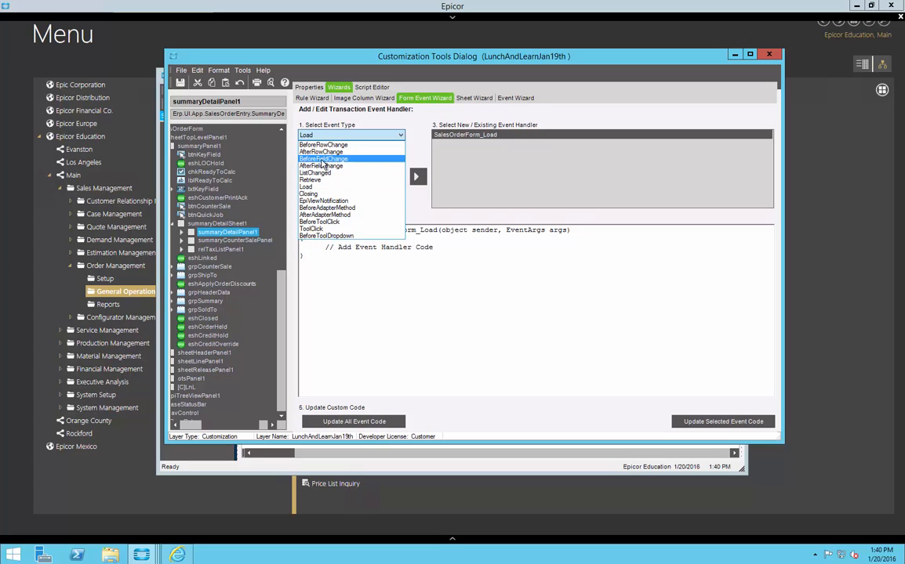
left_click(322, 160)
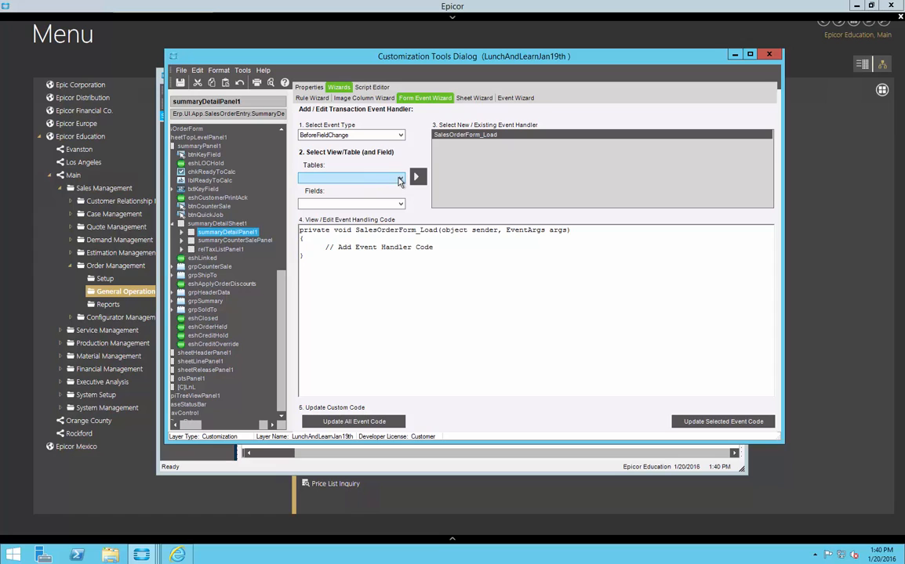
left_click(373, 179)
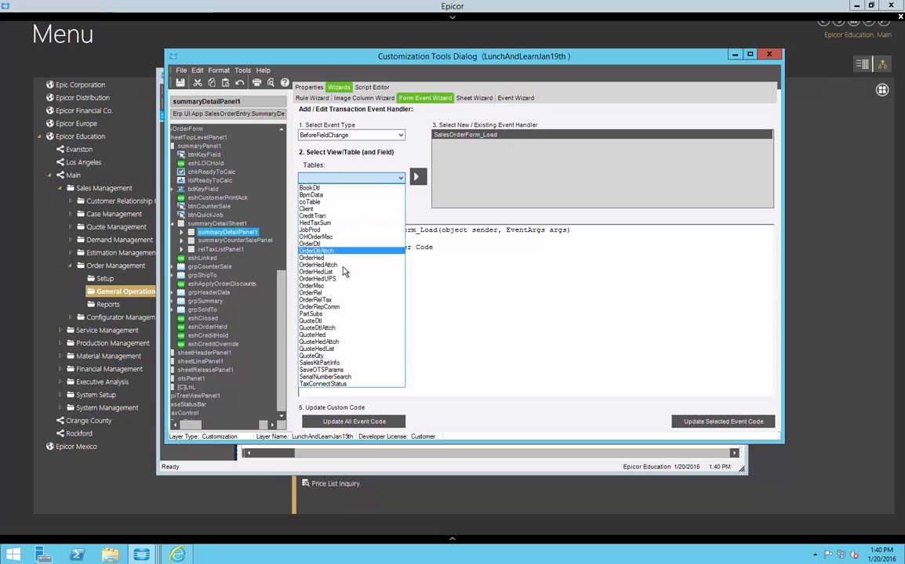
left_click(354, 244)
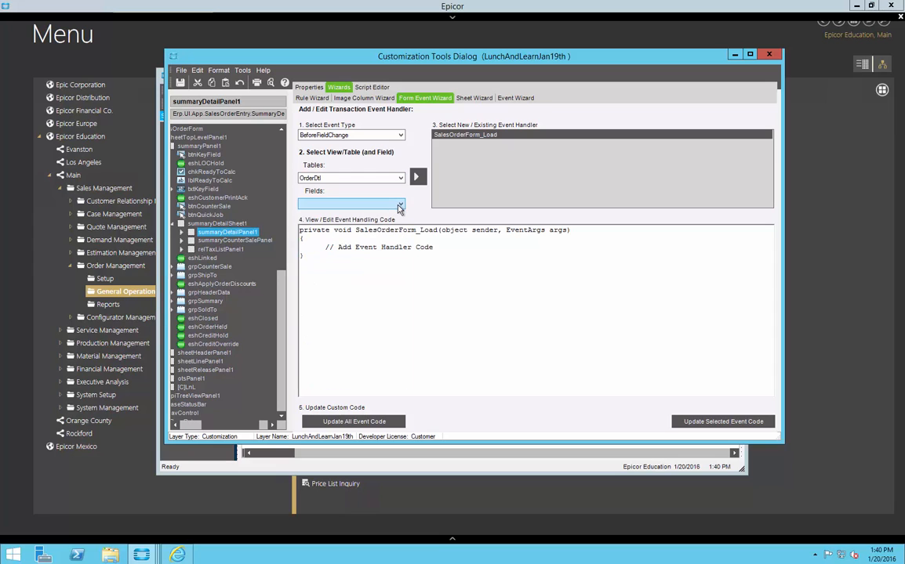
left_click(379, 204)
left_click(402, 373)
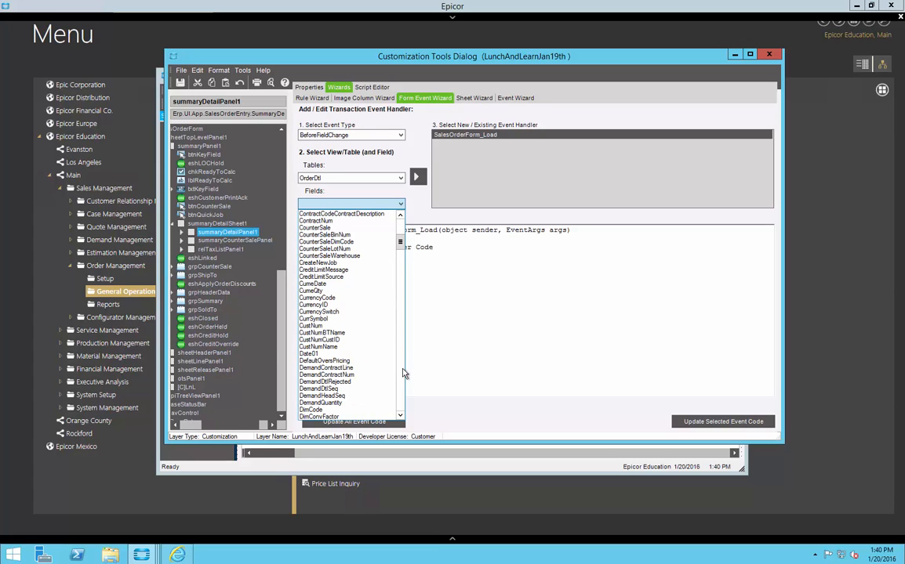
left_click(402, 374)
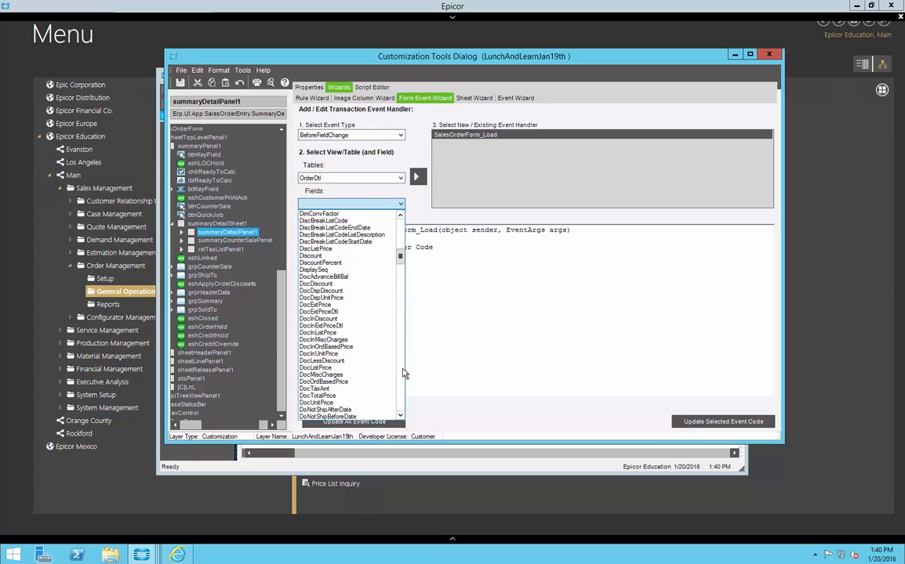
left_click(337, 263)
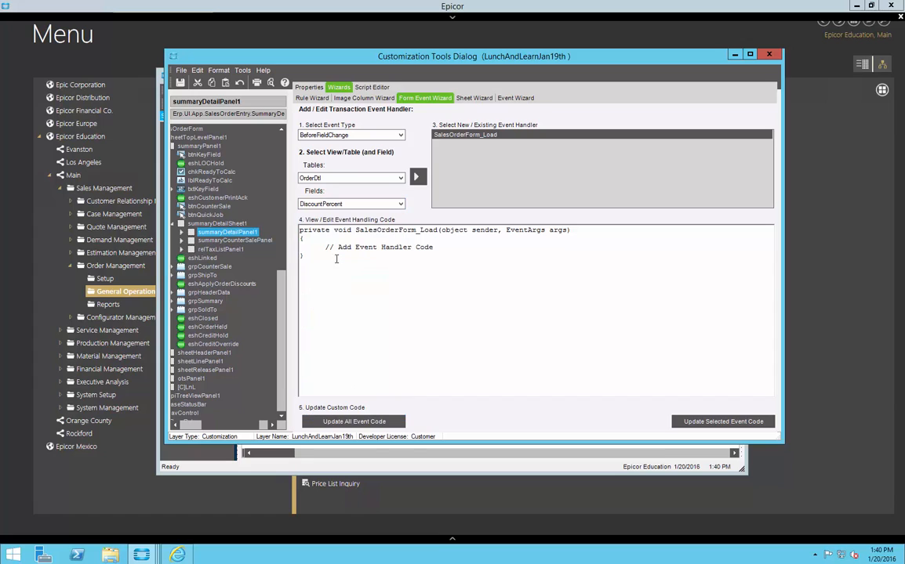
left_click(416, 177)
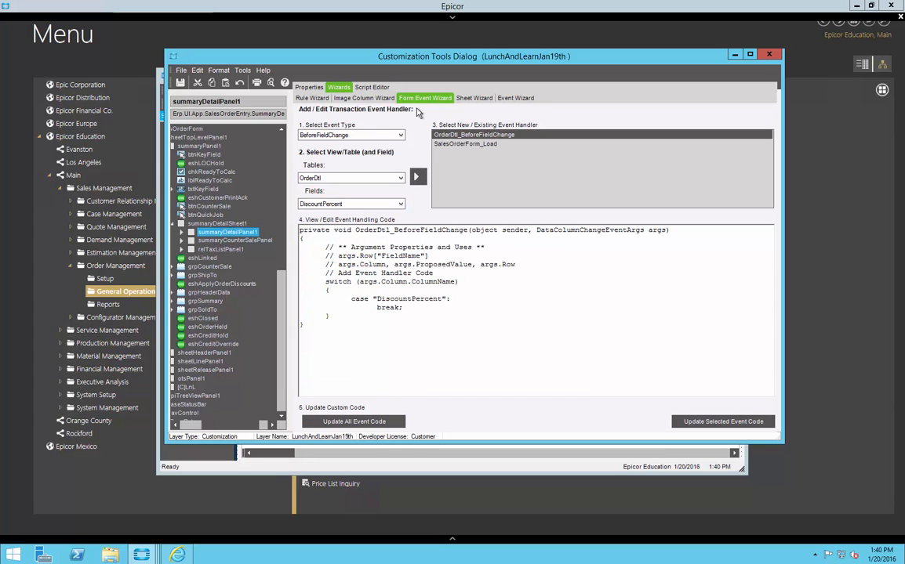
- Add a BeforeAdapterMethod event handler for the ordAdapter transaction adapter (Erp.Adapters.SalesOrderAdapter)
left_click(400, 136)
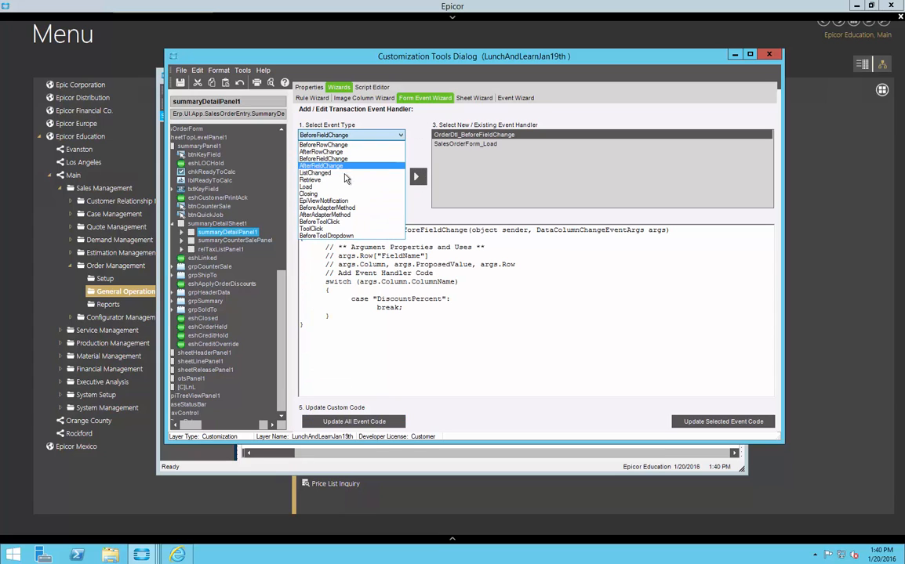
left_click(336, 208)
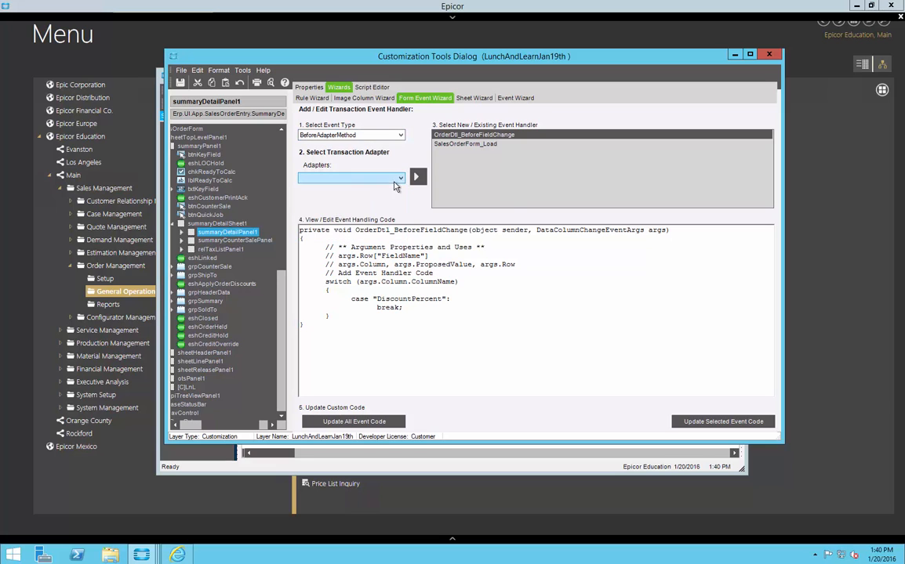
left_click(356, 178)
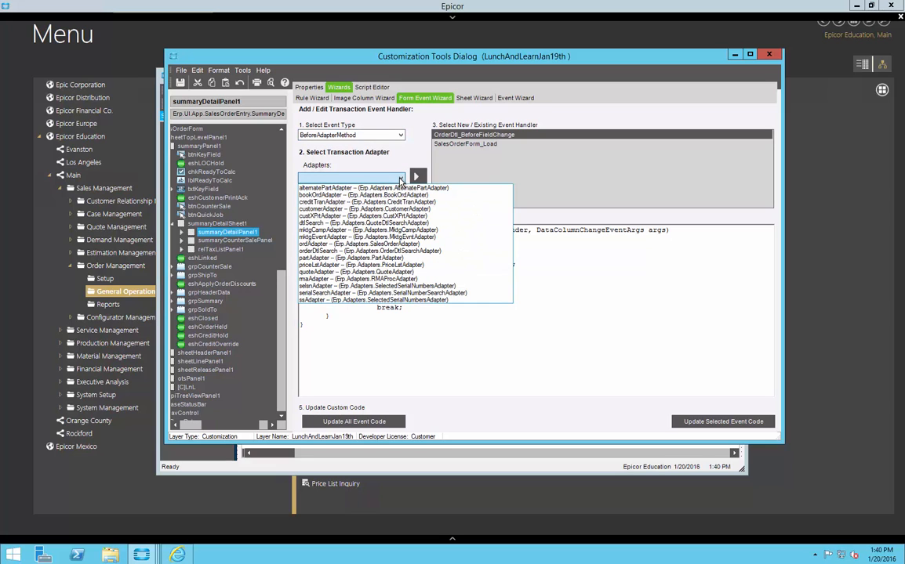
left_click(345, 244)
left_click(417, 177)
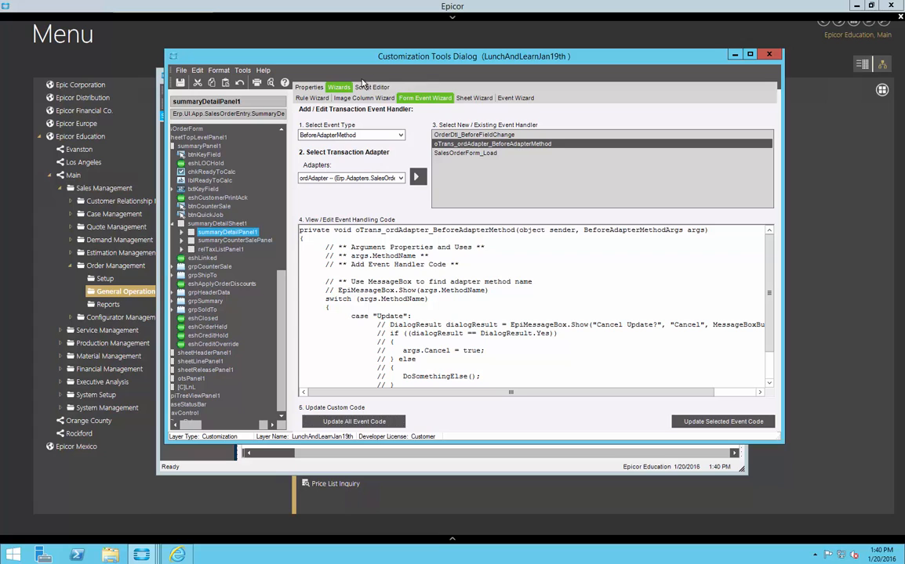
- Examine the wizard-generated initialization and disposal code and the Load, BeforeFieldChange and BeforeAdapterMethod handlers in the custom script
left_click(370, 89)
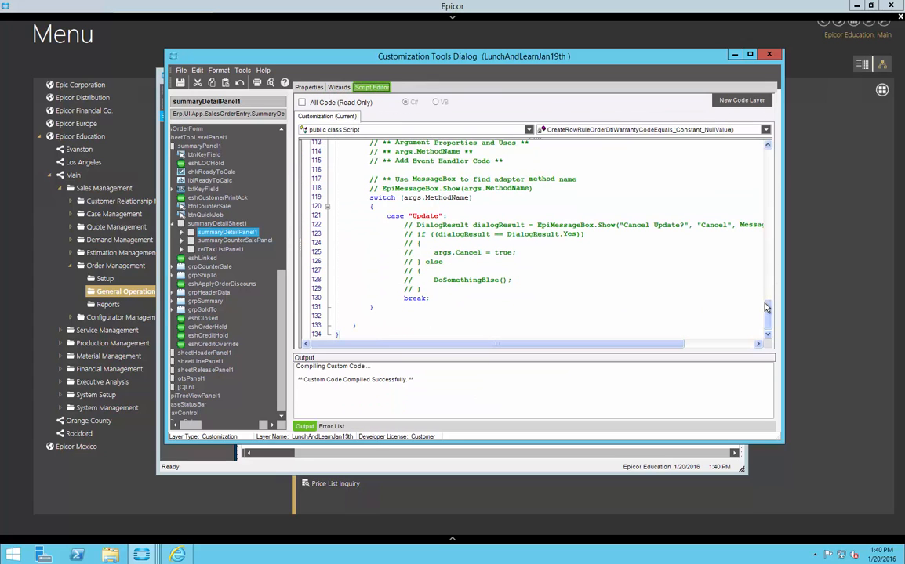
left_click_drag(766, 308, 776, 188)
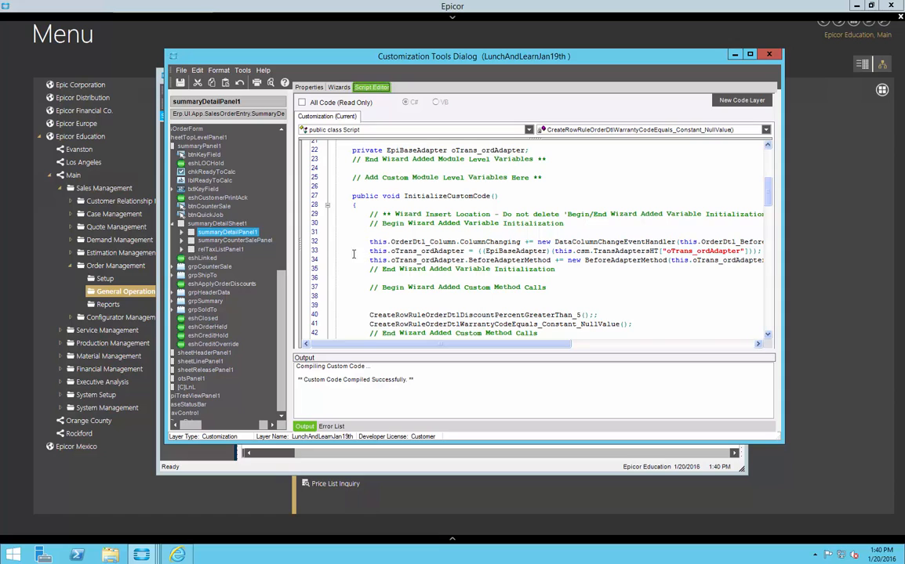
left_click_drag(333, 242, 342, 272)
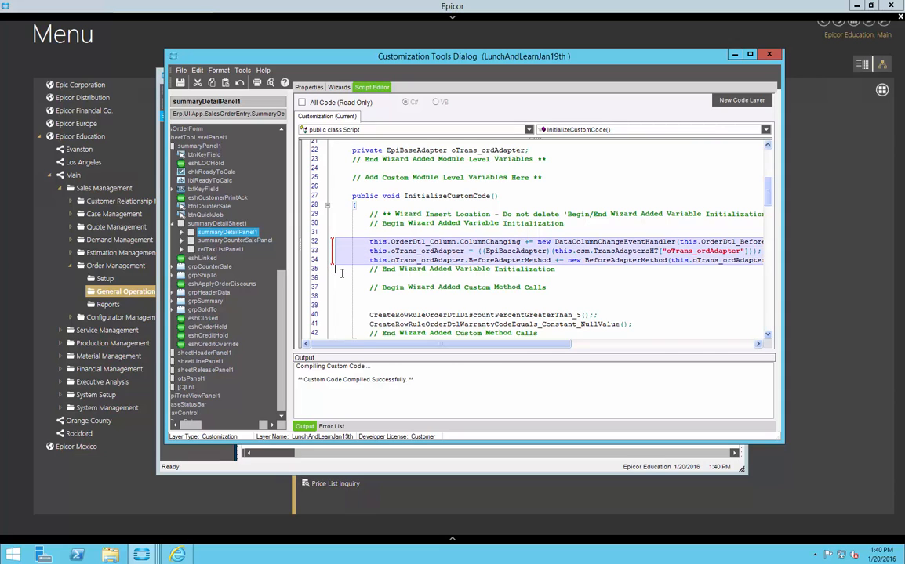
scroll(342, 274, "down", 4)
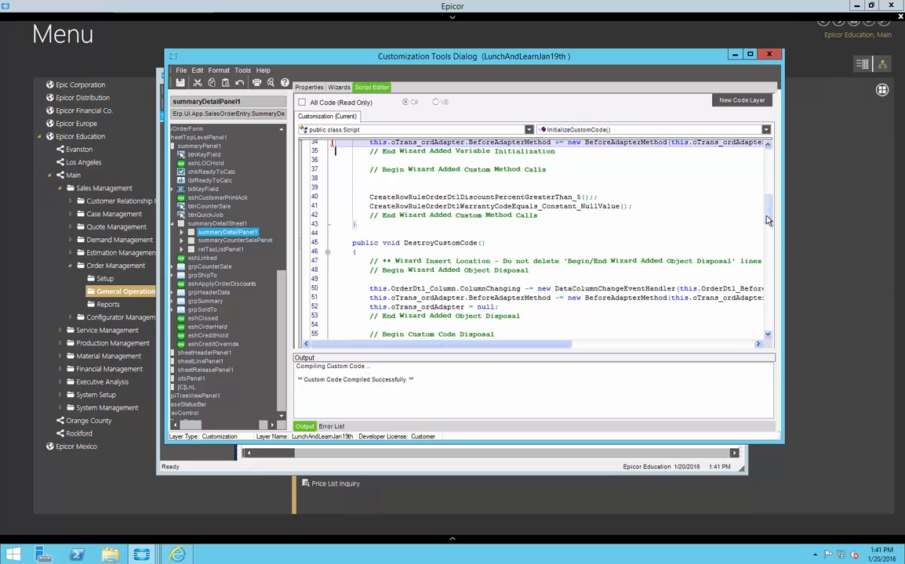
left_click_drag(767, 218, 768, 291)
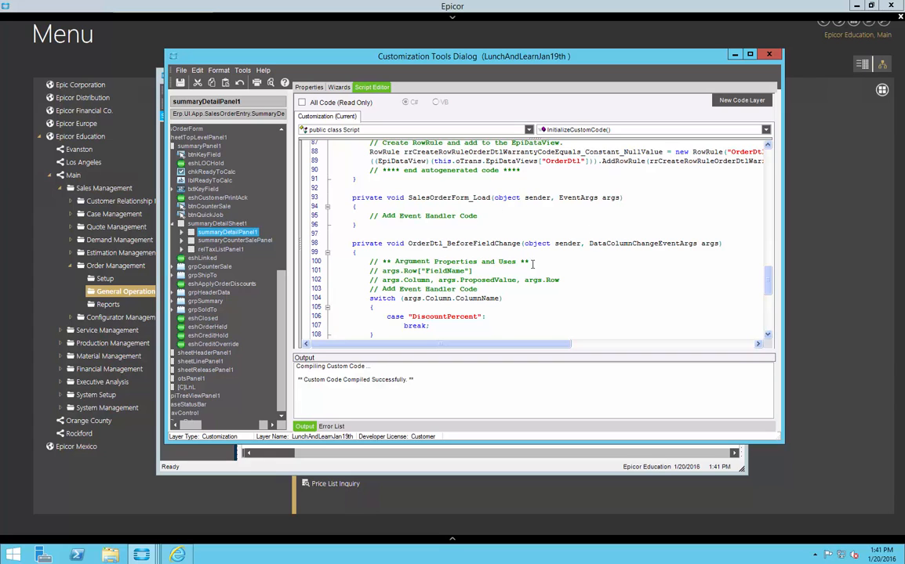
scroll(694, 299, "down", 2)
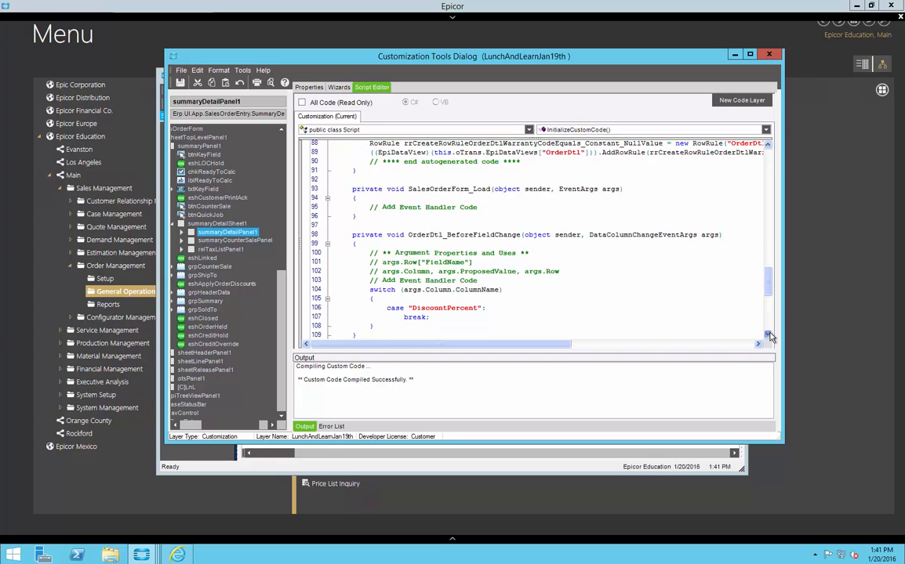
scroll(769, 336, "down", 1)
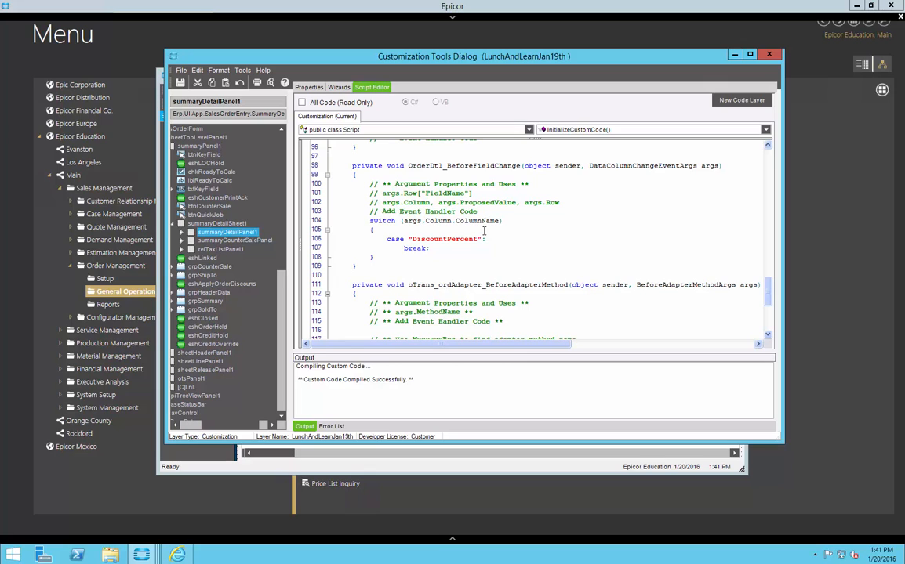
left_click(768, 335)
left_click(768, 335)
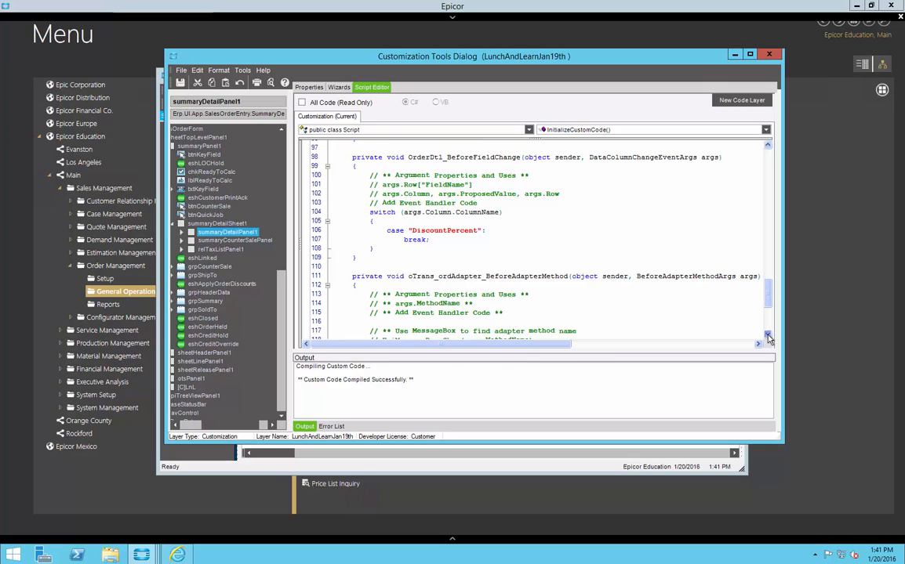
left_click(769, 335)
left_click(769, 335)
left_click(768, 336)
left_click(768, 336)
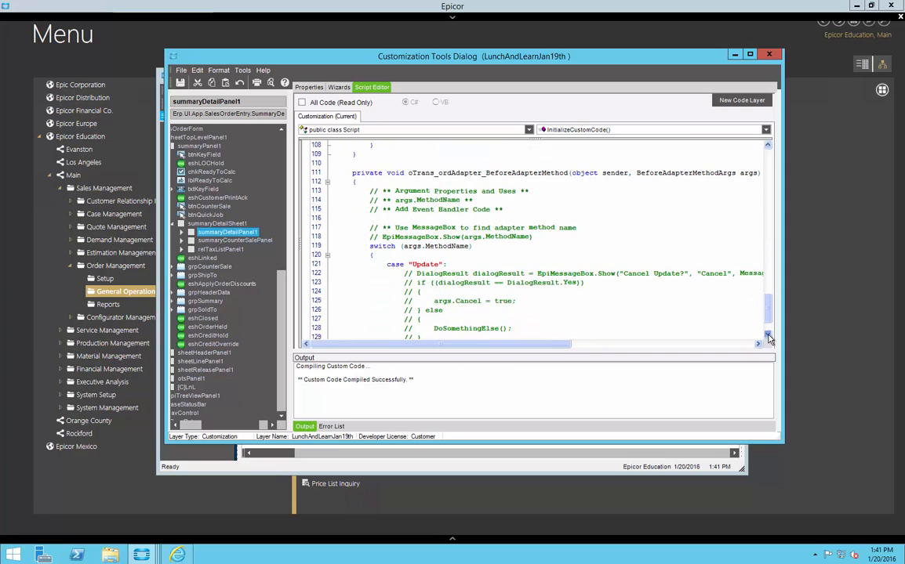
left_click(769, 337)
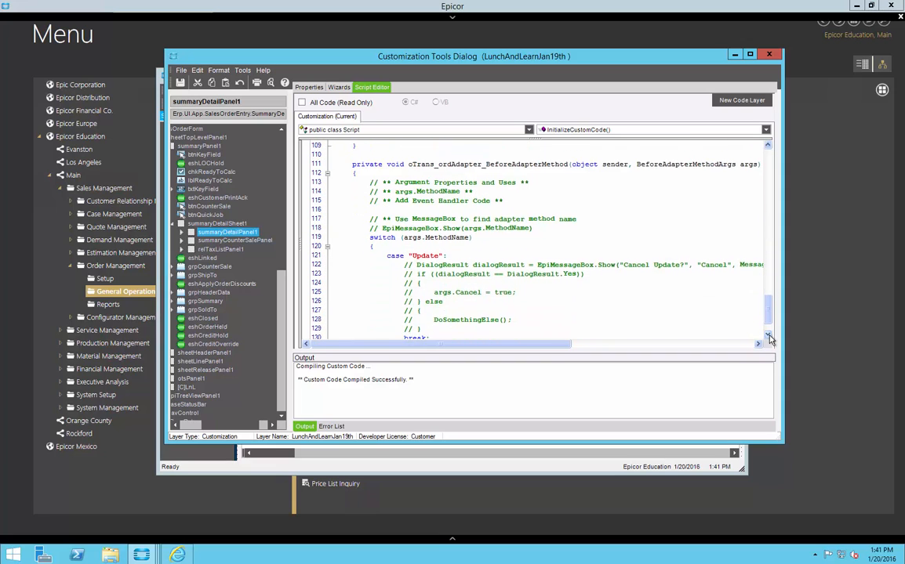
left_click(768, 336)
left_click(769, 336)
left_click(768, 336)
left_click(769, 336)
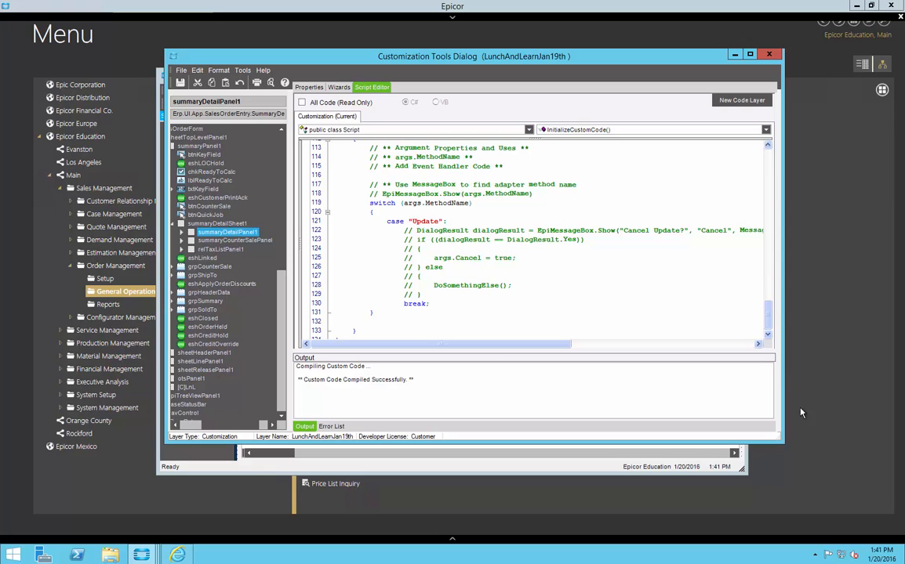
- Enlarge the customization window and uncomment the EpiMessageBox.Show(args.MethodName) line in the oTrans_ordAdapter_BeforeAdapterMethod handler
left_click_drag(781, 435, 797, 476)
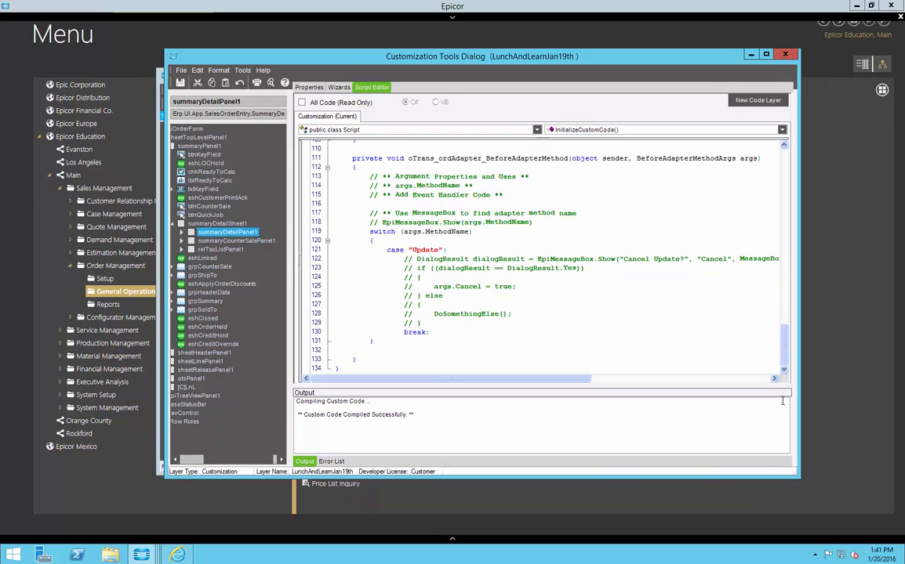
left_click(783, 147)
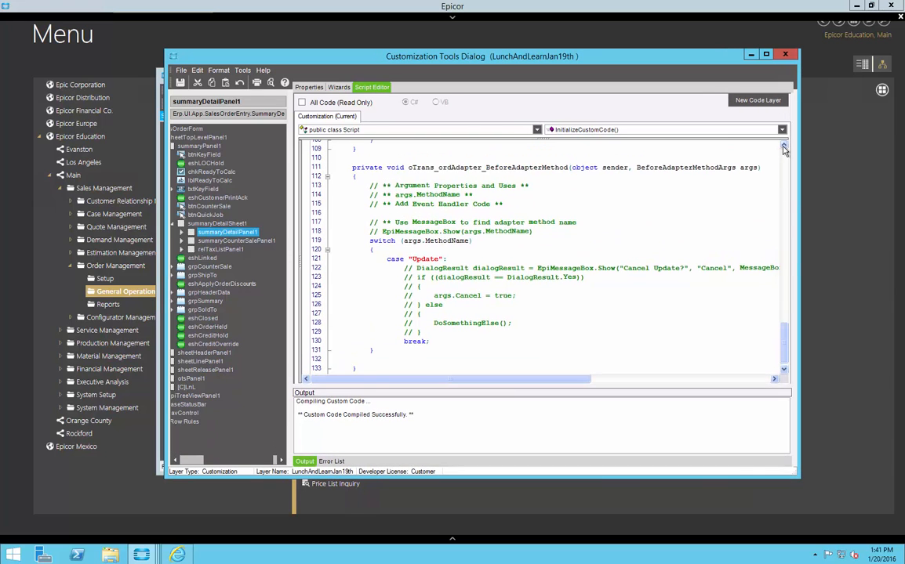
left_click(783, 148)
left_click(783, 148)
left_click(783, 147)
left_click(783, 147)
left_click(783, 148)
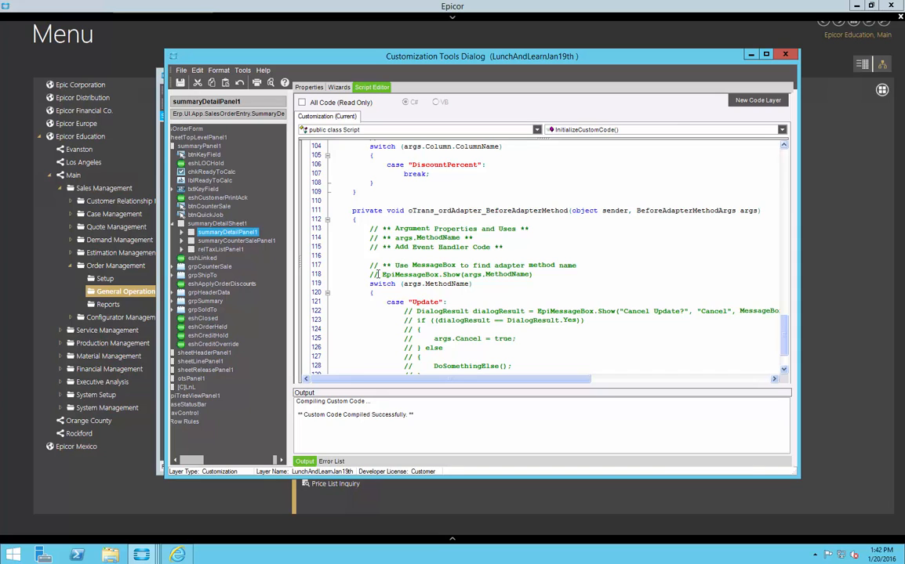
left_click(377, 274)
key("BackSpace")
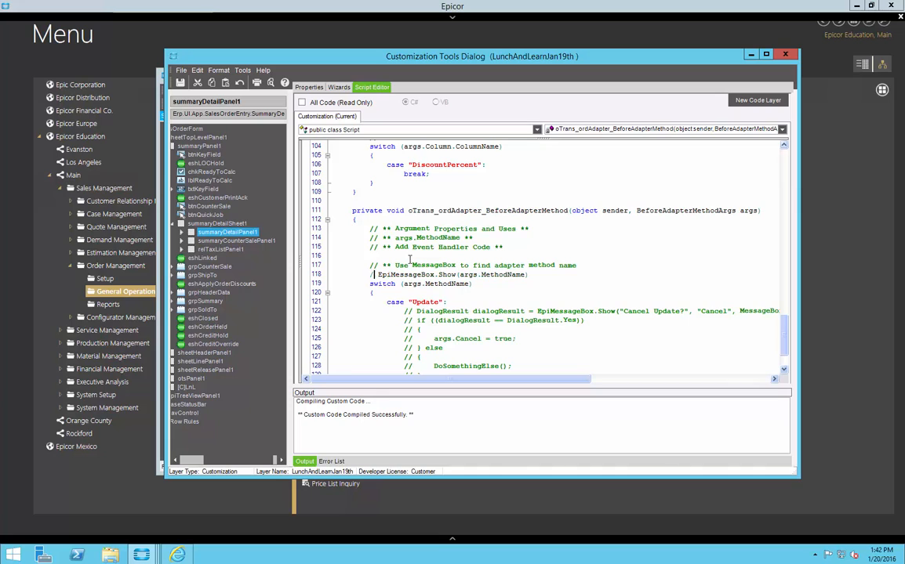
key("BackSpace")
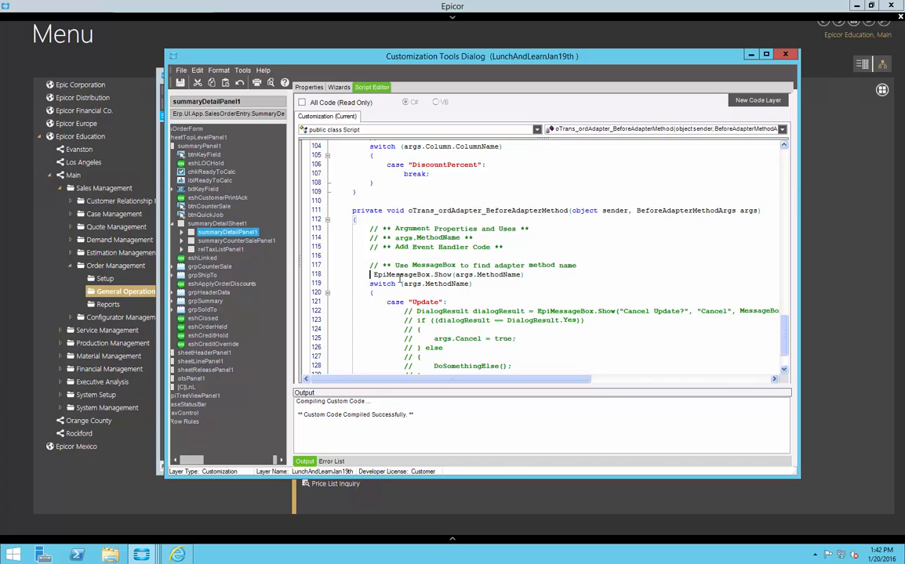
- Test-compile the custom script with the EpiMessageBox.Show(args.MethodName) line active
key("BackSpace")
key("Tab")
left_click(244, 71)
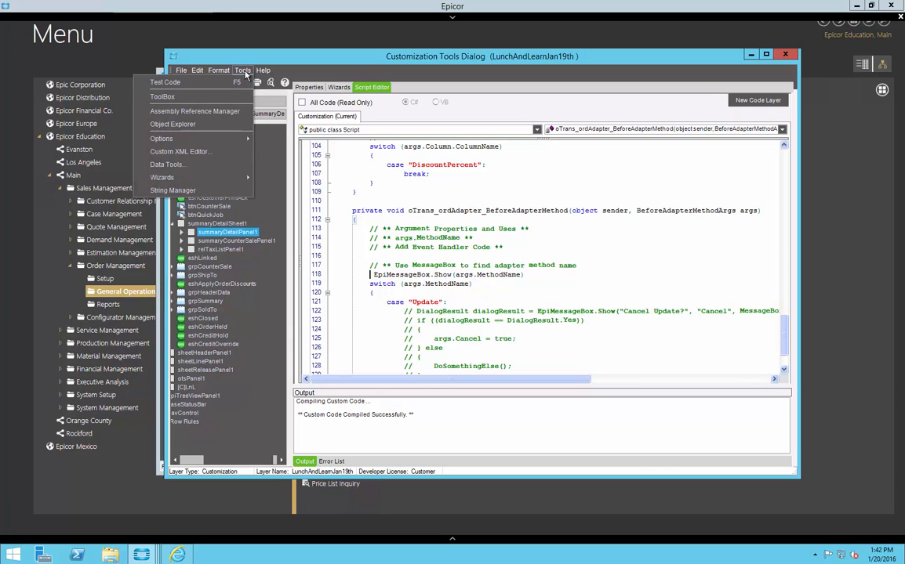
left_click(188, 77)
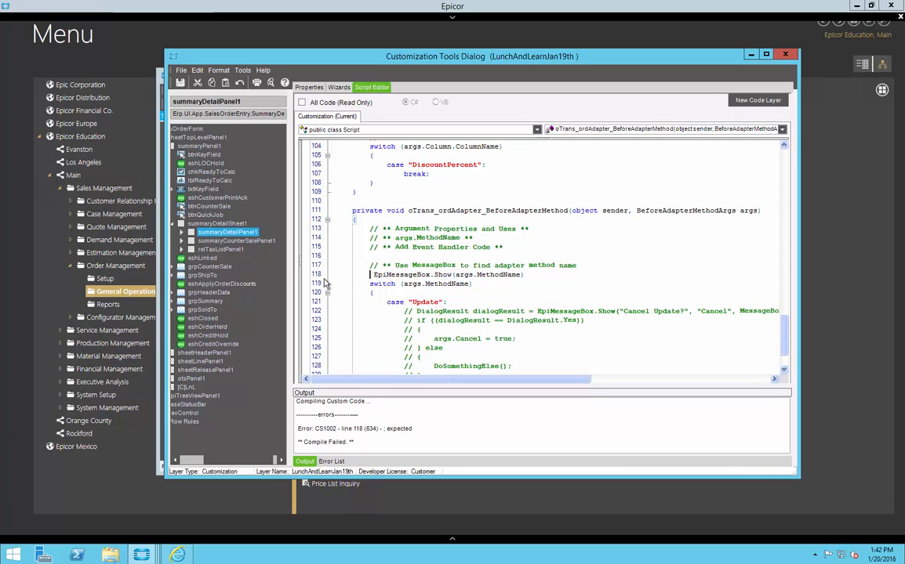
- End the EpiMessageBox.Show(args.MethodName) line with a semicolon and test the code
left_click(531, 273)
left_click(243, 70)
left_click(227, 81)
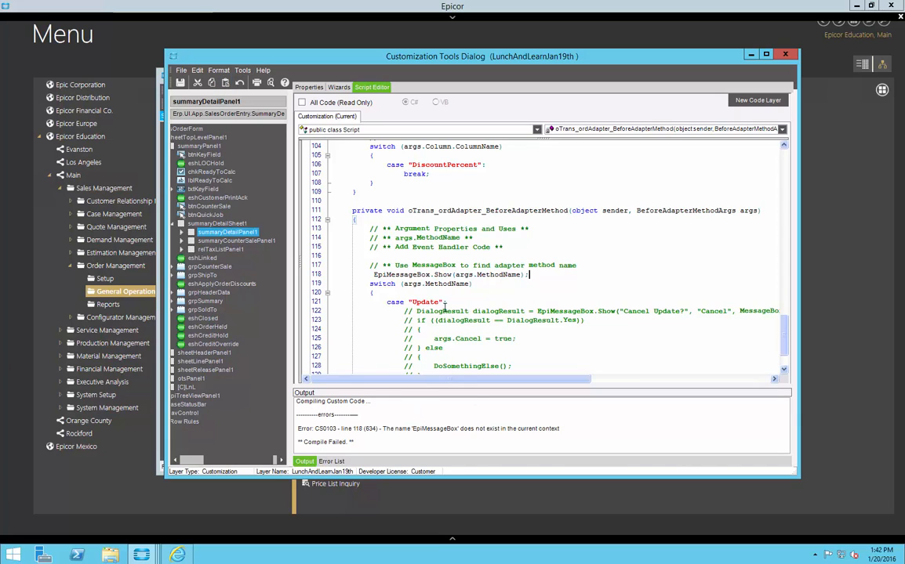
- Change EpiMessageBox.Show to MessageBox.Show in the BeforeAdapterMethod handler and recompile the custom code
left_click(386, 275)
key("BackSpace")
key("BackSpace")
key("BackSpace")
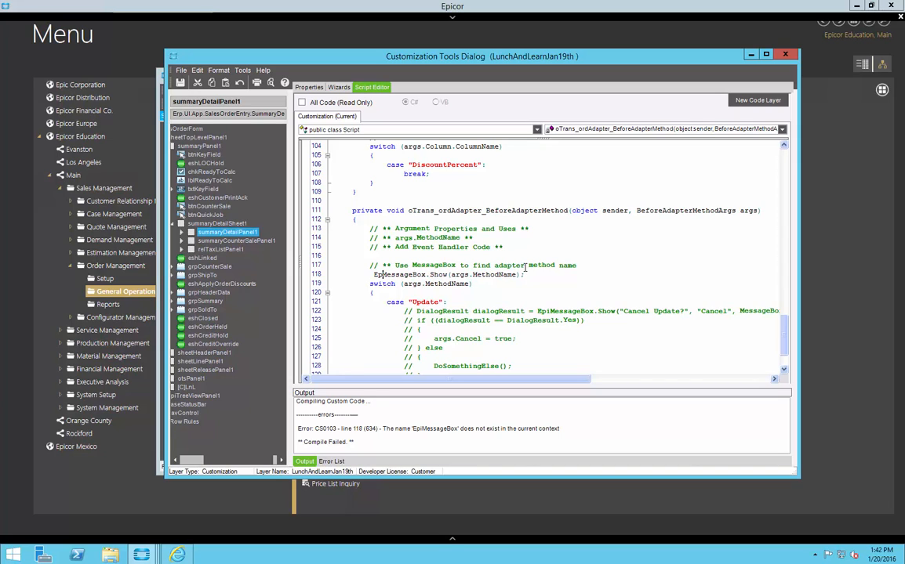
left_click(239, 72)
left_click(235, 81)
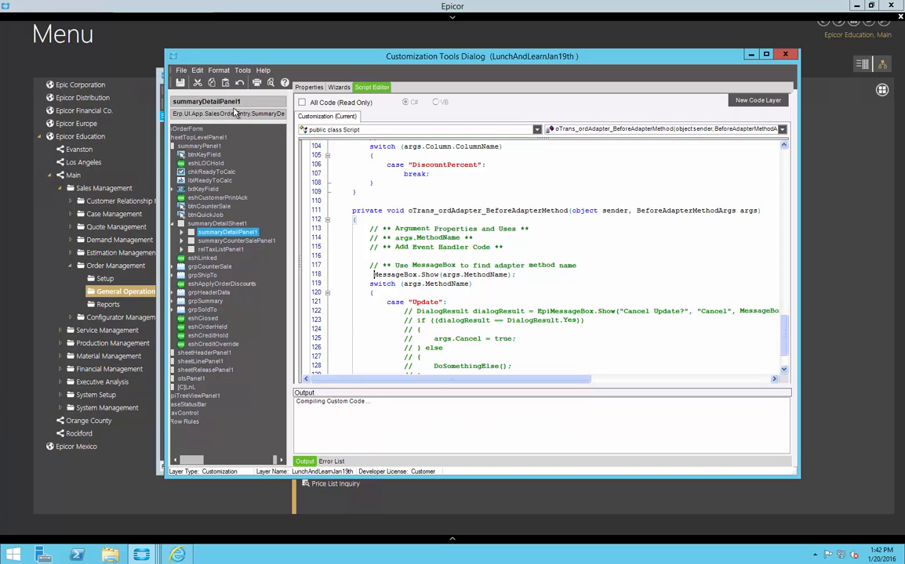
- Comment out the MessageBox.Show(args.MethodName) line and save the customization with an empty comment
left_click(373, 274)
type("//")
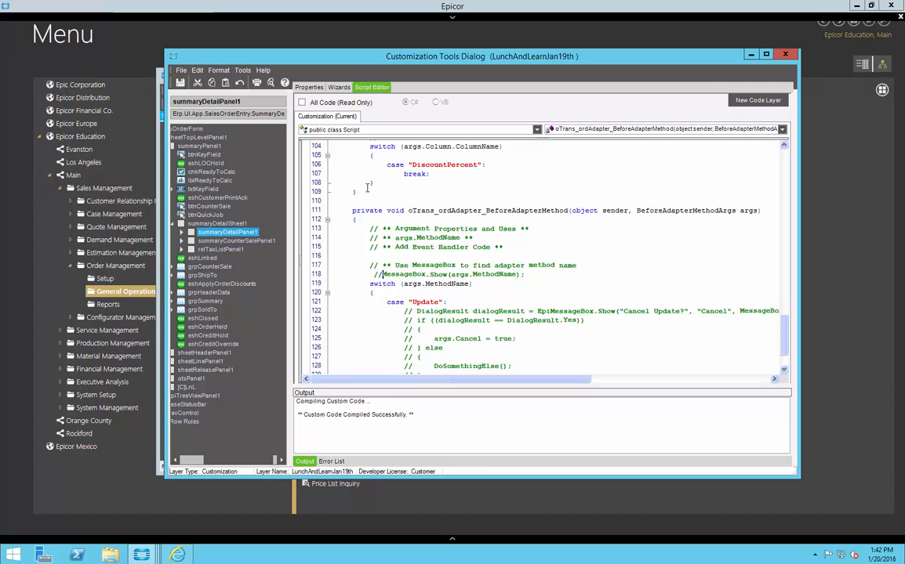
left_click(180, 83)
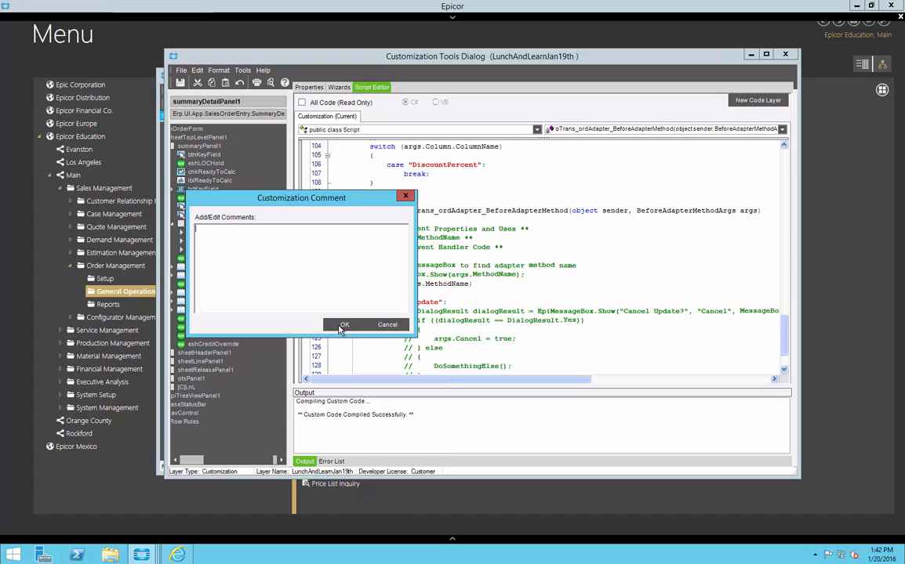
left_click(343, 326)
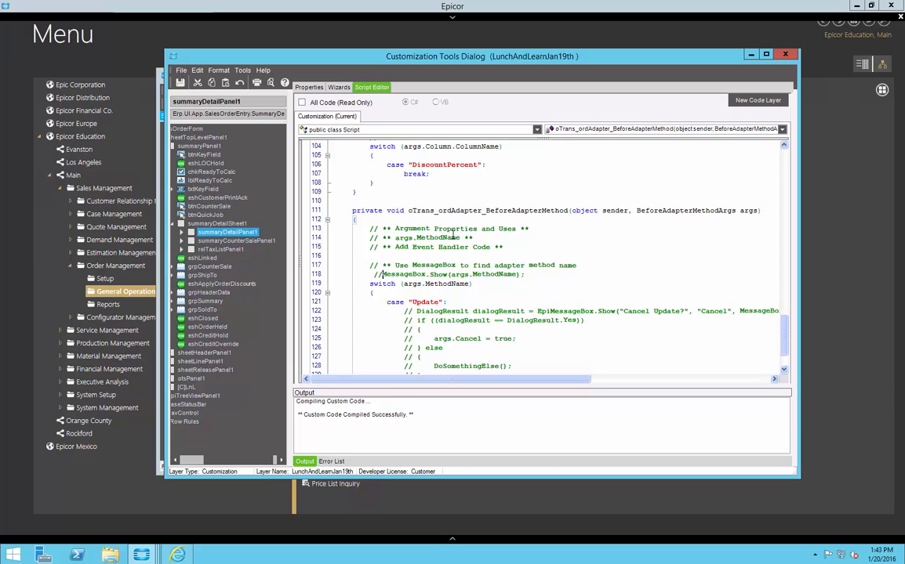
- Open the Sheet Wizard, uncover the Sales Order Entry form and look through its sheets up to the custom LnL sheet
left_click(341, 89)
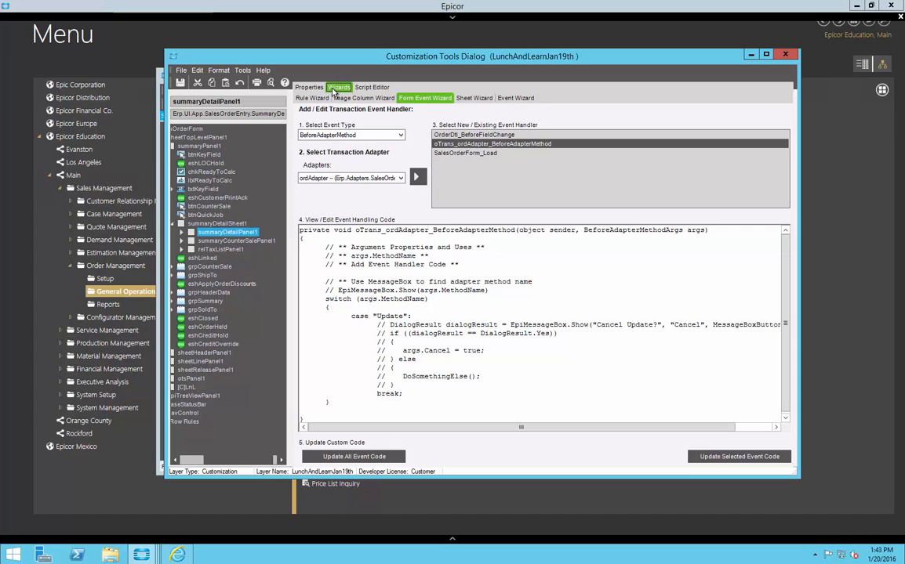
left_click(473, 98)
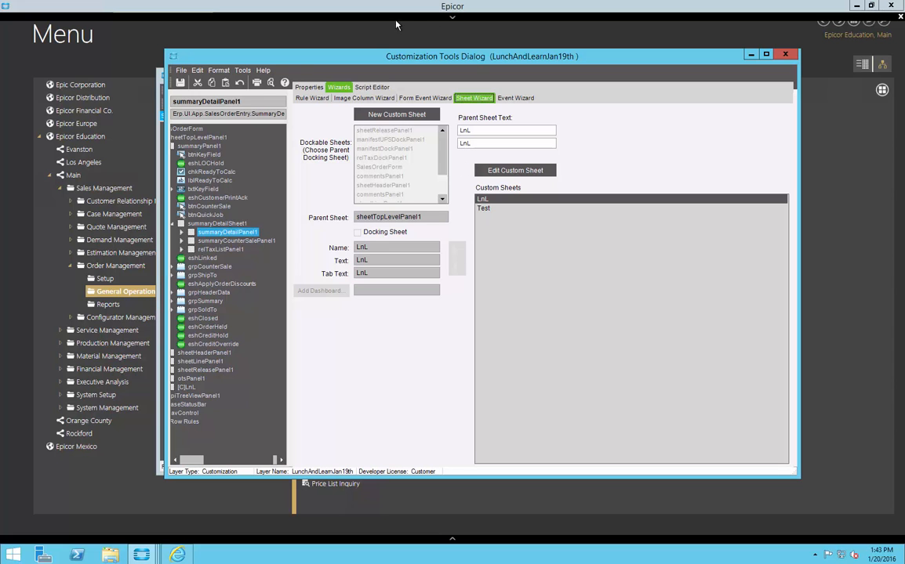
left_click_drag(289, 62, 559, 213)
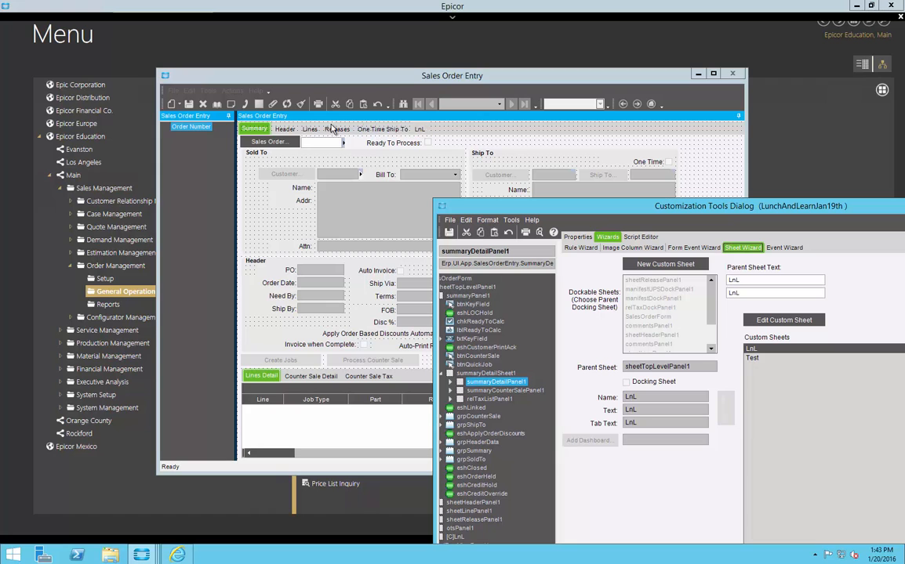
left_click(285, 129)
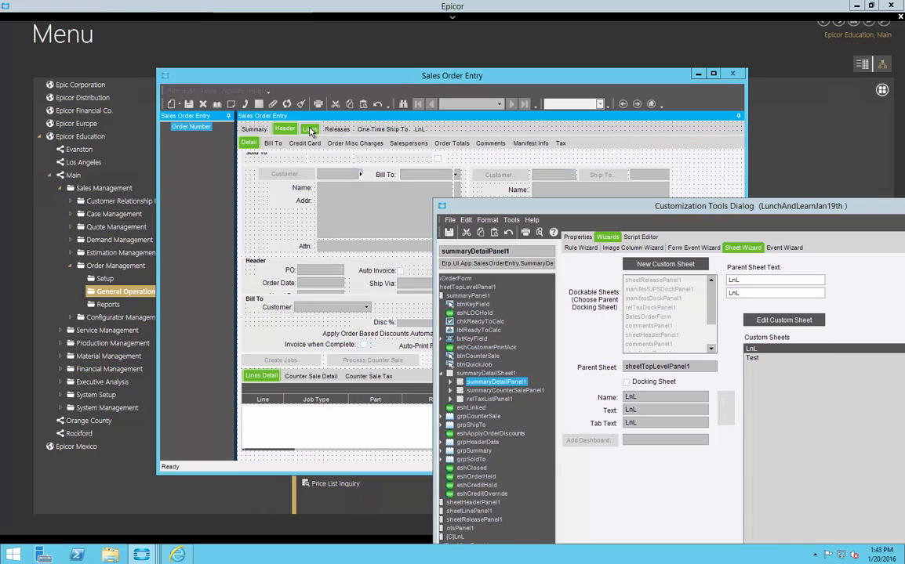
left_click(310, 130)
left_click(380, 130)
left_click(419, 129)
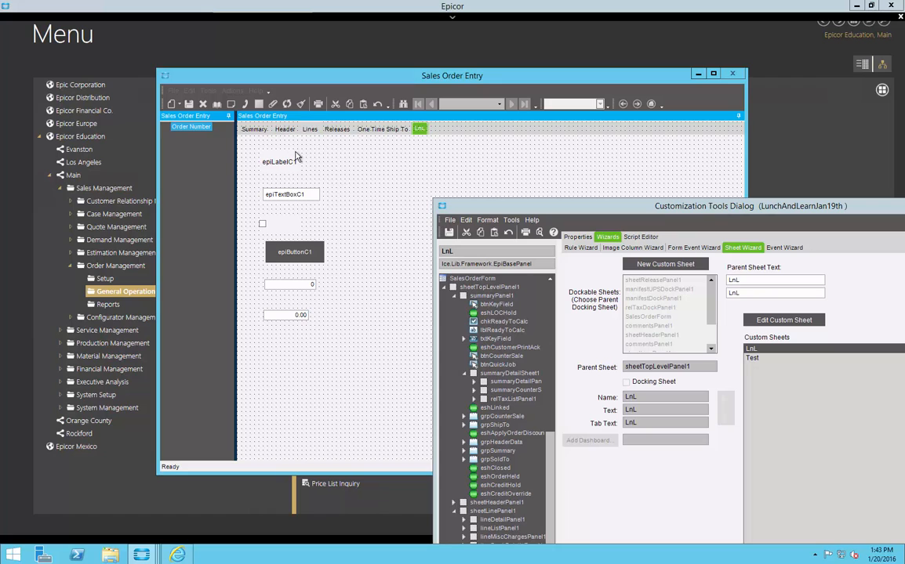
- Examine the Summary, Header and Lines sheets down to the nested Kits Detail sheet, and select its part number field
left_click(252, 130)
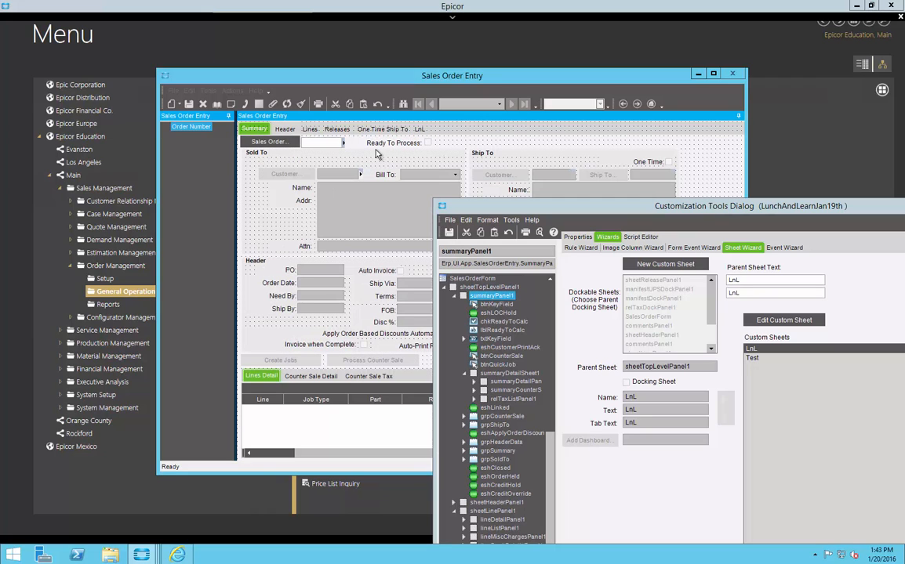
left_click(295, 131)
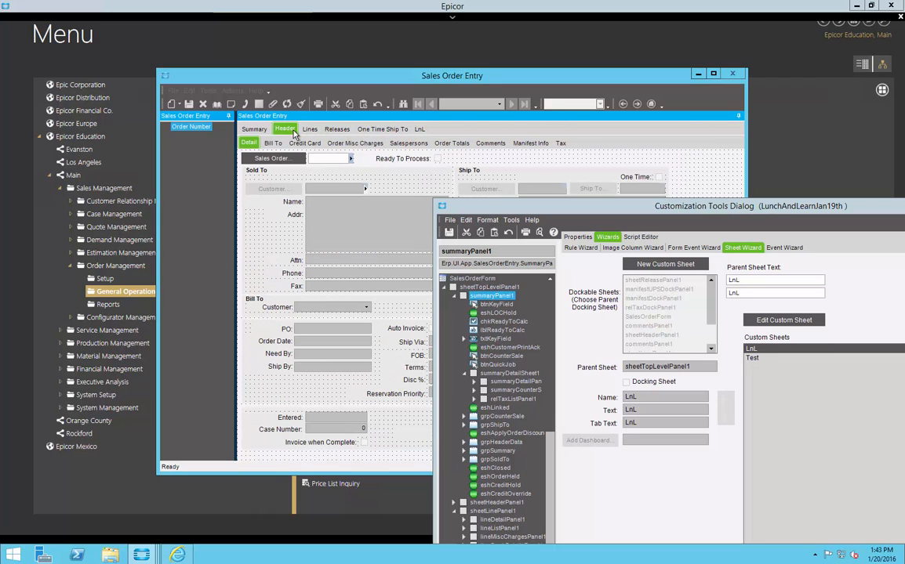
left_click(309, 129)
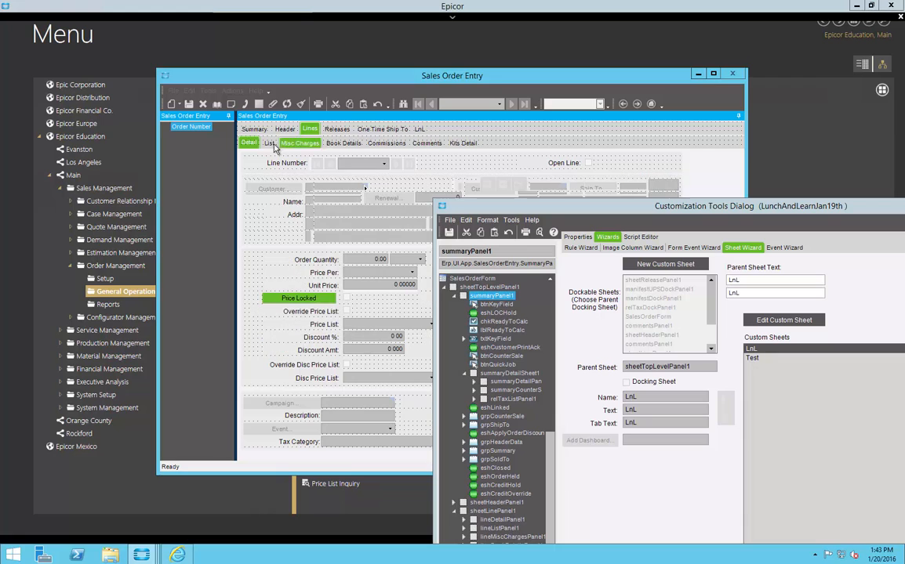
left_click(270, 143)
left_click(299, 143)
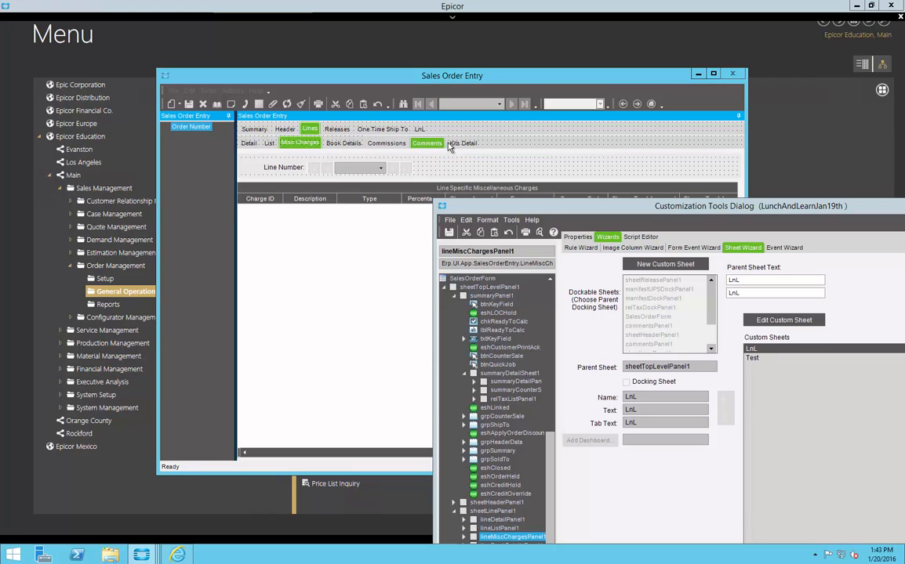
left_click(452, 145)
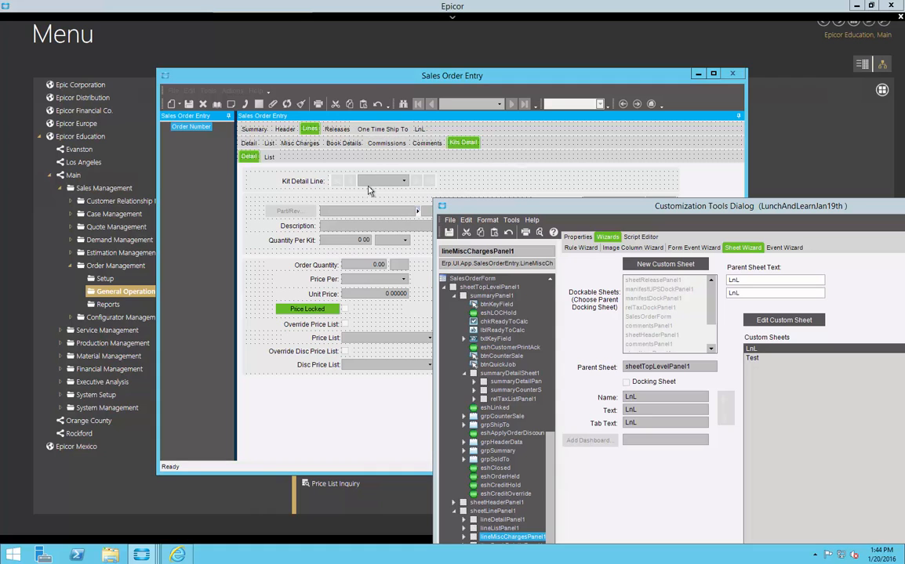
left_click(345, 212)
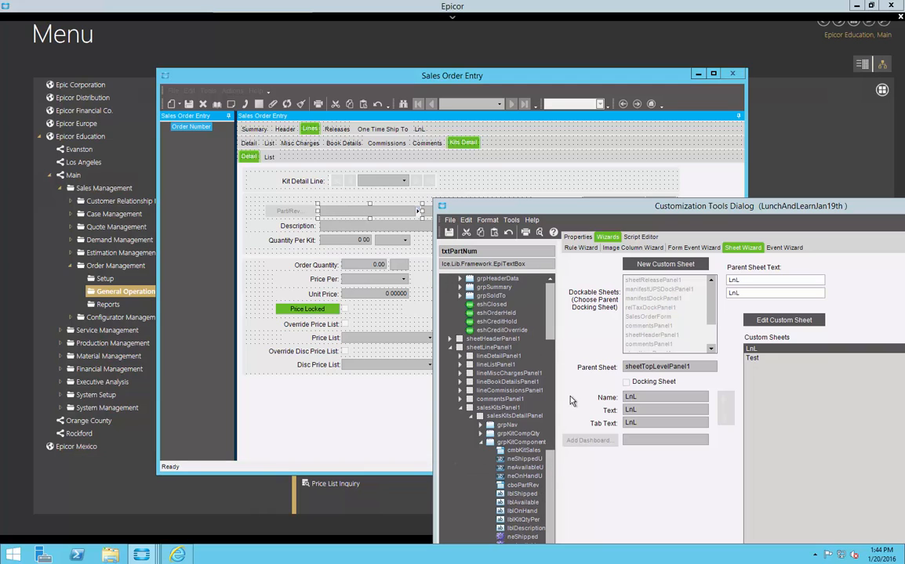
- Add a new custom sheet under salesKitsPanel1, entering the same first name as its name, text and tab text
left_click_drag(626, 216, 598, 96)
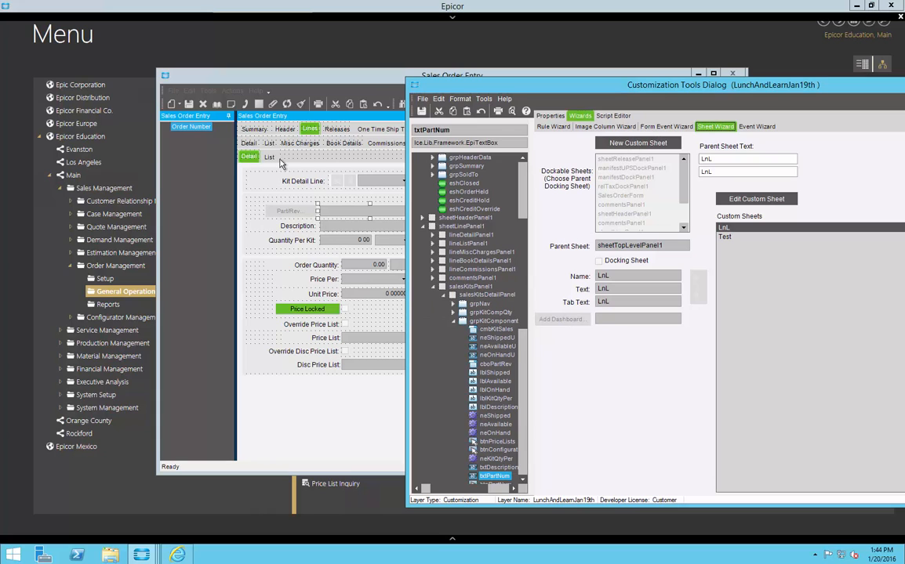
left_click(635, 146)
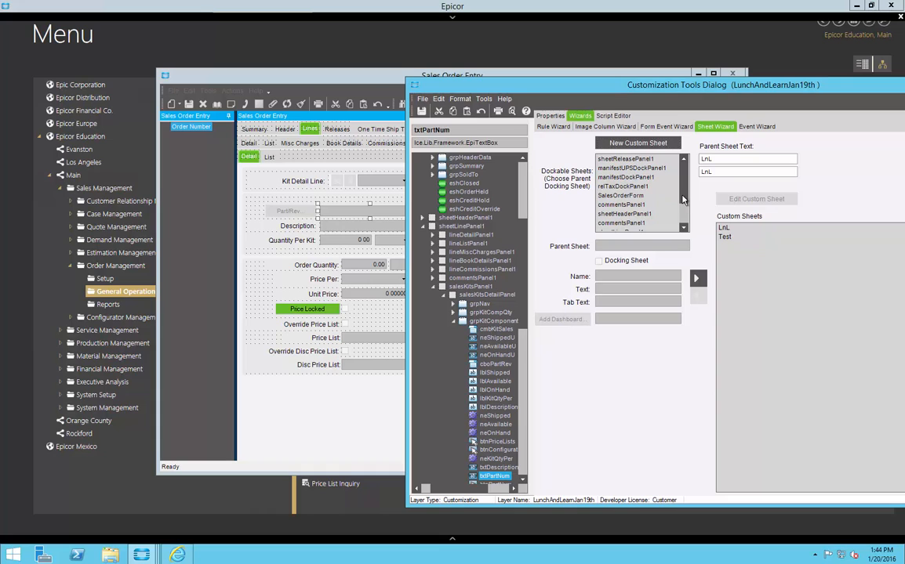
scroll(684, 211, "down", 1)
scroll(684, 213, "down", 1)
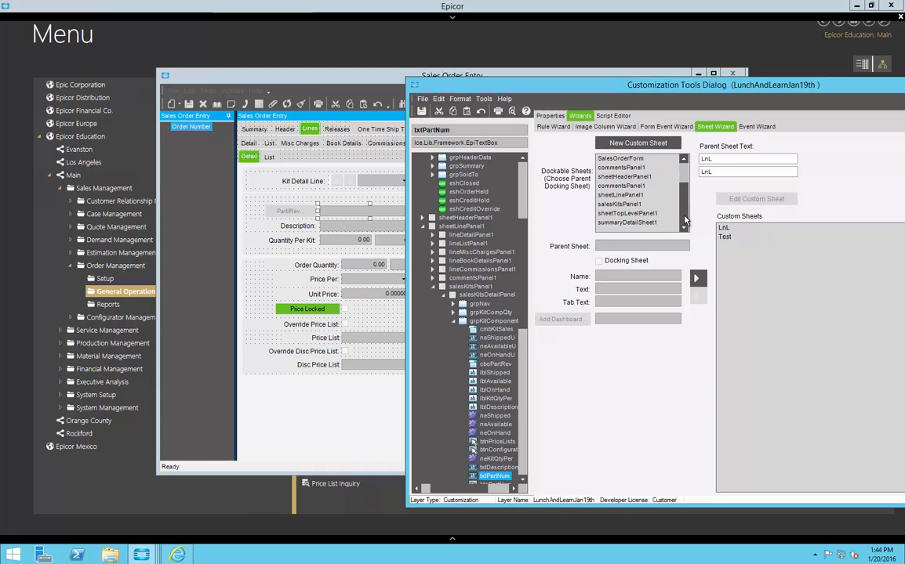
left_click(625, 207)
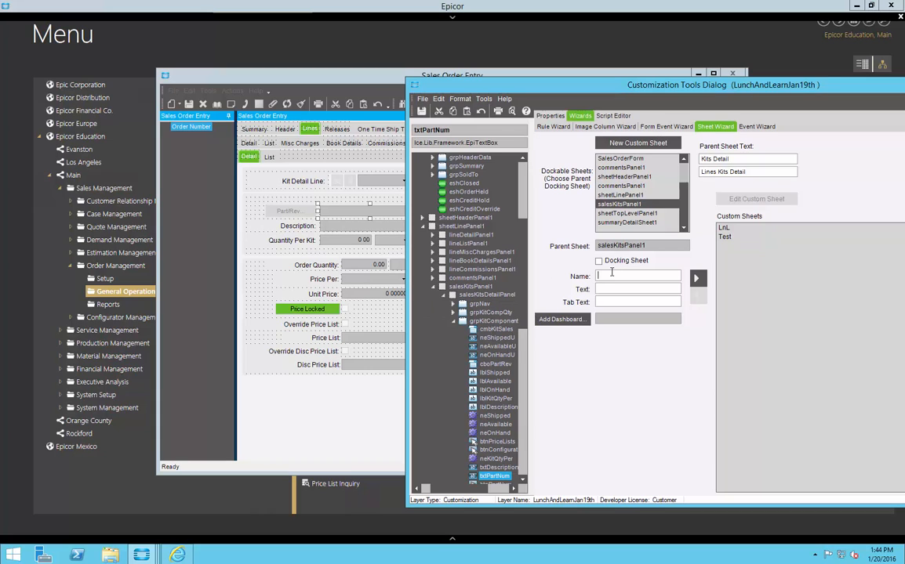
type("Monte")
key("Tab")
key("Tab")
type("Monte")
left_click(696, 279)
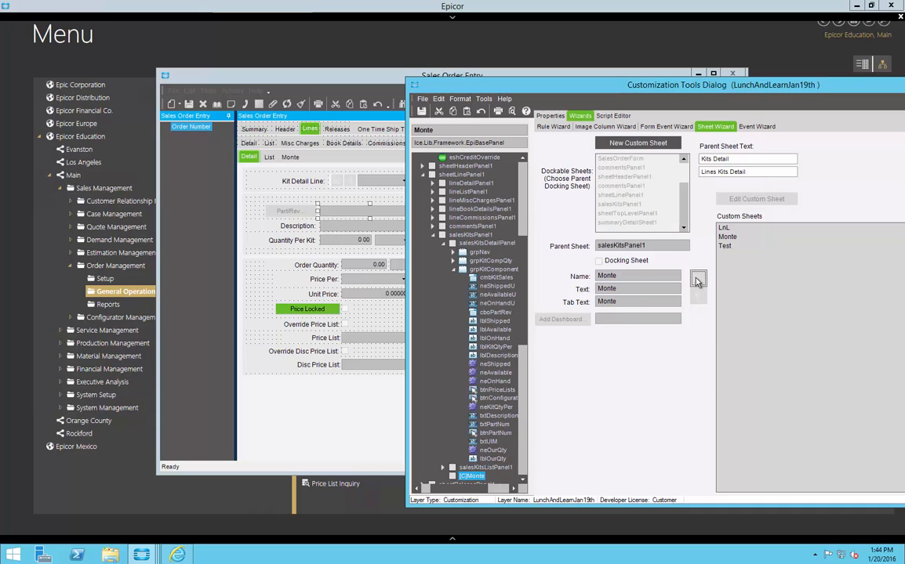
- Show the new custom sheet under Kits Detail, and save the customization with an empty comment
left_click(290, 158)
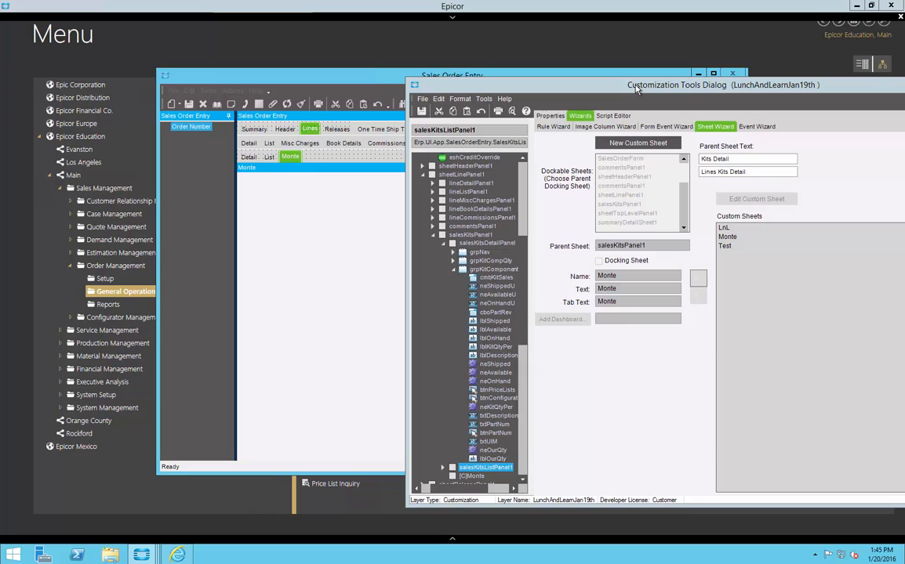
left_click_drag(636, 88, 503, 86)
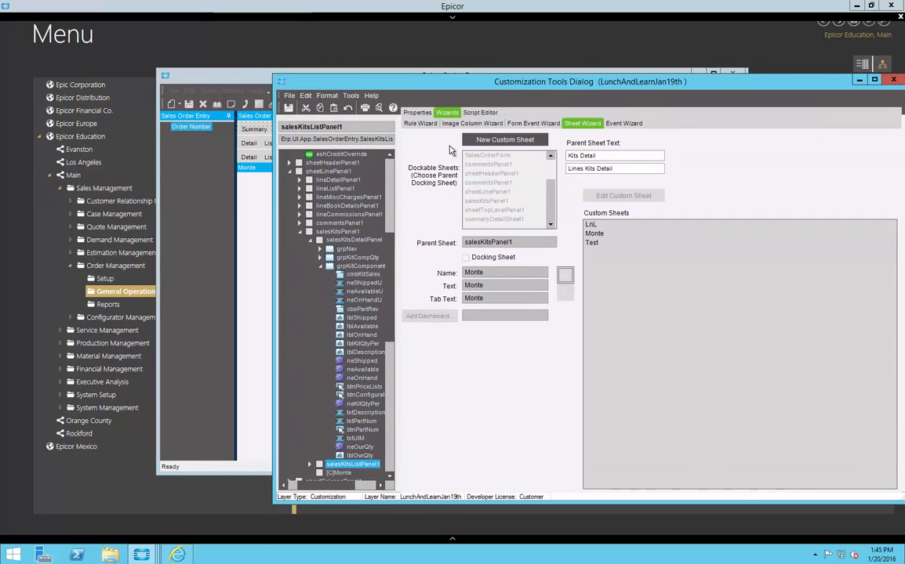
left_click(288, 107)
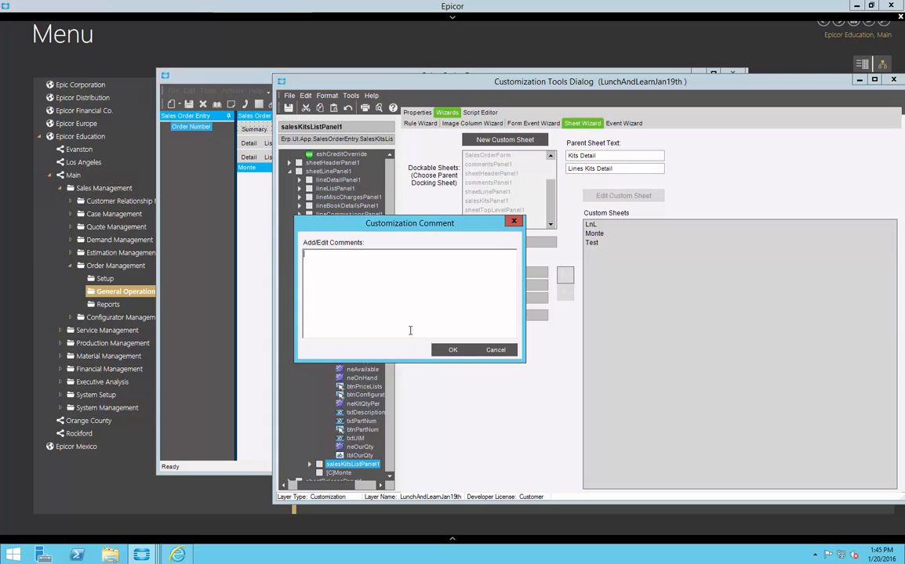
left_click(453, 349)
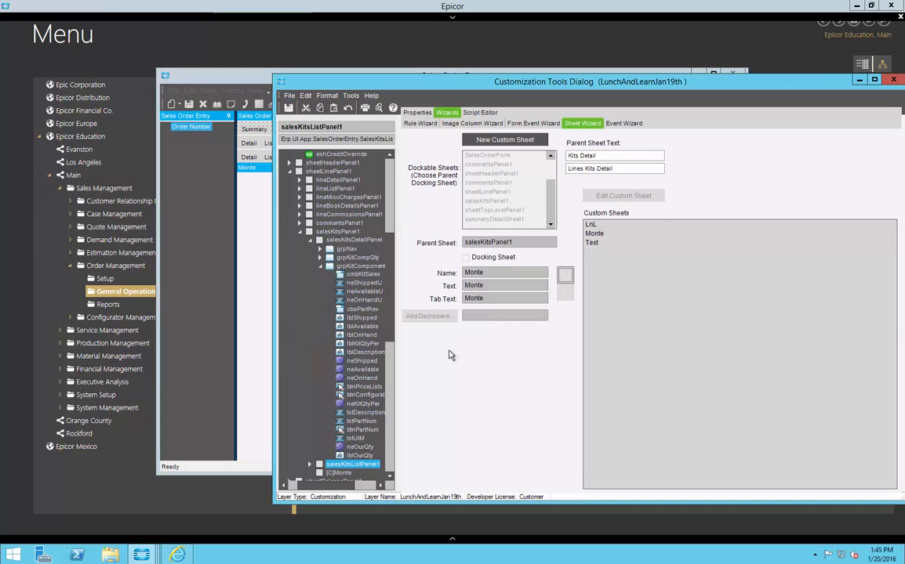
- In the Event Wizard, set the control type filter to <All> and check the available custom controls
left_click(625, 126)
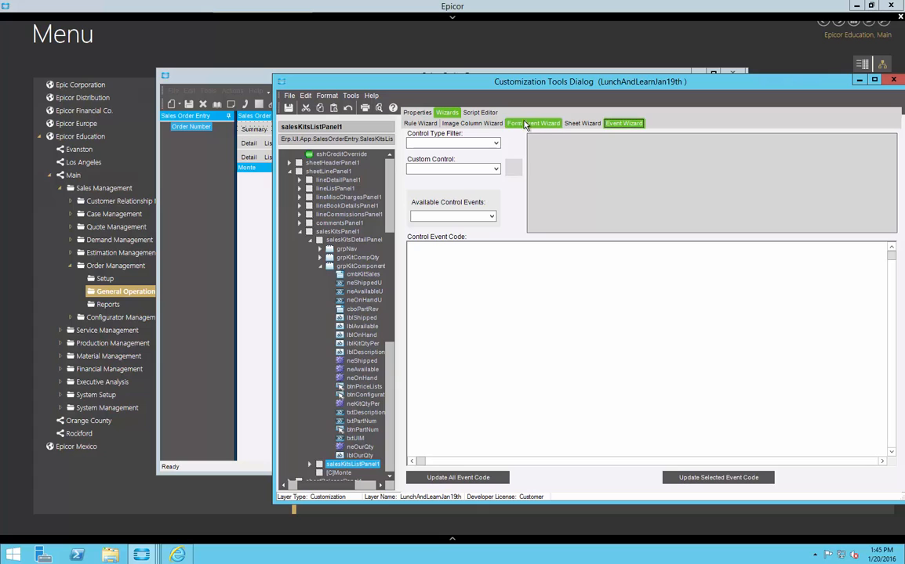
left_click(495, 144)
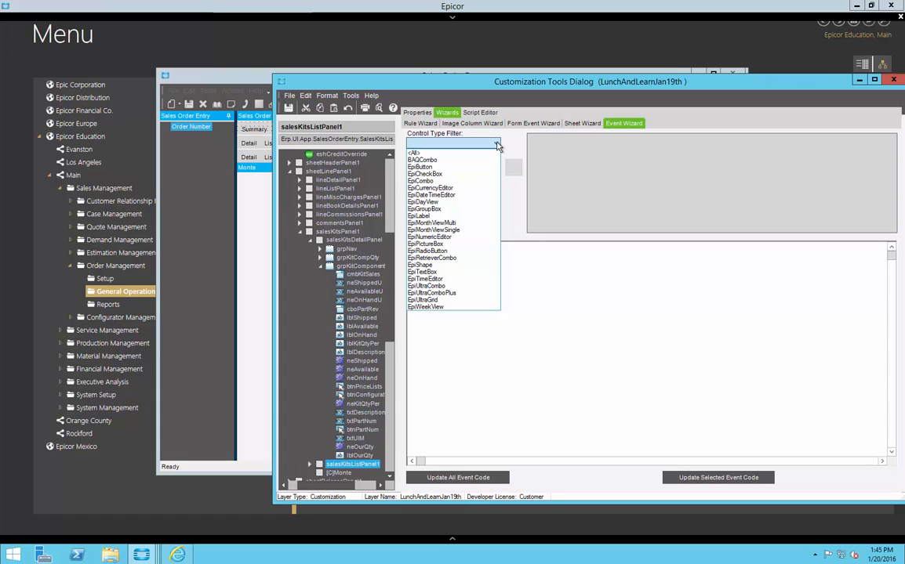
left_click(416, 153)
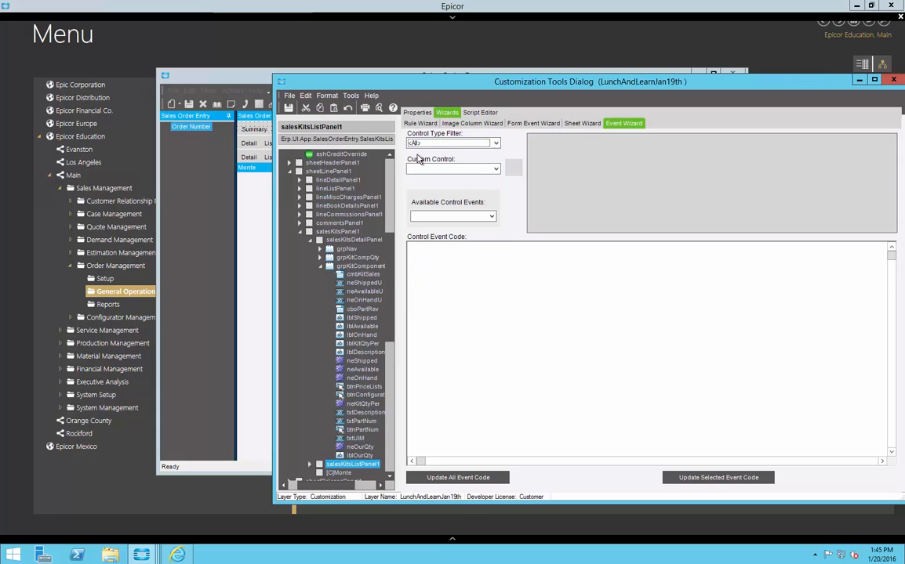
left_click(496, 169)
left_click(492, 82)
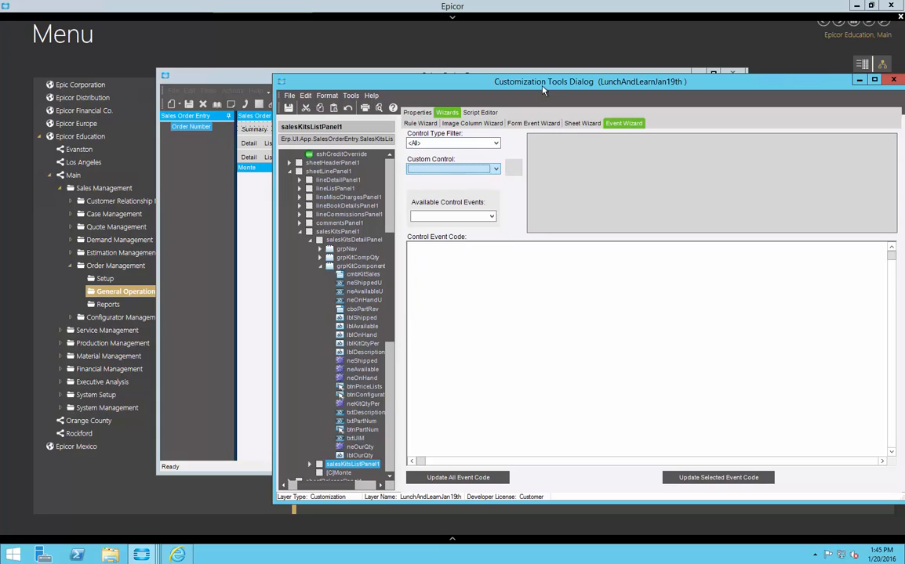
left_click_drag(547, 88, 430, 65)
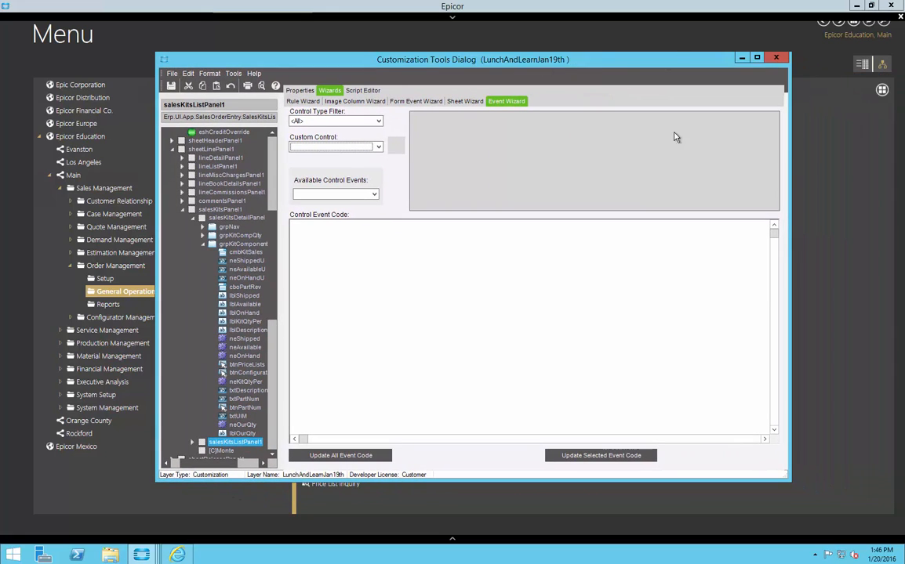
- Close the customization session, reopen Order Entry with the LunchAndLearnJan19th customization, and bring up its Customization Tools Dialog
left_click(777, 59)
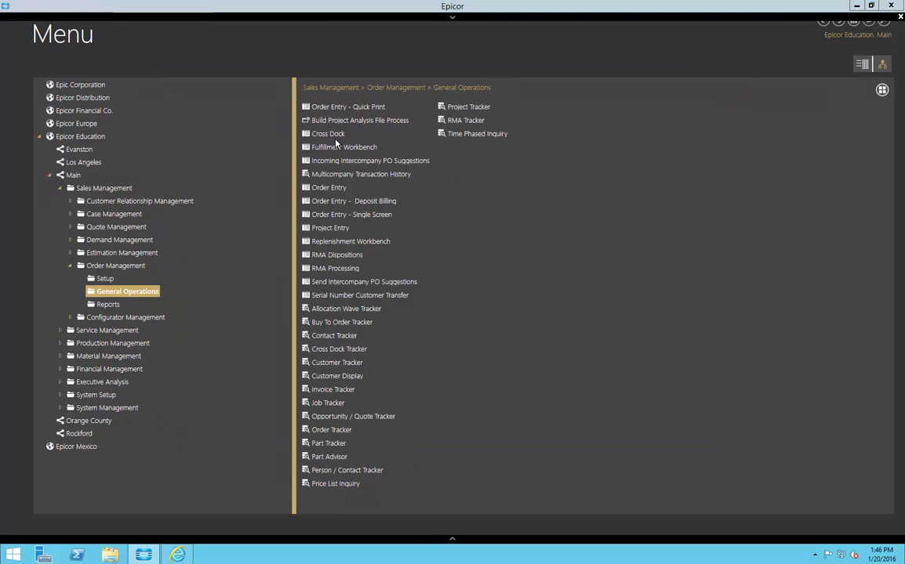
left_click(331, 189)
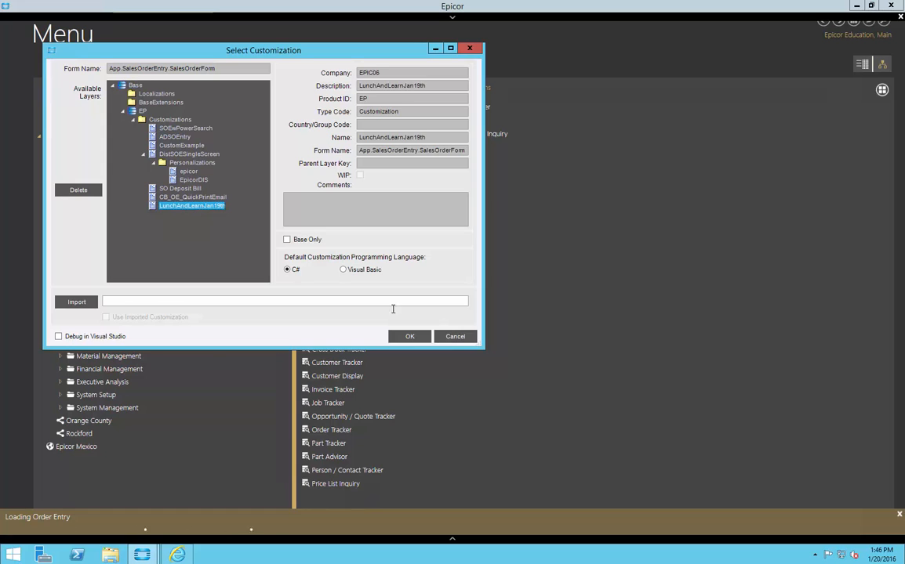
left_click(409, 337)
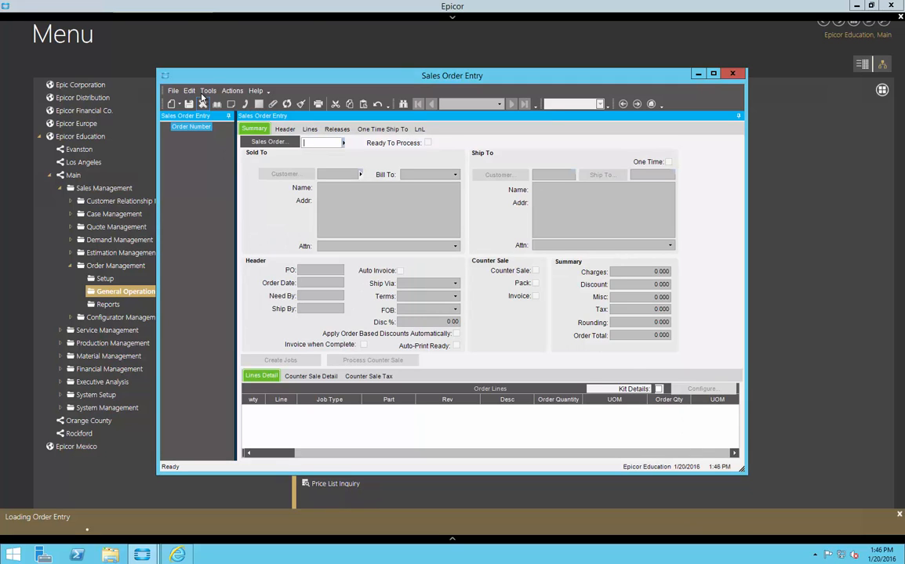
left_click(205, 92)
left_click(166, 94)
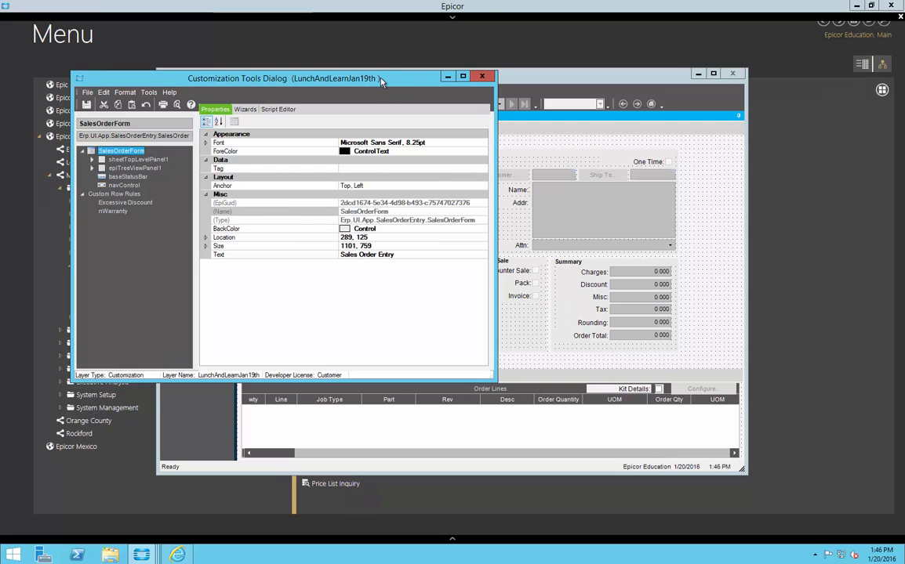
left_click_drag(382, 81, 552, 108)
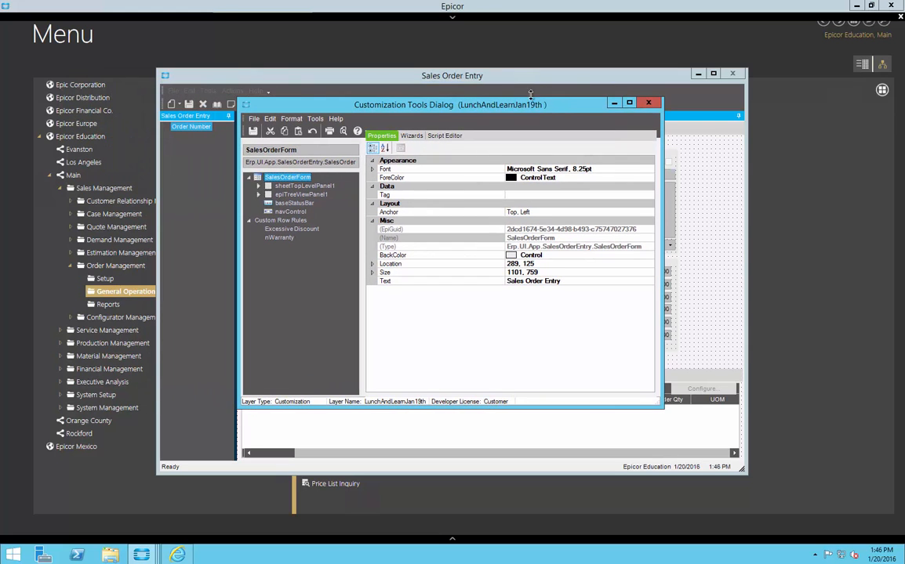
- In the Event Wizard, set the control type filter to <All> and add a Click event handler for epiButtonC1
left_click(408, 136)
left_click(588, 146)
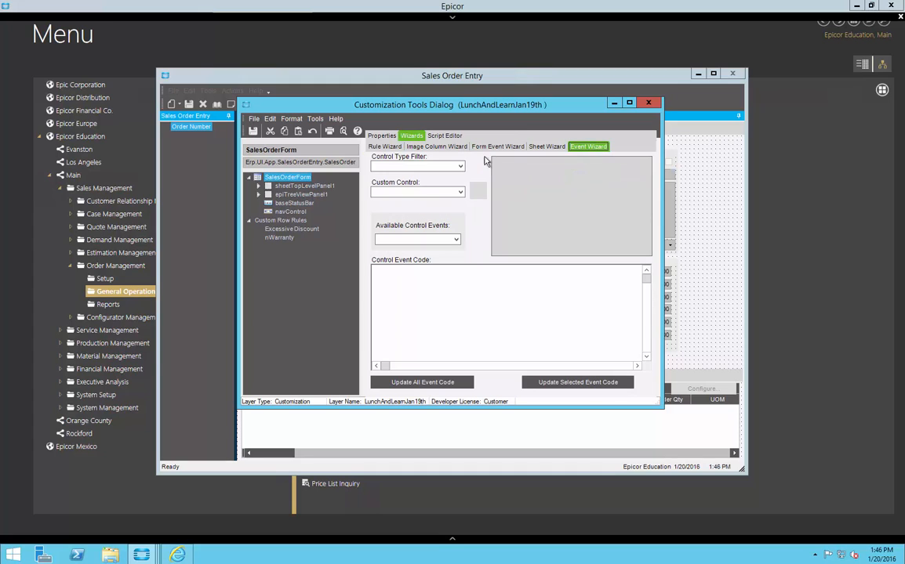
left_click(460, 166)
left_click(381, 175)
left_click(460, 193)
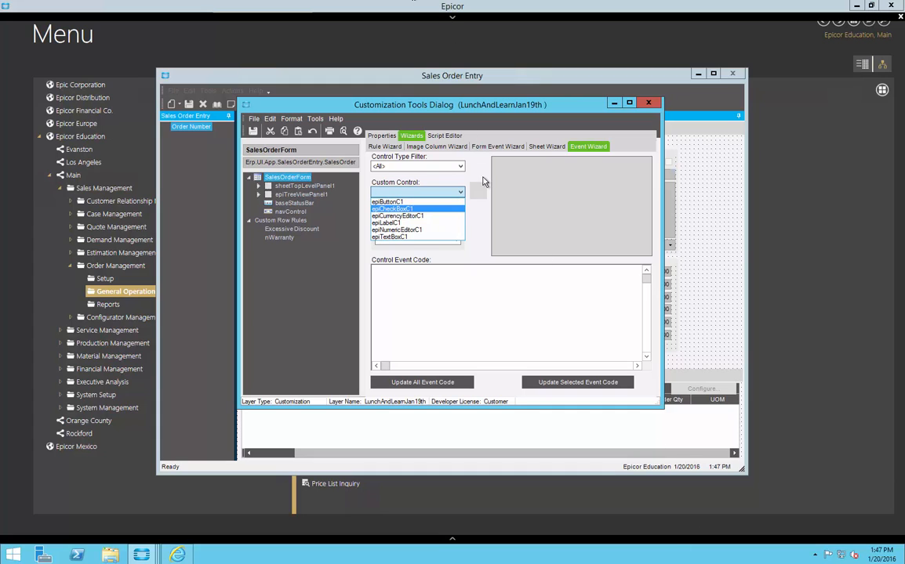
left_click(392, 202)
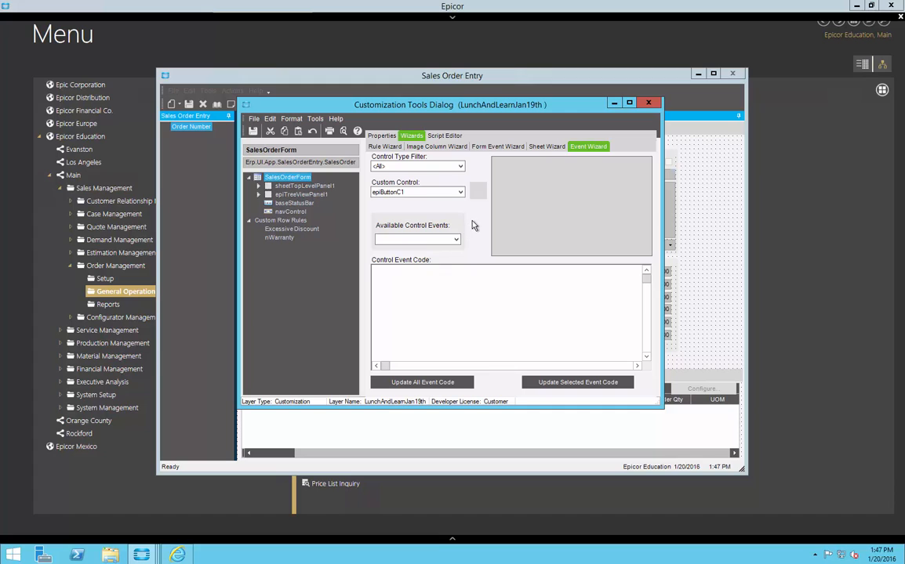
left_click(457, 240)
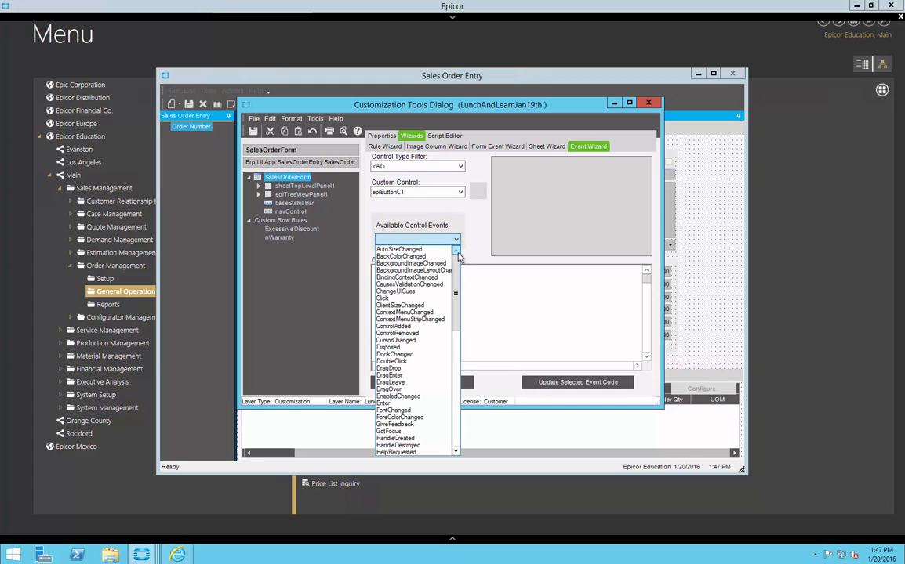
left_click(396, 298)
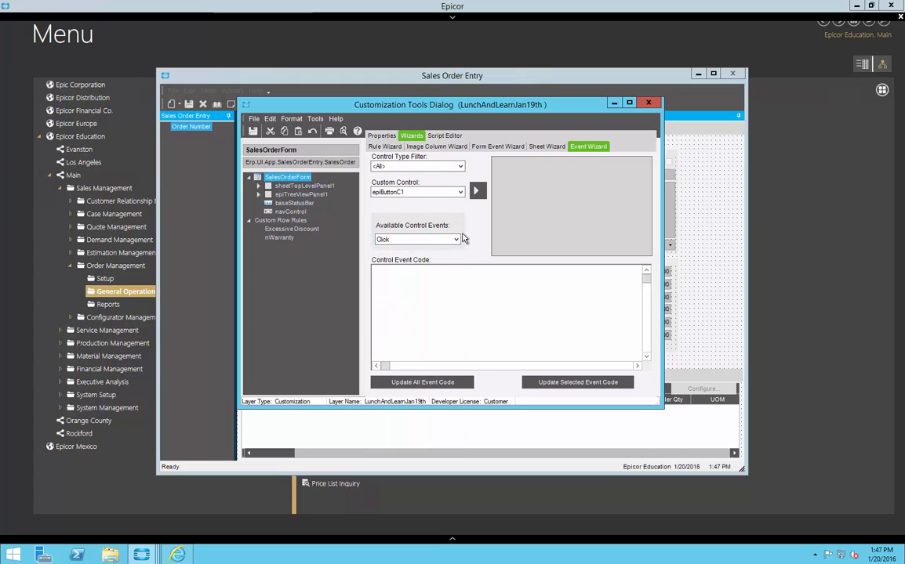
left_click(475, 193)
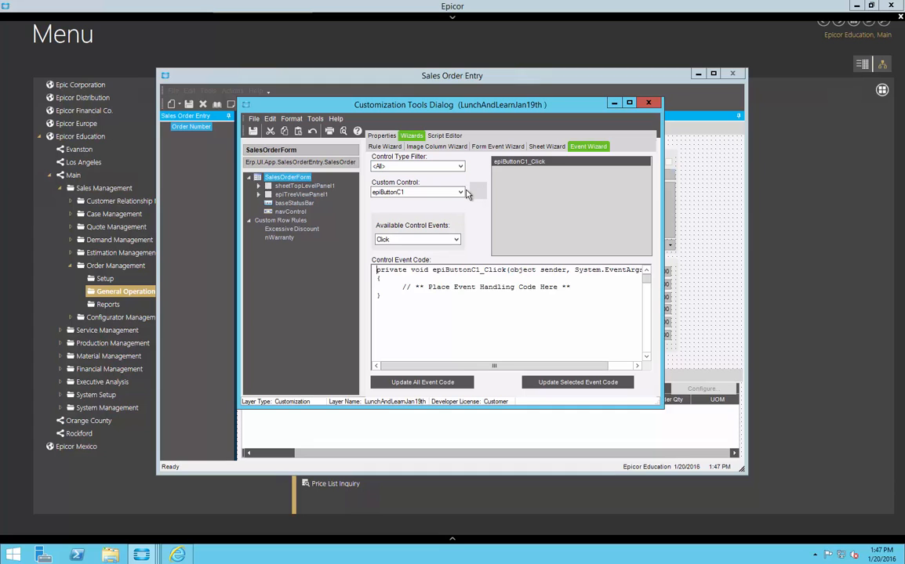
- Add a Leave event handler for the custom control epiNumericEditorC1
left_click(461, 193)
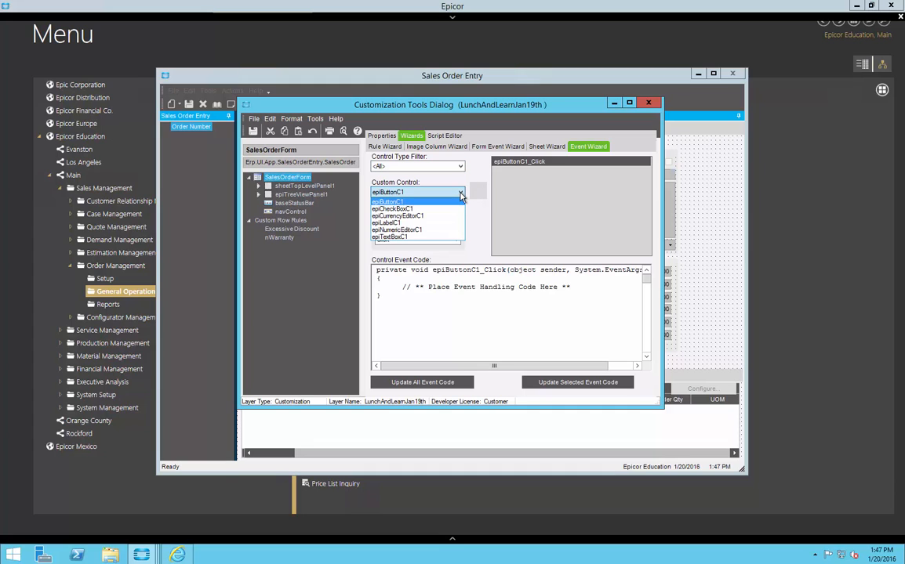
left_click(434, 229)
left_click(456, 241)
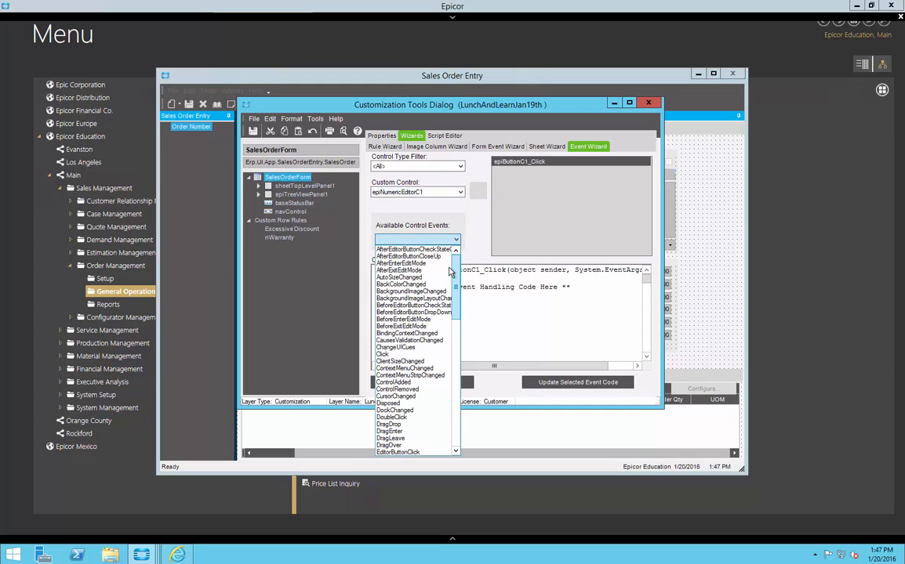
scroll(418, 267, "down", 2)
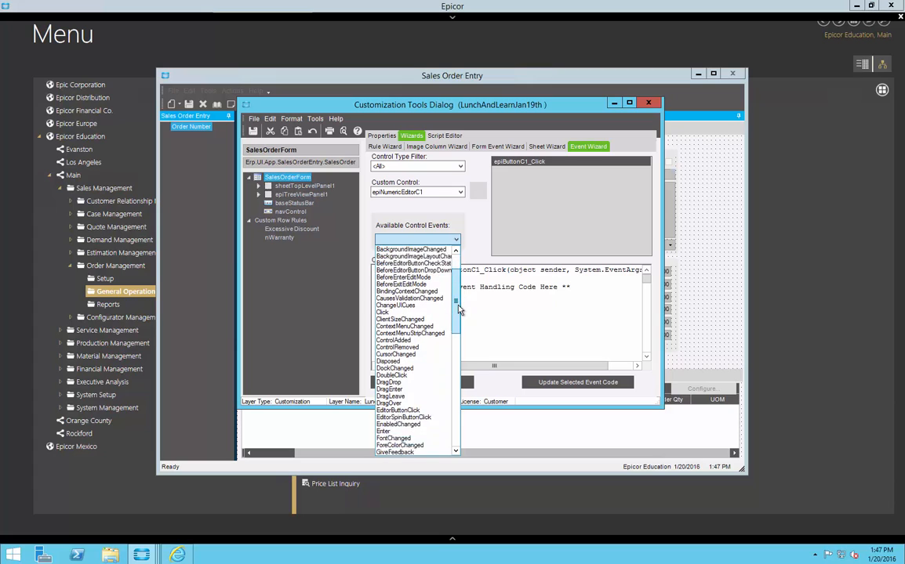
left_click_drag(459, 310, 460, 347)
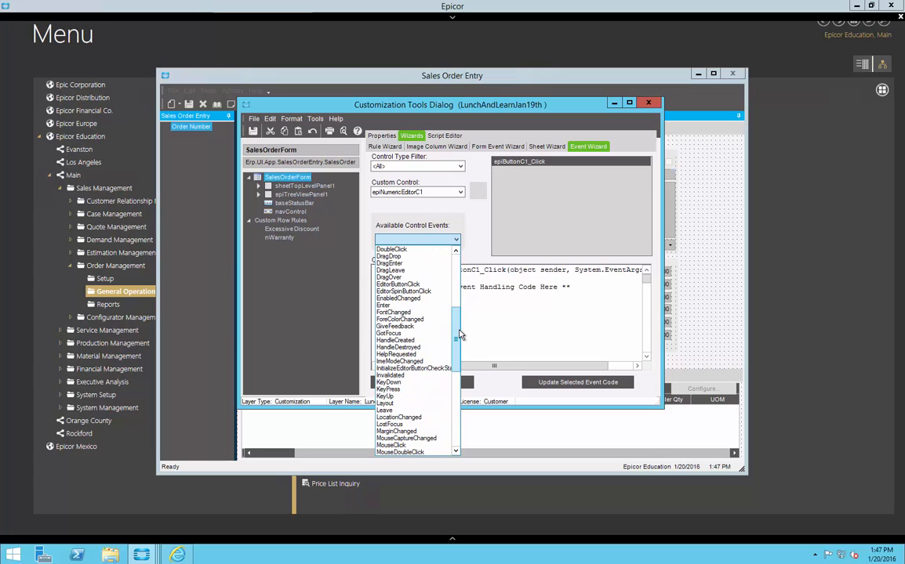
mouse_move(458, 336)
left_mouse_down()
mouse_move(460, 343)
mouse_move(460, 308)
mouse_move(464, 347)
left_mouse_up()
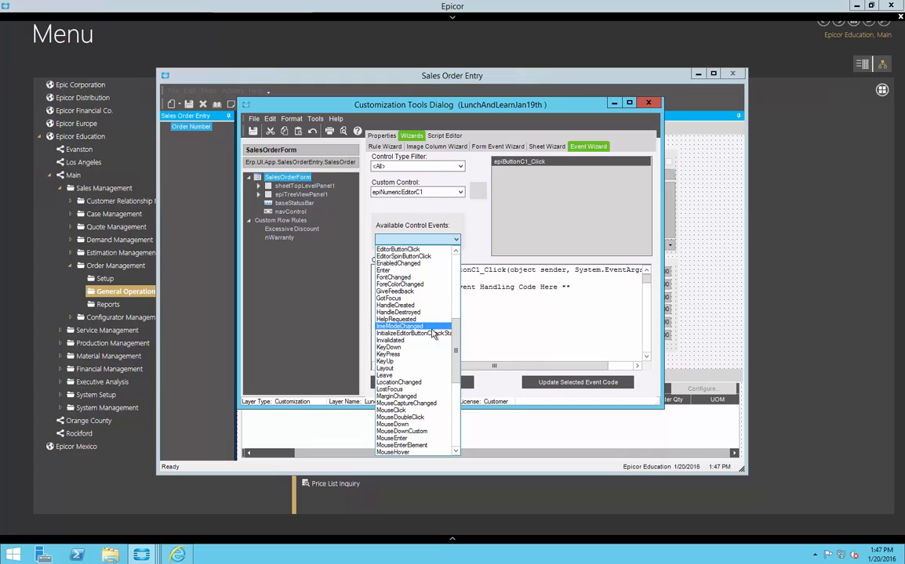
left_click(416, 375)
left_click(477, 193)
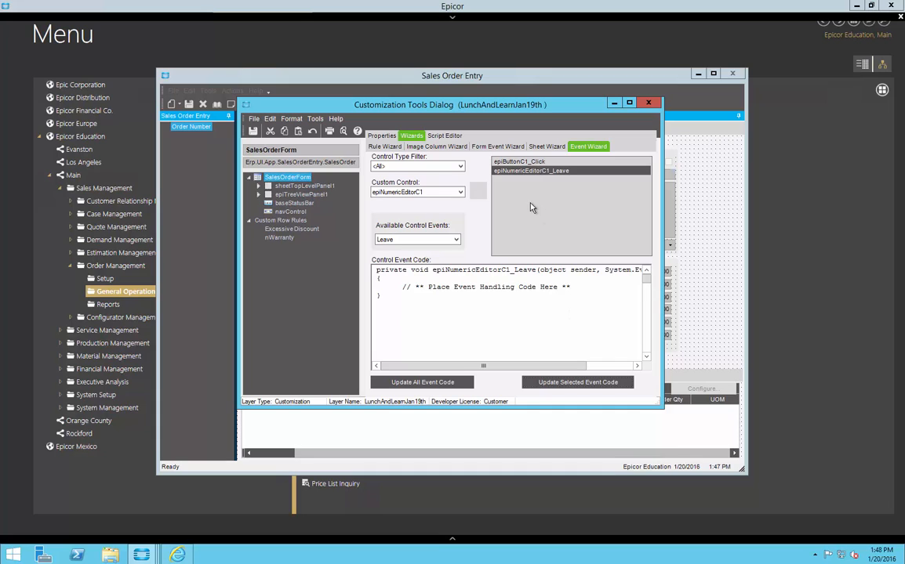
- Review the epiButtonC1_Click event code in the wizard and its handler method in the Script Editor
left_click(515, 162)
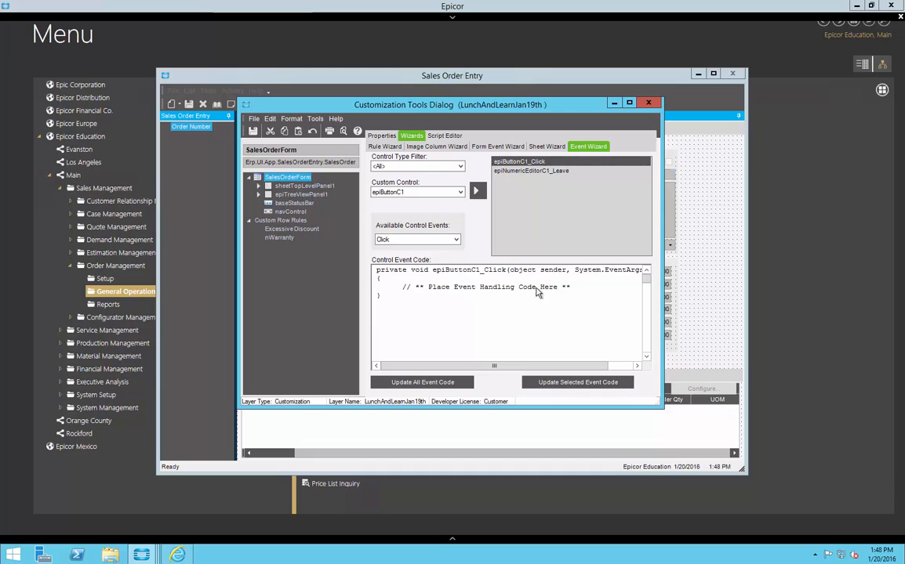
left_click(445, 136)
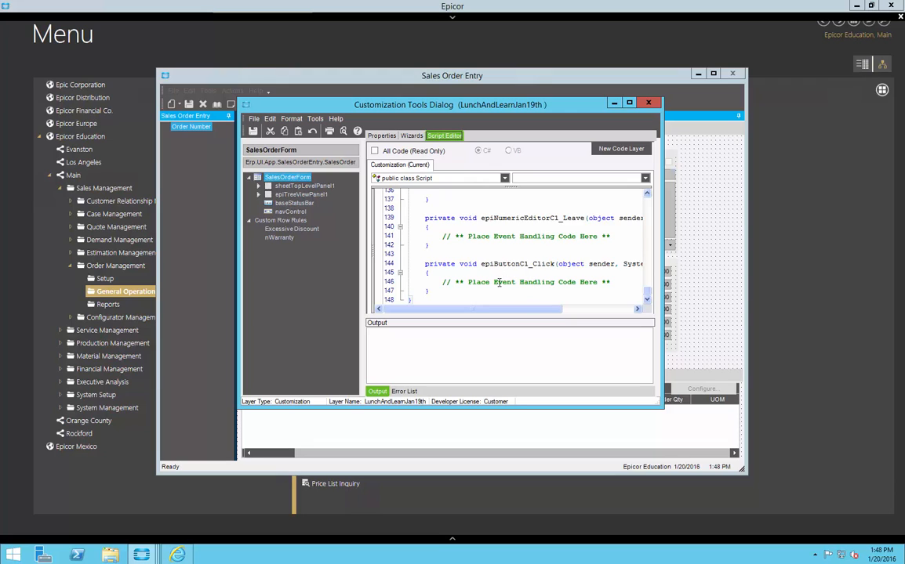
left_click(614, 281)
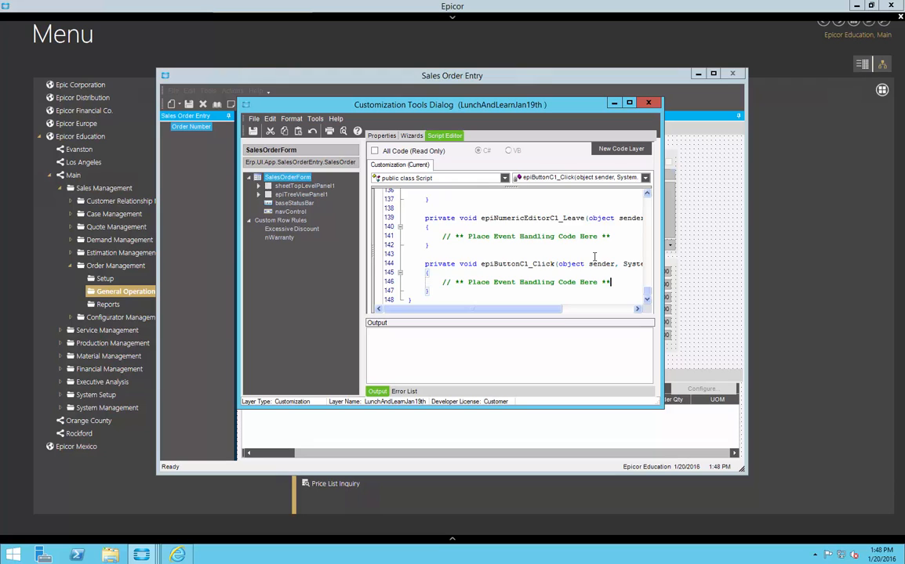
- Maximize the customization dialog and examine the script lines in InitializeCustomCode and DestroyCustomCode that attach and detach the two control event handlers
scroll(649, 206, "up", 8)
left_click(649, 205)
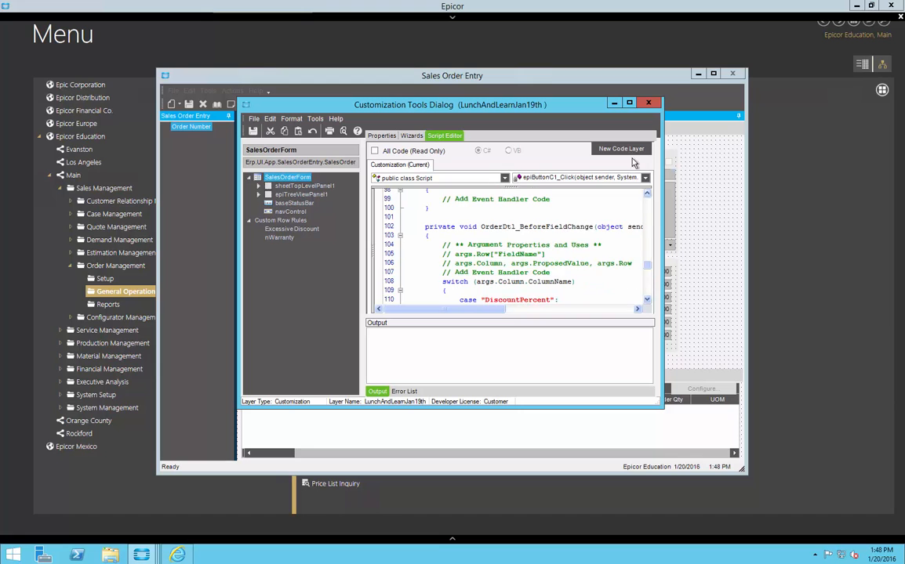
left_click(629, 104)
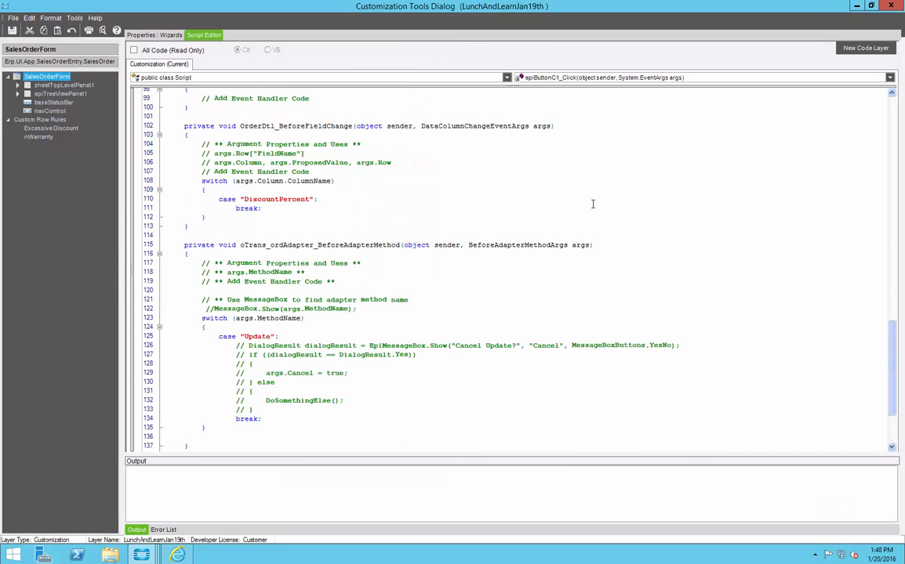
left_click(892, 109)
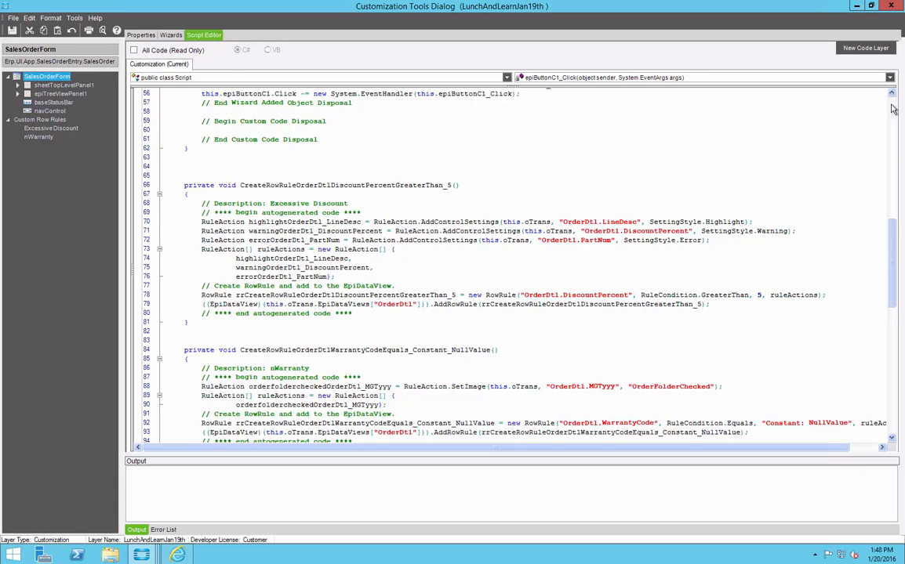
left_click(892, 109)
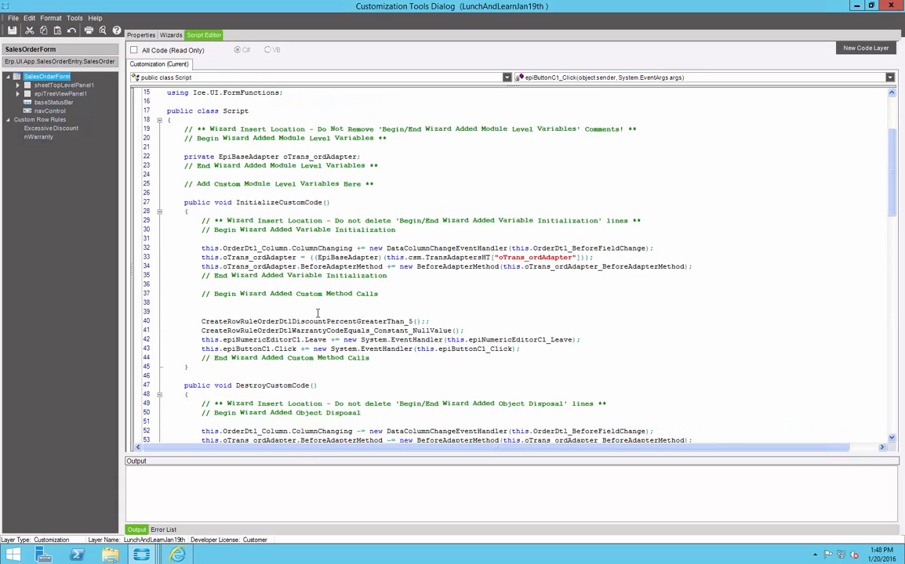
left_click_drag(160, 341, 161, 351)
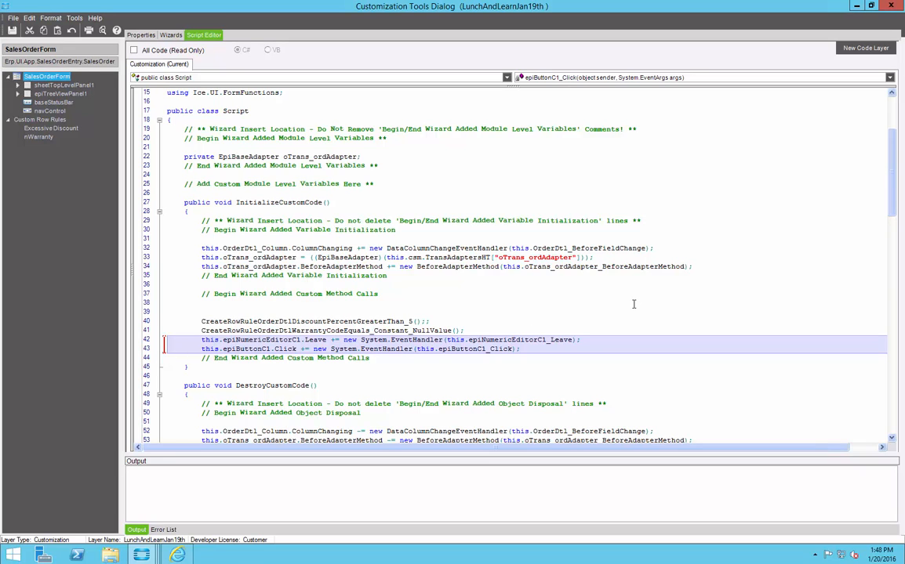
left_click(892, 439)
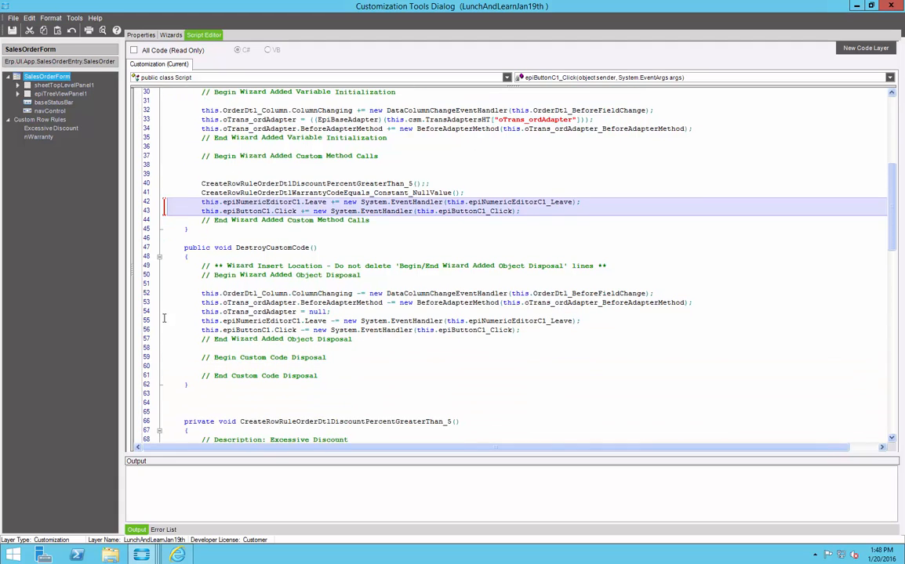
left_click_drag(157, 320, 157, 330)
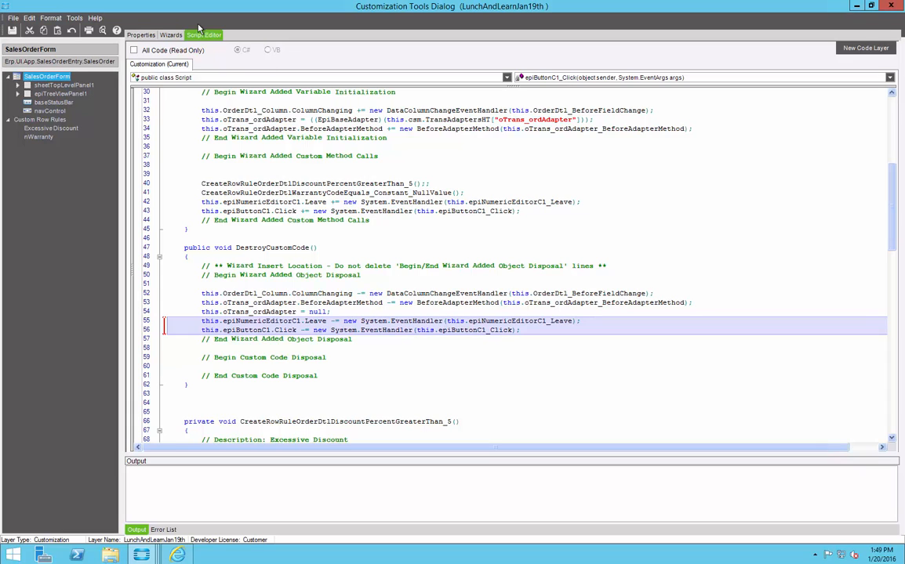
- Return to the Event Wizard and check its control type filter
left_click(168, 35)
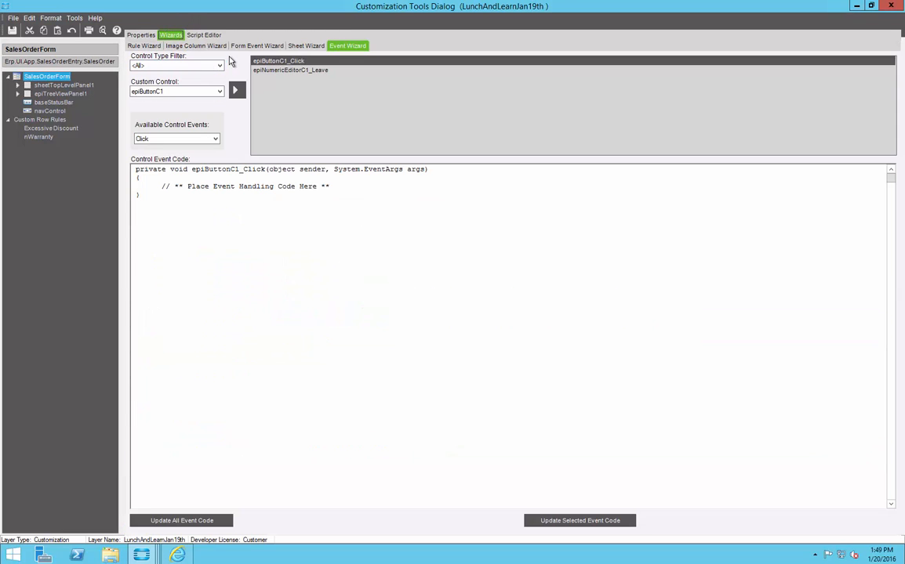
left_click(165, 66)
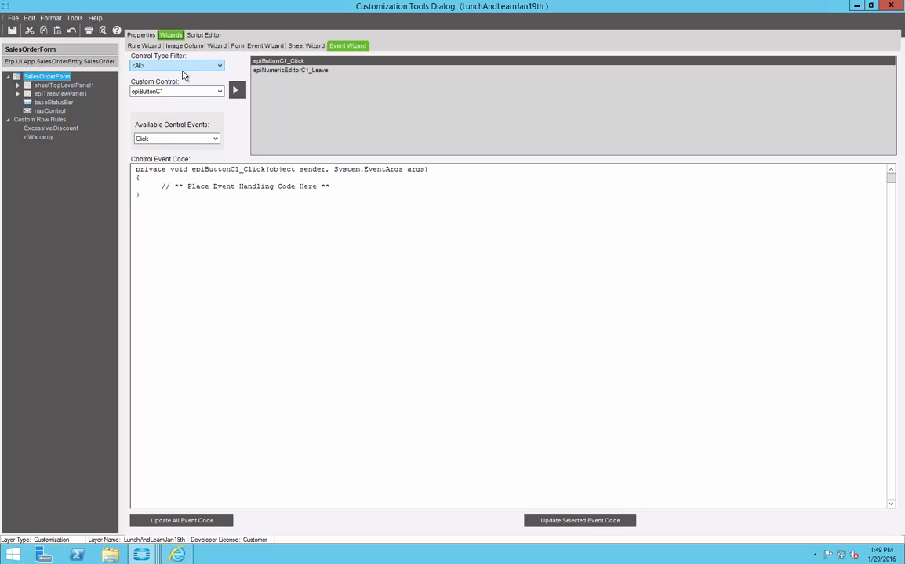